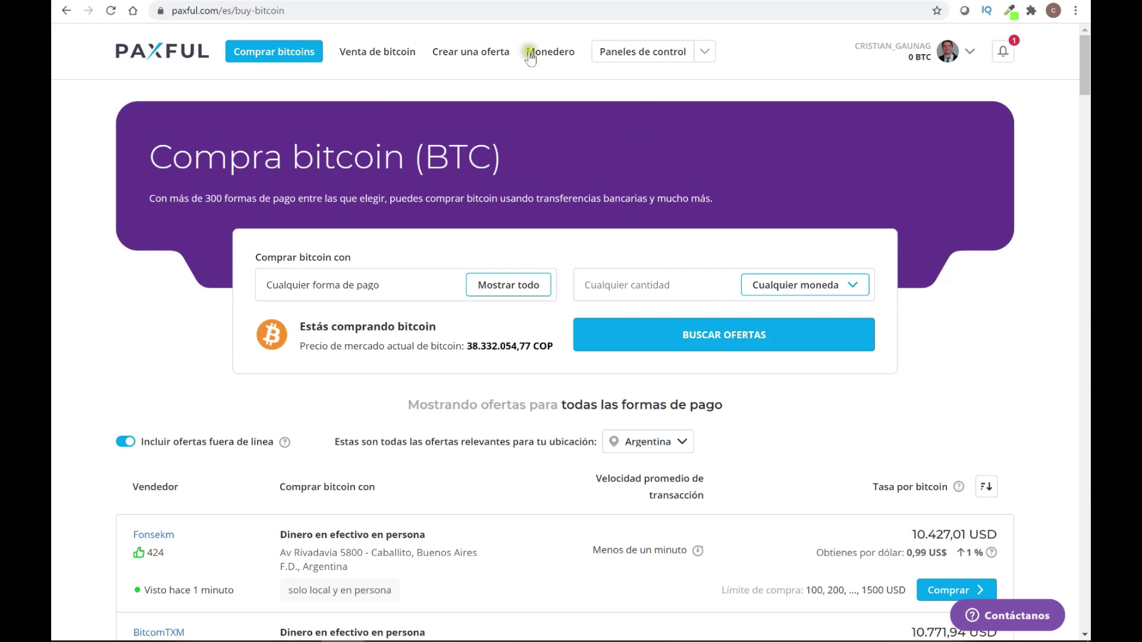
Review the bitcoin purchase offers for Argentina, including vendors, payment conditions and rates
{"action": "scroll", "coordinate": [148, 439], "scroll_direction": "down", "scroll_amount": 3}
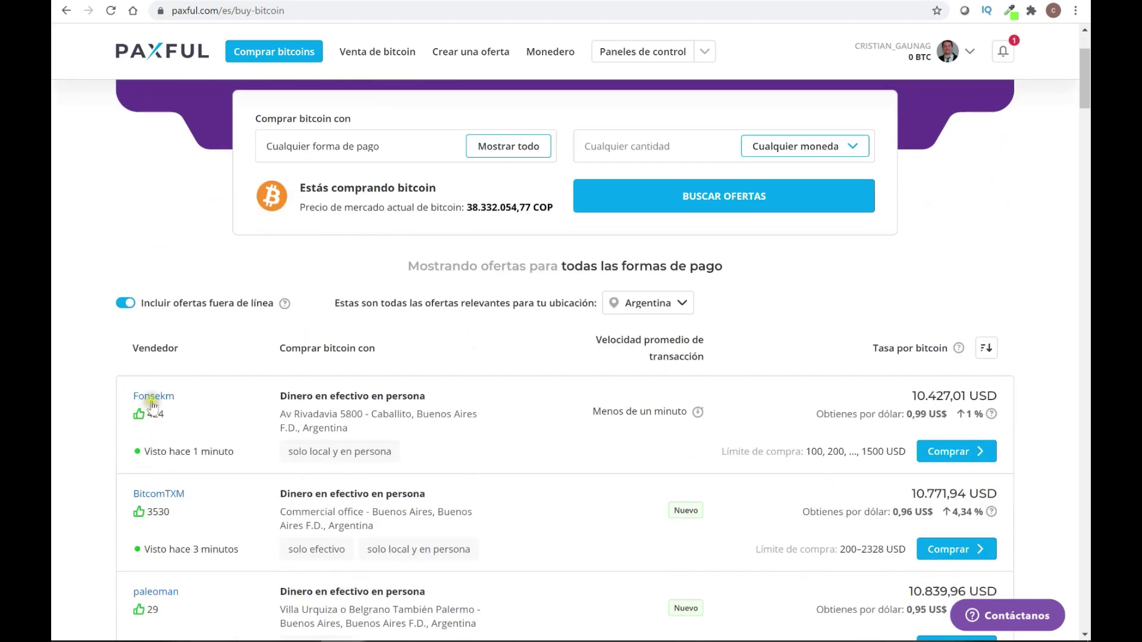
{"action": "scroll", "coordinate": [152, 404], "scroll_direction": "down", "scroll_amount": 3}
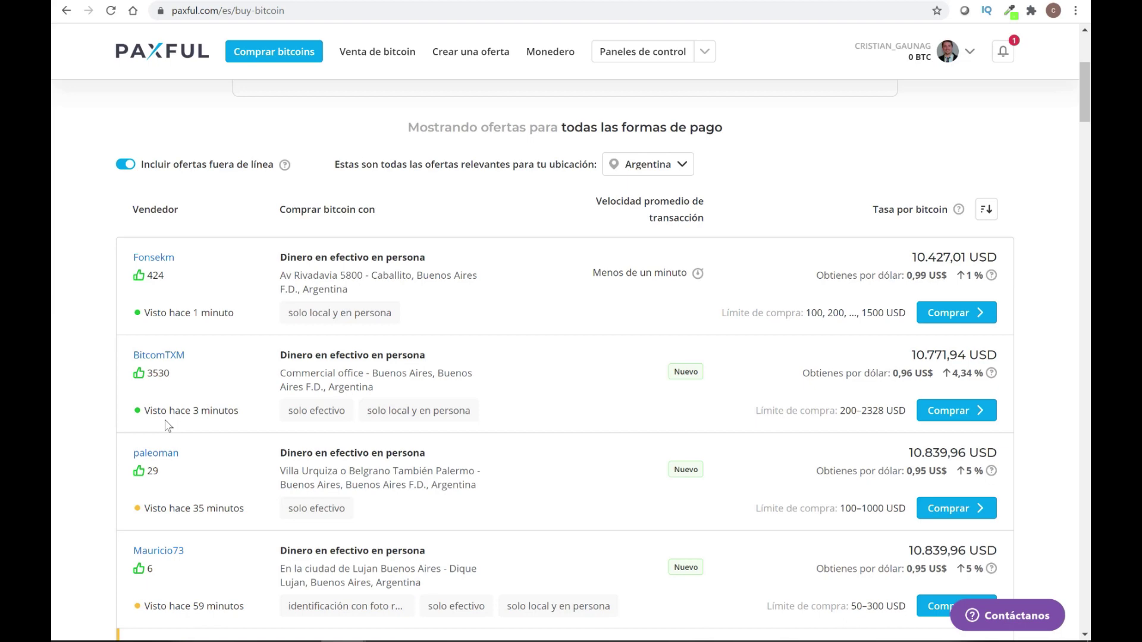
{"action": "scroll", "coordinate": [438, 403], "scroll_direction": "up", "scroll_amount": 5}
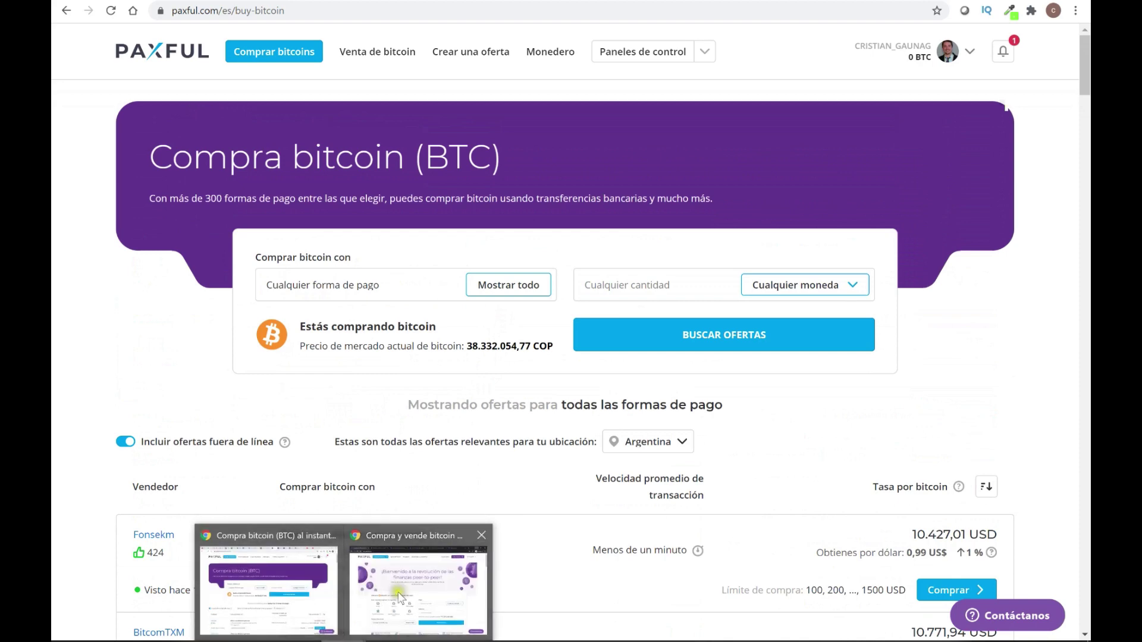
Switch to the logged-out Paxful home page and examine the popular payment methods in the bitcoin purchase form
{"action": "left_click", "coordinate": [419, 585]}
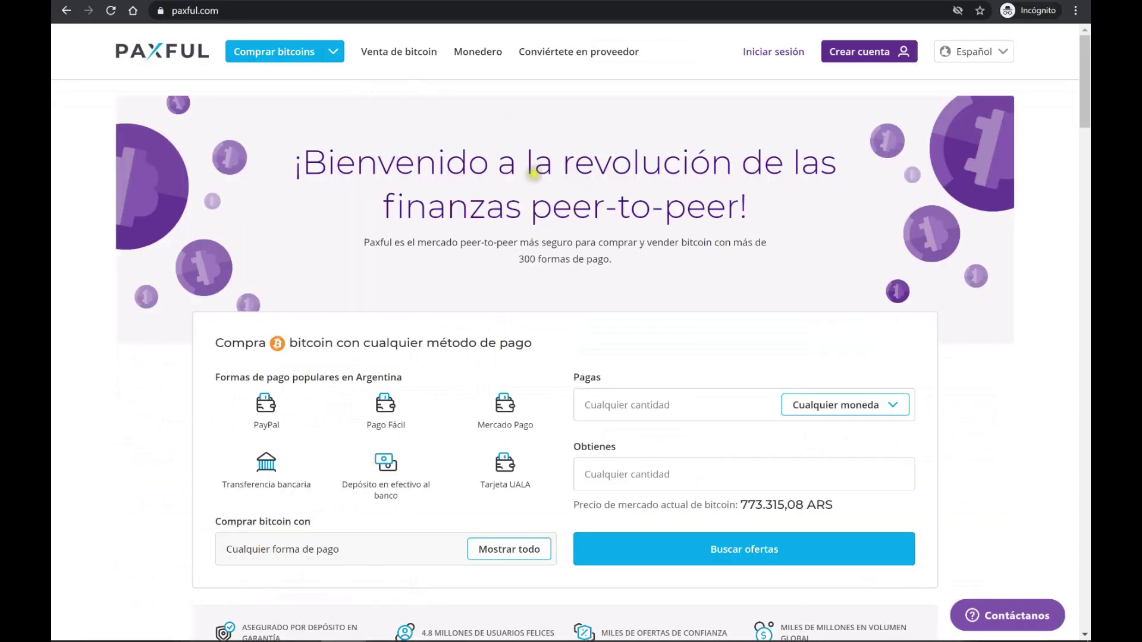
{"action": "scroll", "coordinate": [660, 146], "scroll_direction": "down", "scroll_amount": 2}
{"action": "scroll", "coordinate": [571, 357], "scroll_direction": "up", "scroll_amount": 2}
{"action": "scroll", "coordinate": [445, 169], "scroll_direction": "down", "scroll_amount": 3}
{"action": "scroll", "coordinate": [445, 169], "scroll_direction": "up", "scroll_amount": 3}
{"action": "scroll", "coordinate": [594, 291], "scroll_direction": "down", "scroll_amount": 1}
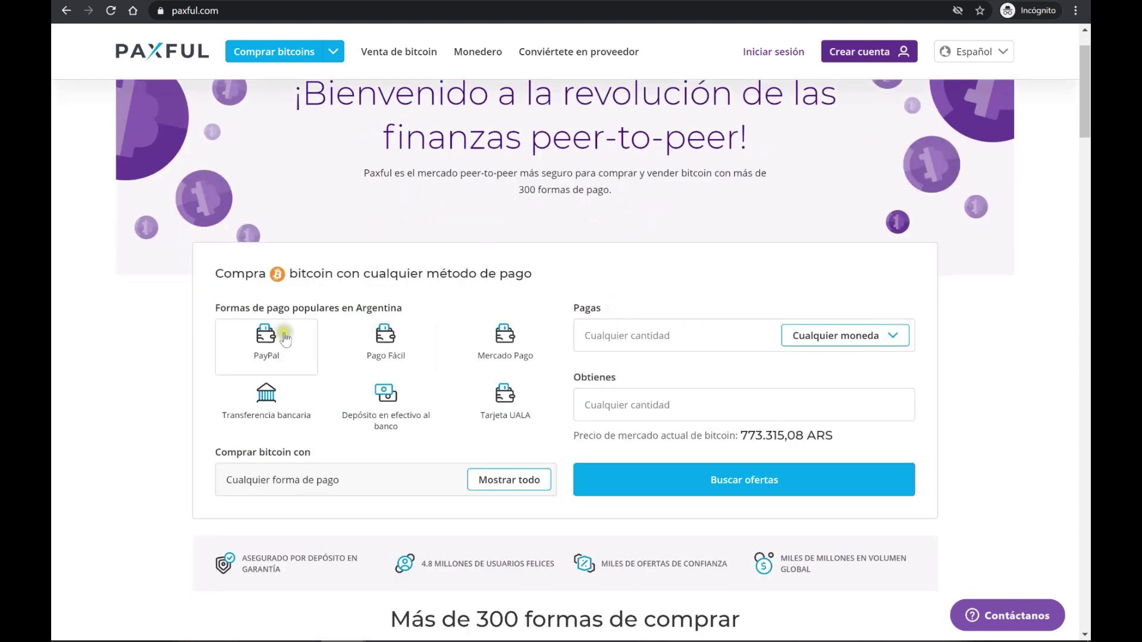
{"action": "scroll", "coordinate": [323, 339], "scroll_direction": "down", "scroll_amount": 2}
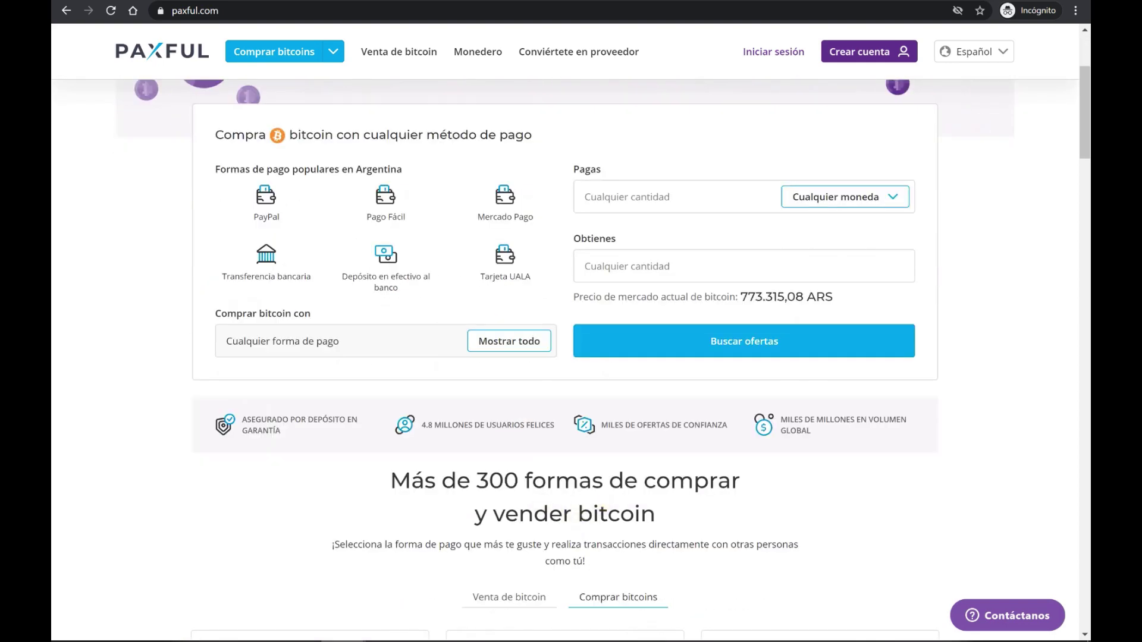
{"action": "scroll", "coordinate": [570, 357], "scroll_direction": "up", "scroll_amount": 1}
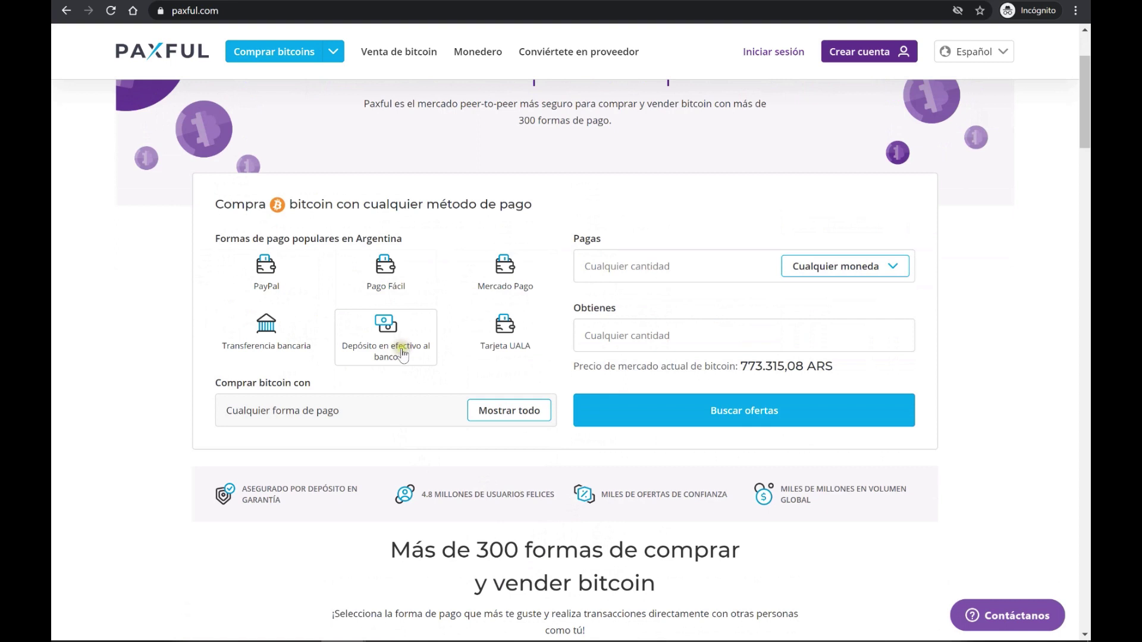
{"action": "left_click", "coordinate": [489, 344]}
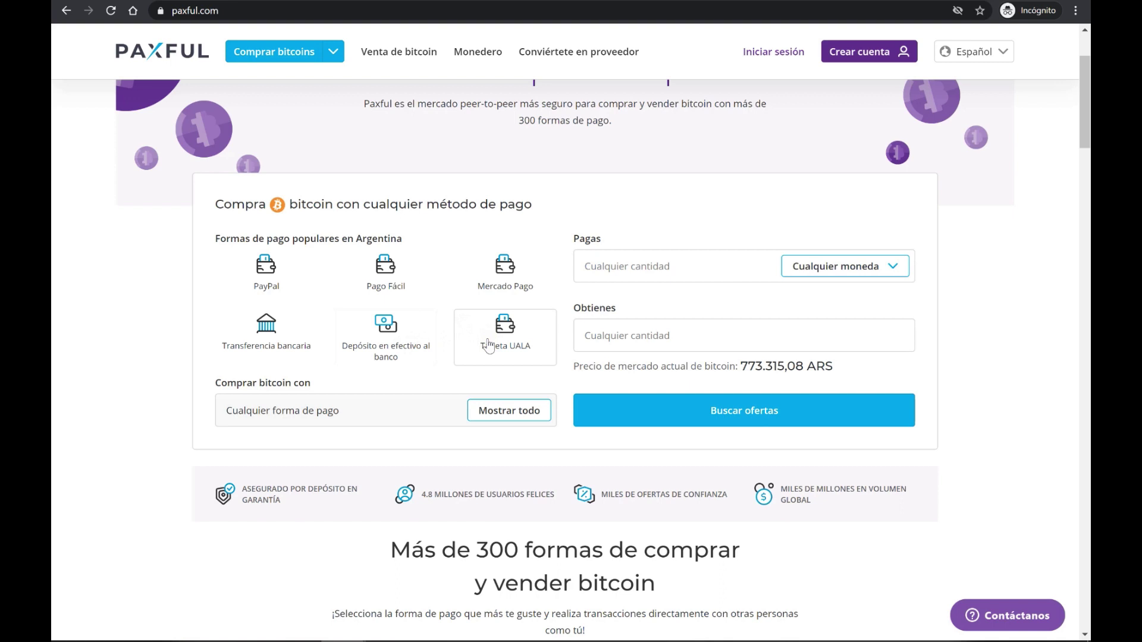
Examine the escrow guarantee notice and the payment categories for buying and selling bitcoin on the home page
{"action": "scroll", "coordinate": [488, 344], "scroll_direction": "down", "scroll_amount": 5}
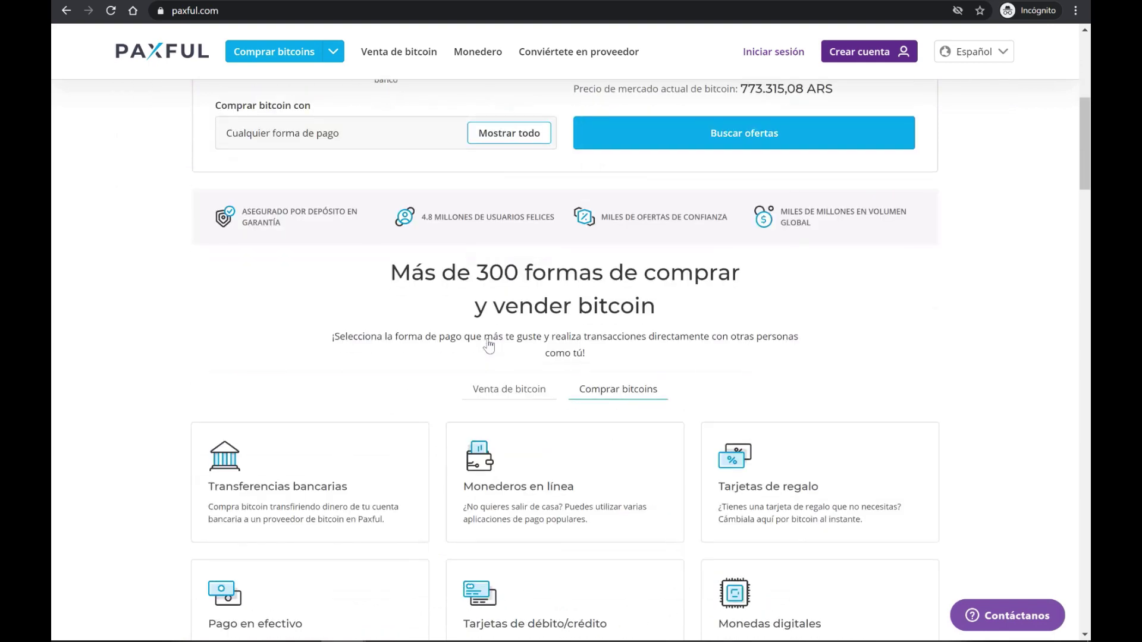
{"action": "left_click_drag", "start_coordinate": [291, 235], "coordinate": [305, 213]}
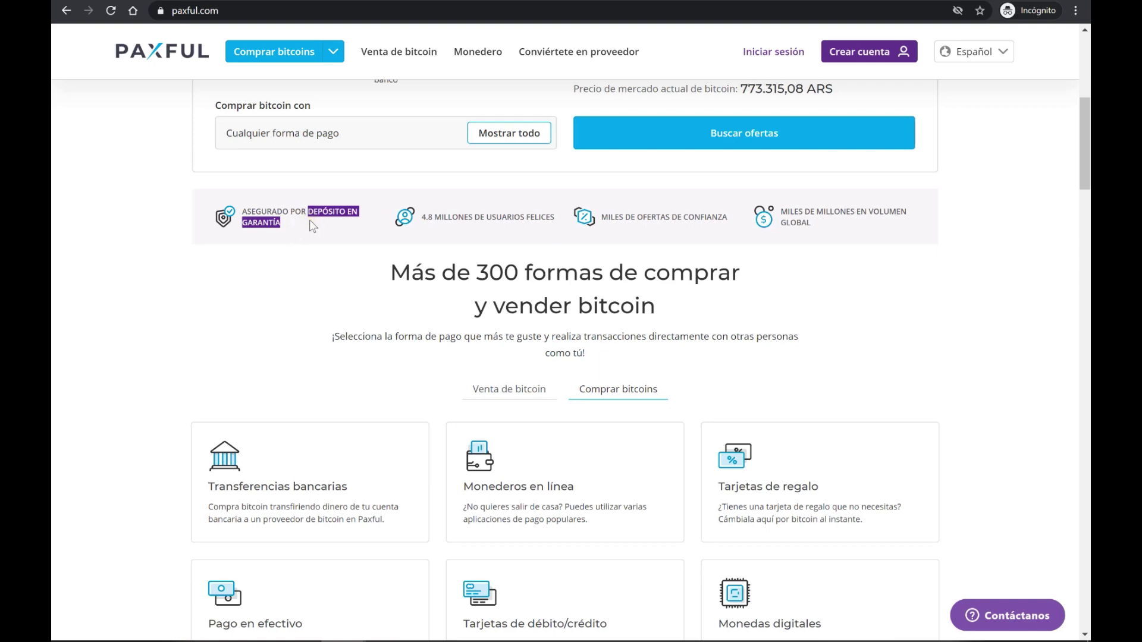
{"action": "scroll", "coordinate": [338, 321], "scroll_direction": "down", "scroll_amount": 3}
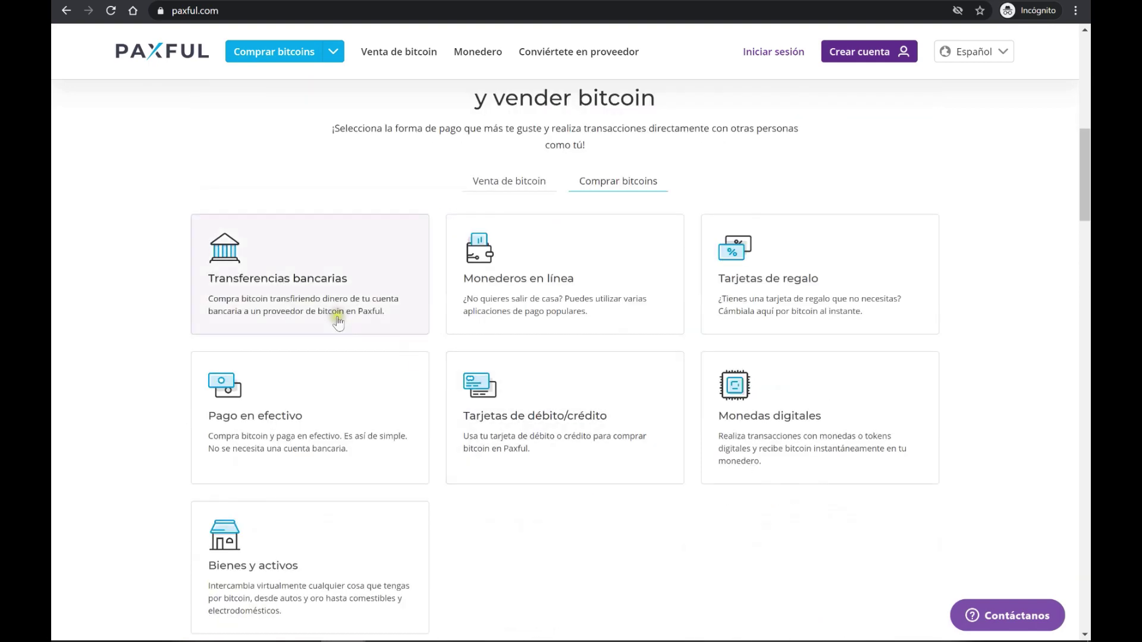
{"action": "left_click", "coordinate": [486, 183]}
{"action": "left_click", "coordinate": [598, 189]}
{"action": "scroll", "coordinate": [566, 309], "scroll_direction": "down", "scroll_amount": 3}
{"action": "scroll", "coordinate": [569, 309], "scroll_direction": "down", "scroll_amount": 3}
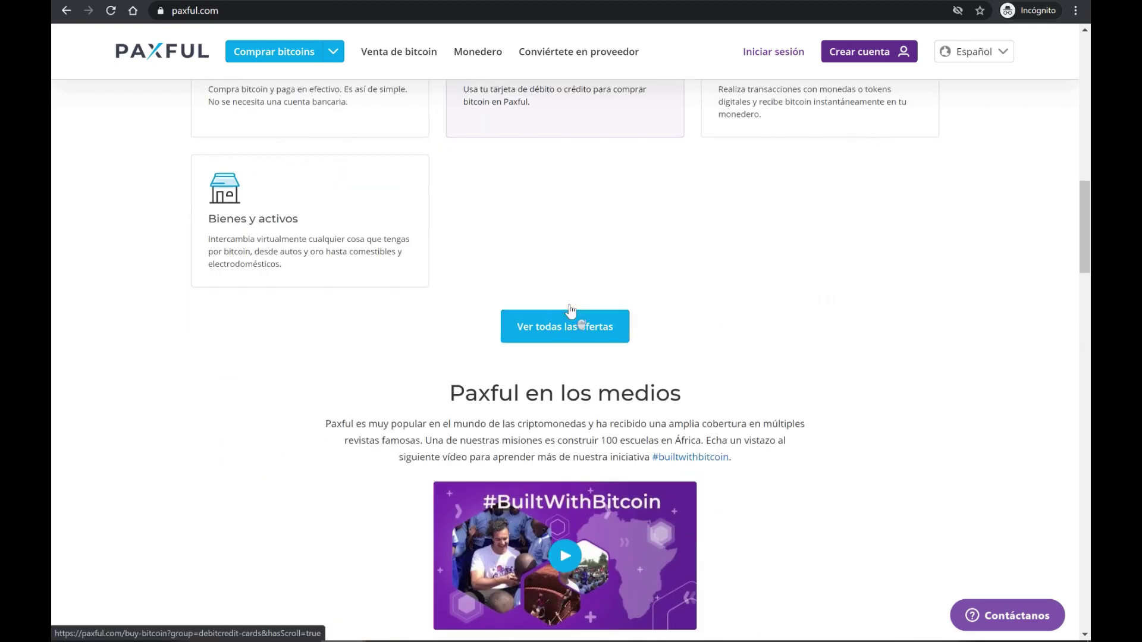
Examine the media coverage, vendor programme, testimonials and platform benefits on the Paxful home page
{"action": "scroll", "coordinate": [569, 309], "scroll_direction": "down", "scroll_amount": 8}
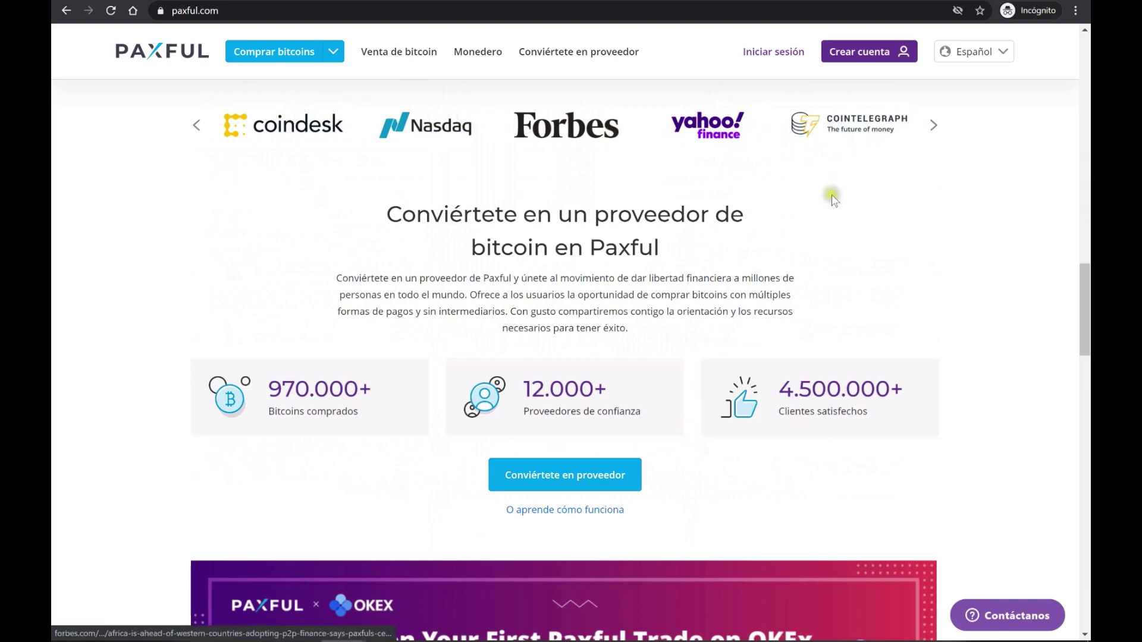
{"action": "scroll", "coordinate": [833, 199], "scroll_direction": "down", "scroll_amount": 3}
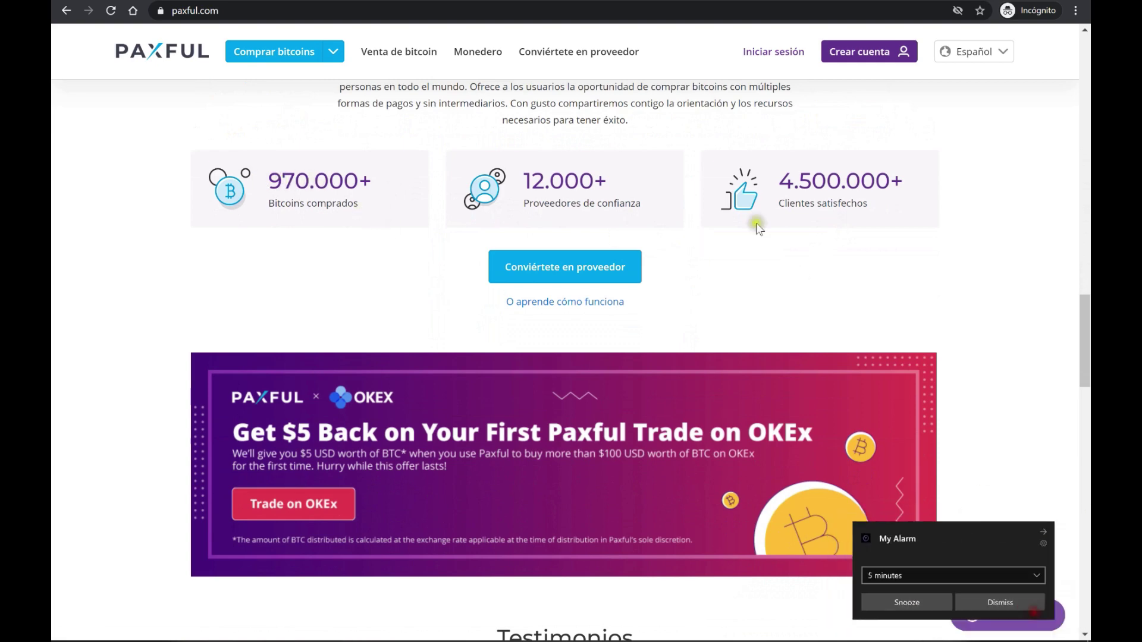
{"action": "scroll", "coordinate": [813, 237], "scroll_direction": "down", "scroll_amount": 1}
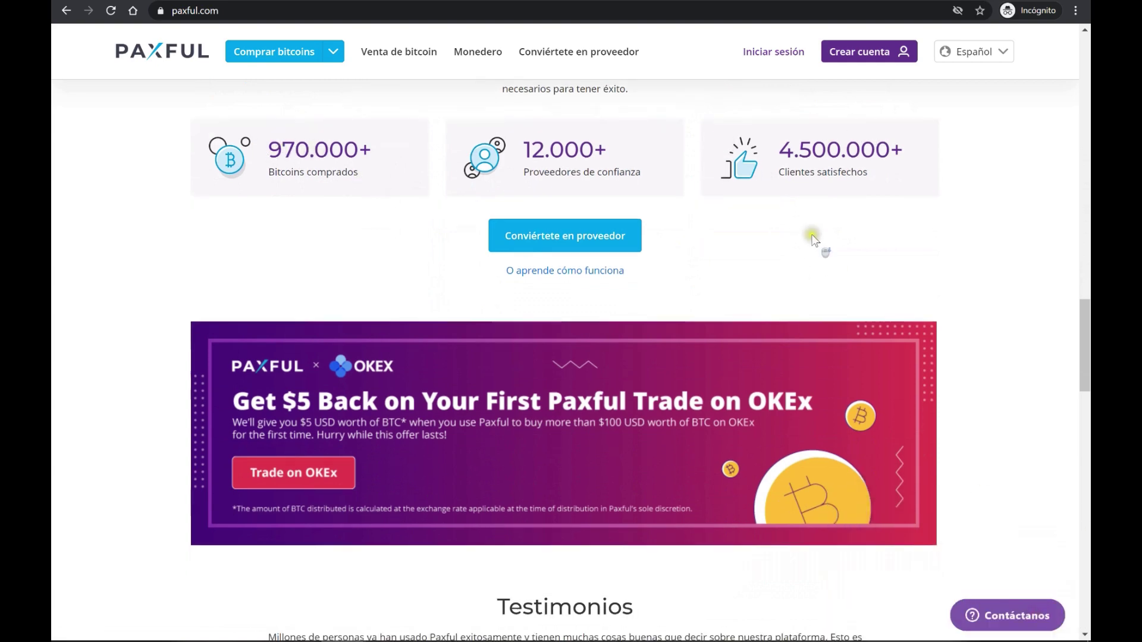
{"action": "scroll", "coordinate": [812, 237], "scroll_direction": "down", "scroll_amount": 1}
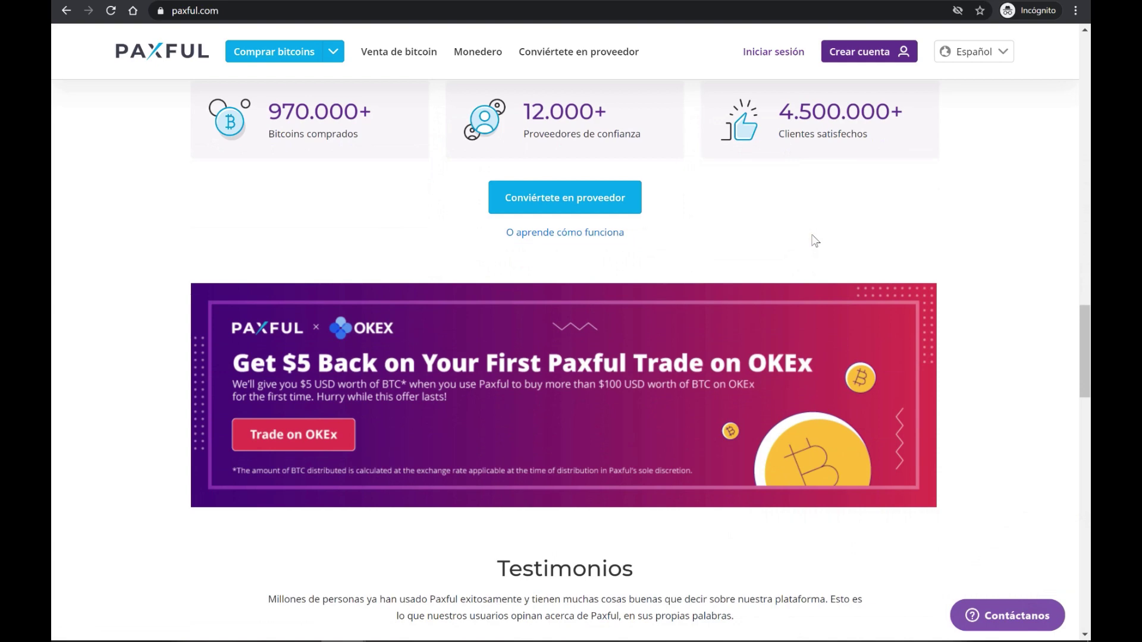
{"action": "scroll", "coordinate": [812, 236], "scroll_direction": "down", "scroll_amount": 5}
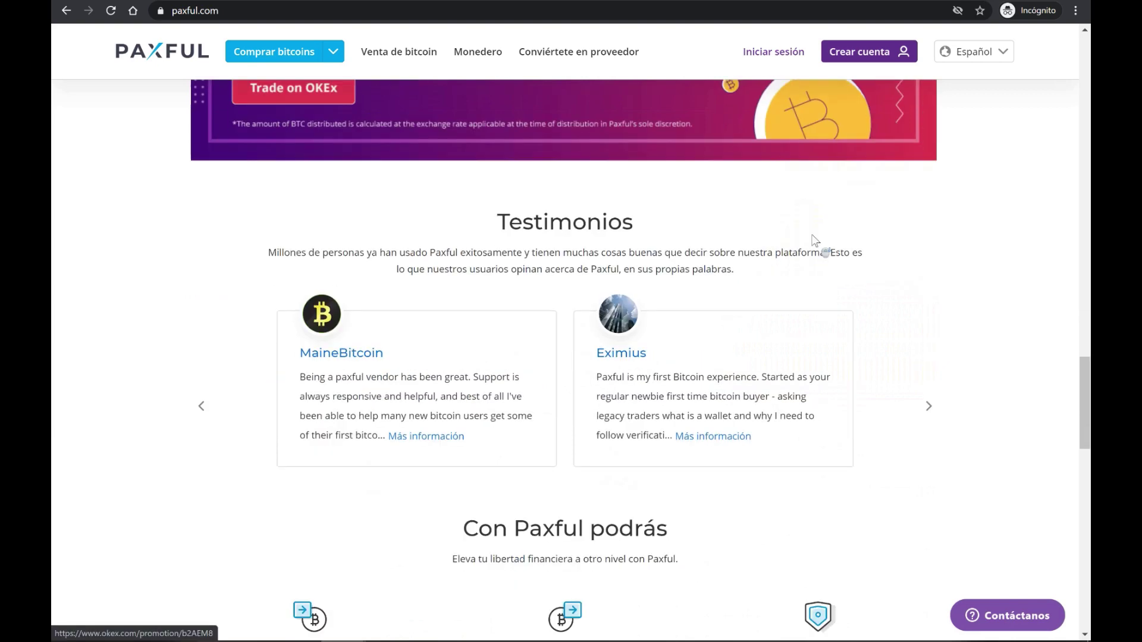
{"action": "scroll", "coordinate": [814, 239], "scroll_direction": "down", "scroll_amount": 5}
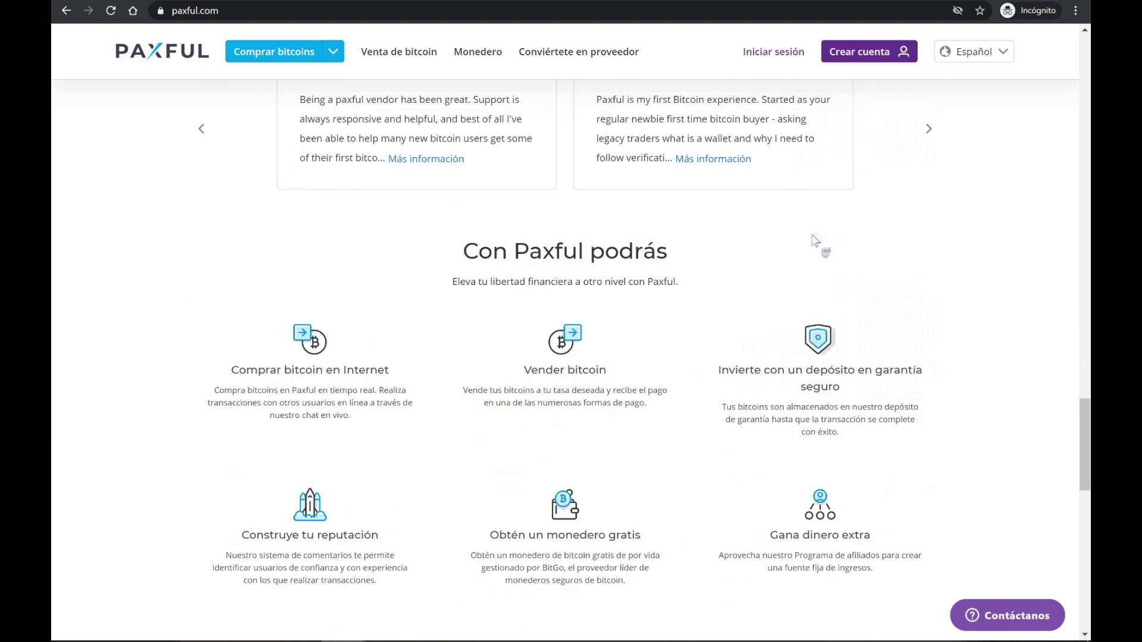
{"action": "scroll", "coordinate": [815, 241], "scroll_direction": "down", "scroll_amount": 2}
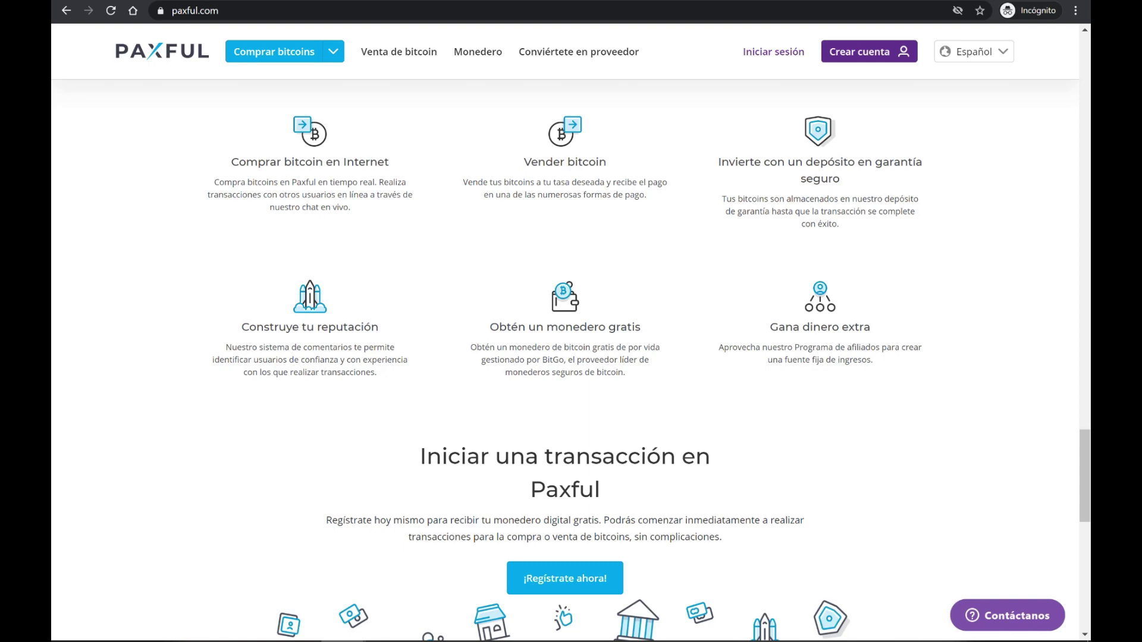
Open the "Obtén un monedero de bitcoin" page from the home page's footer links
{"action": "scroll", "coordinate": [809, 387], "scroll_direction": "down", "scroll_amount": 3}
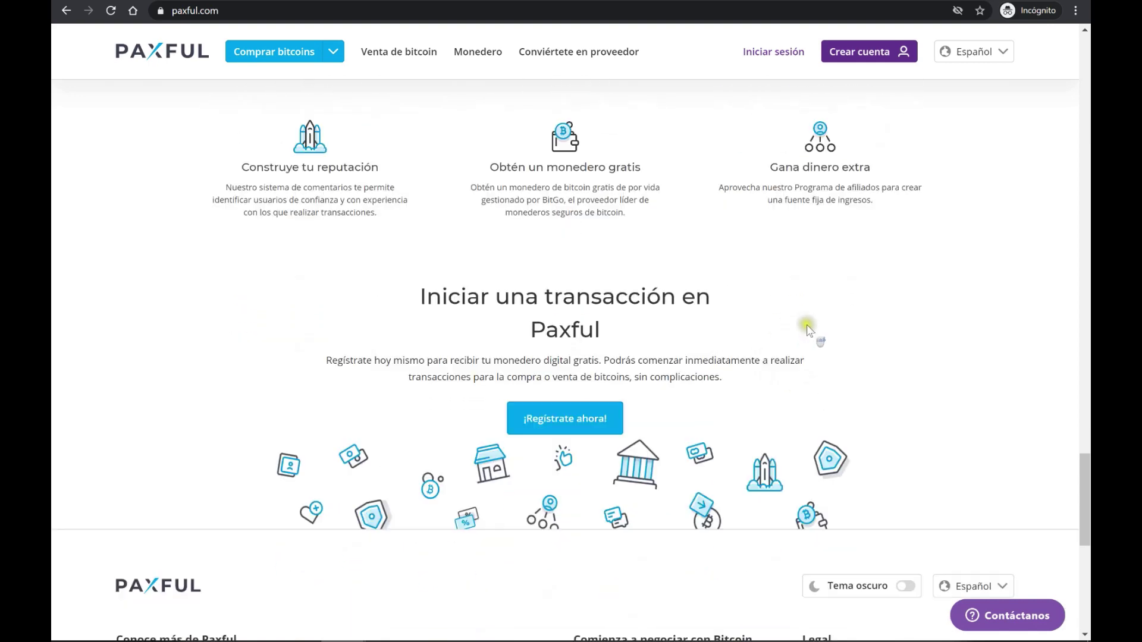
{"action": "scroll", "coordinate": [807, 328], "scroll_direction": "down", "scroll_amount": 4}
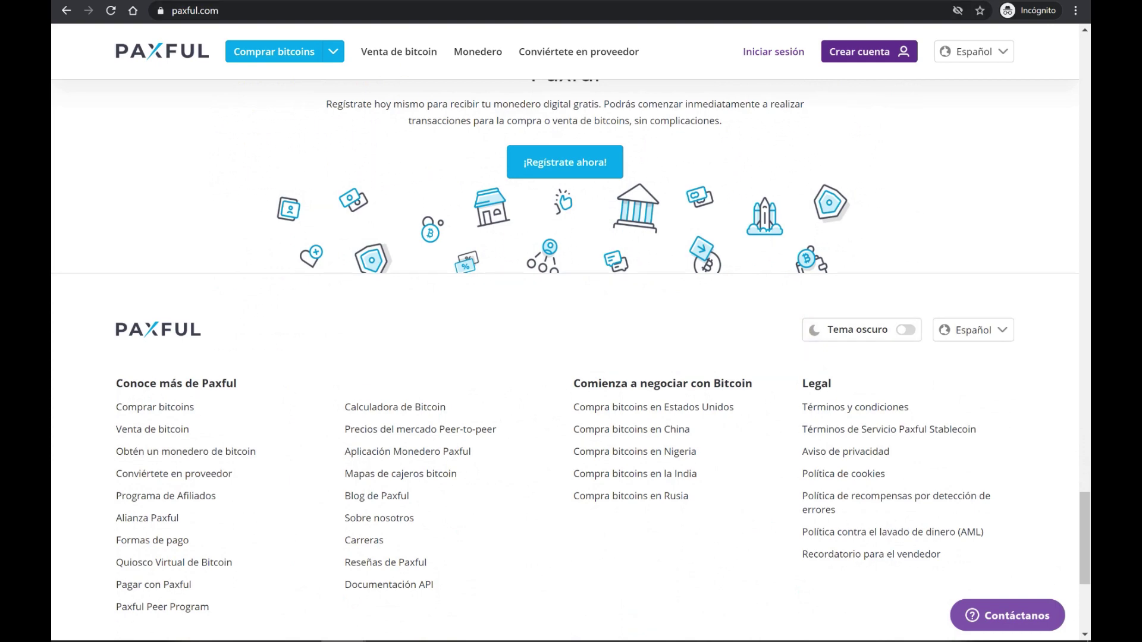
{"action": "left_click", "coordinate": [185, 451]}
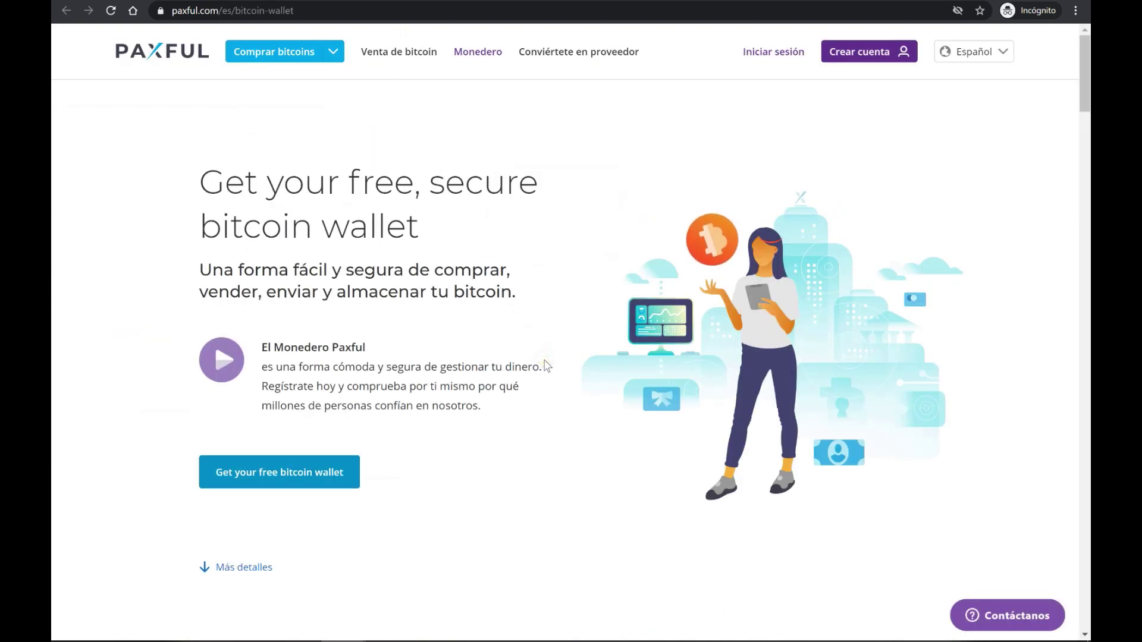
Switch to the other browser window and browse the videos in the YouTube playlist "Análisis de Plataformas"
{"action": "mouse_move", "coordinate": [344, 640]}
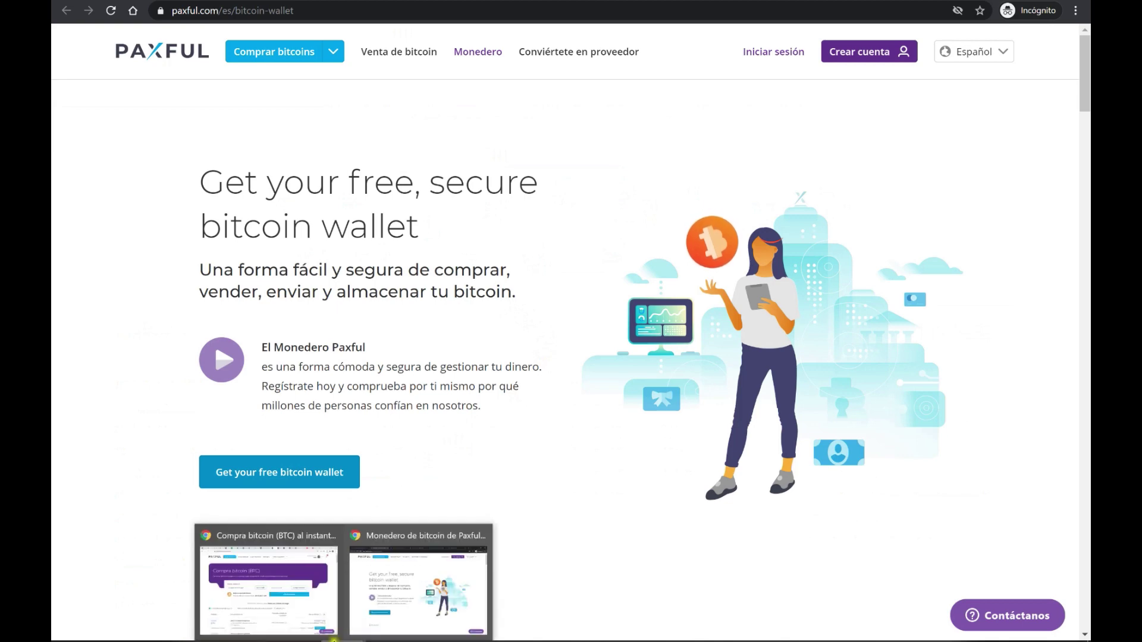
{"action": "left_click", "coordinate": [299, 575]}
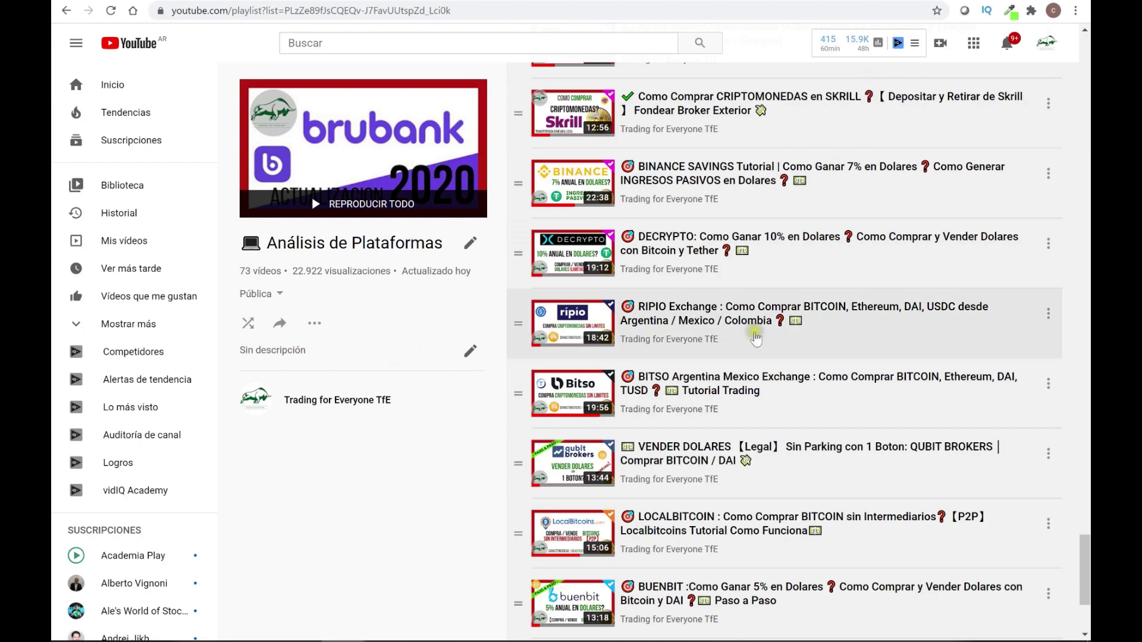
{"action": "scroll", "coordinate": [755, 337], "scroll_direction": "up", "scroll_amount": 12}
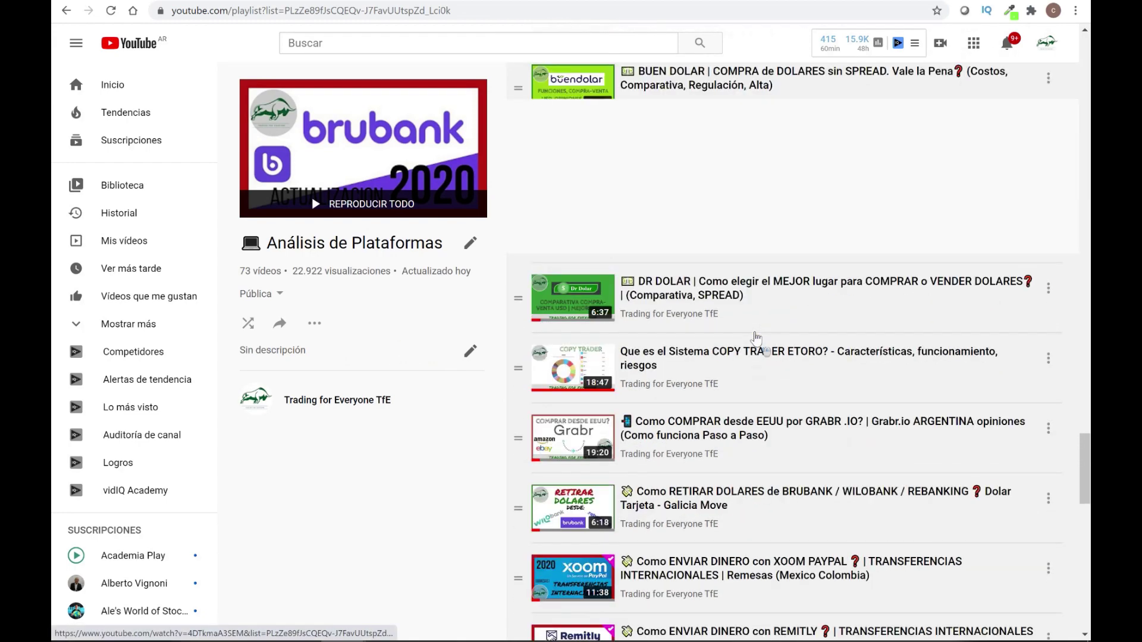
{"action": "scroll", "coordinate": [755, 338], "scroll_direction": "up", "scroll_amount": 7}
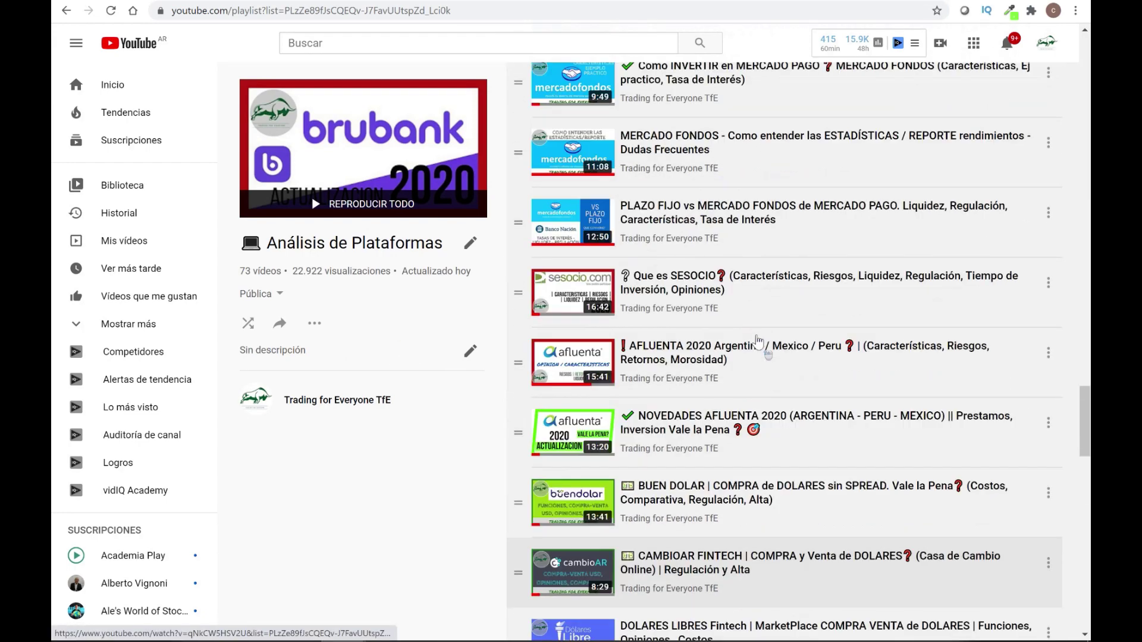
{"action": "scroll", "coordinate": [757, 340], "scroll_direction": "up", "scroll_amount": 11}
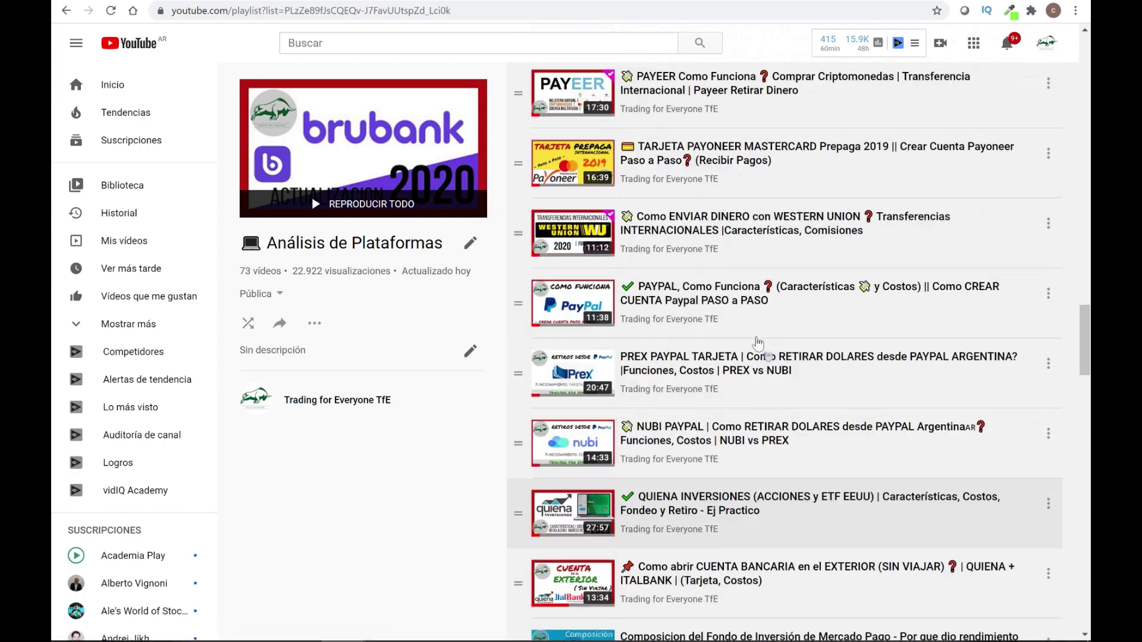
{"action": "scroll", "coordinate": [757, 342], "scroll_direction": "up", "scroll_amount": 3}
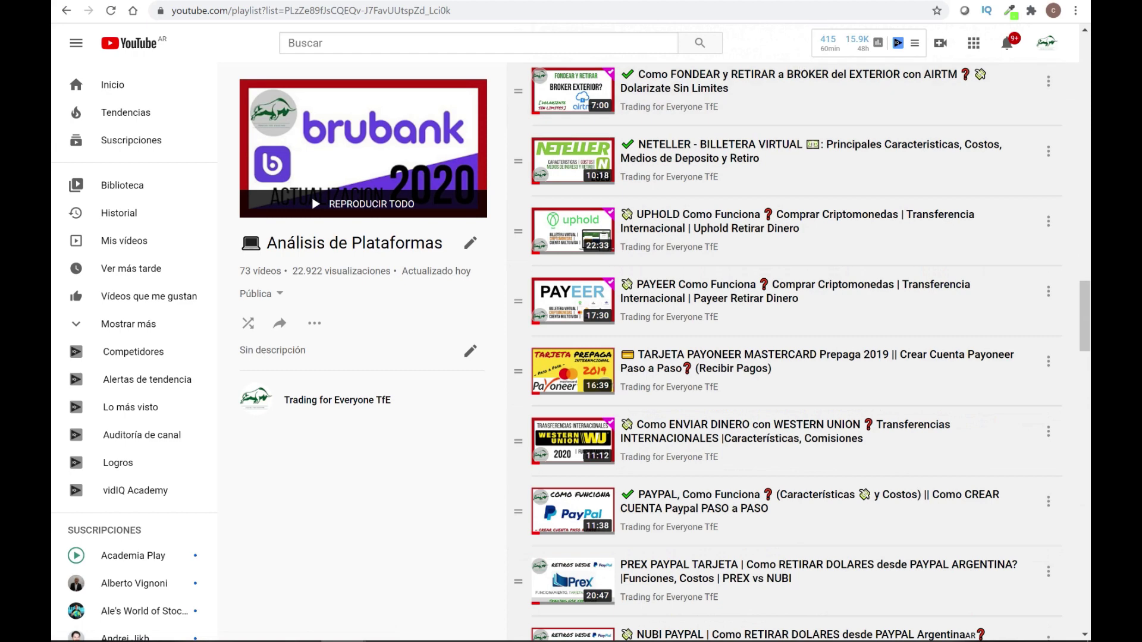
Switch to the trading-for-everyone.com courses page and review the investment courses on offer
{"action": "left_click", "coordinate": [844, 2]}
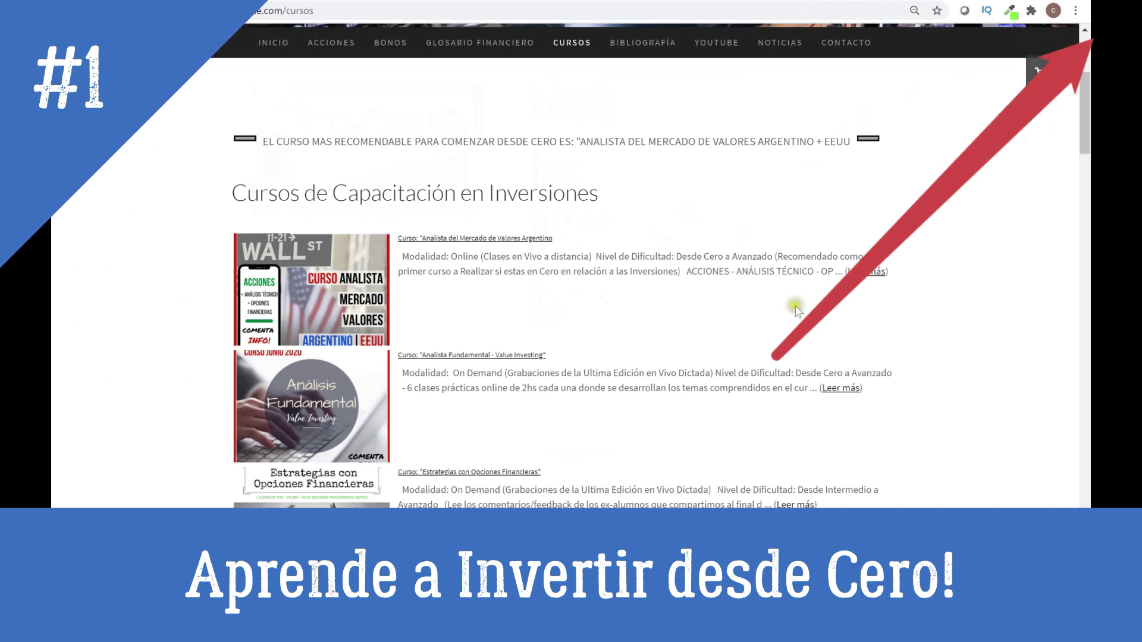
{"action": "scroll", "coordinate": [791, 315], "scroll_direction": "down", "scroll_amount": 1}
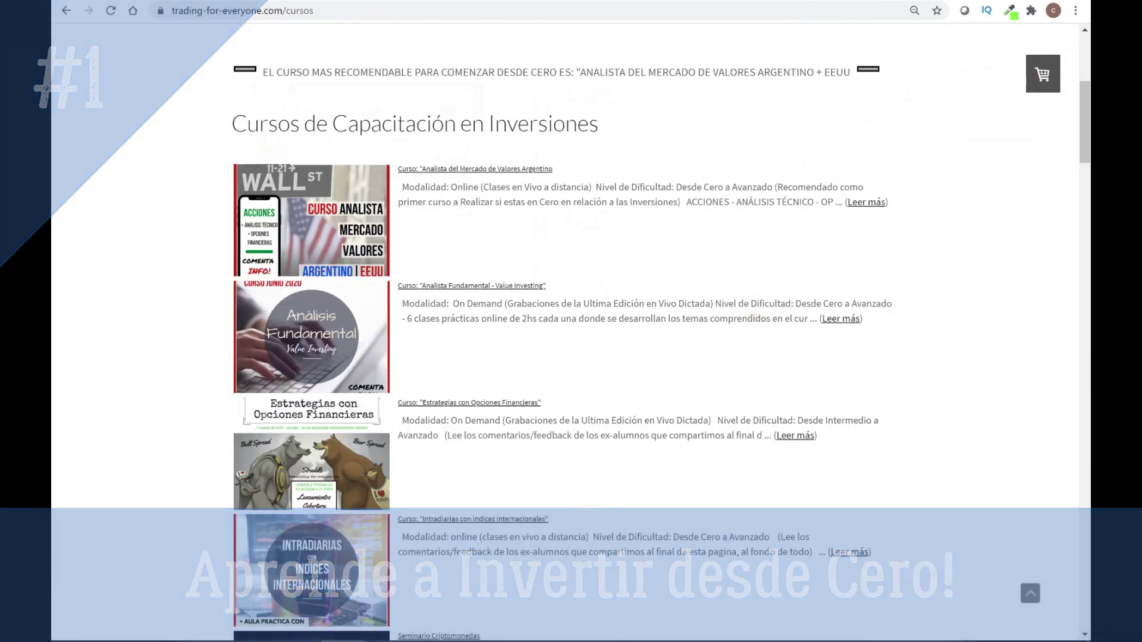
{"action": "scroll", "coordinate": [571, 333], "scroll_direction": "down", "scroll_amount": 2}
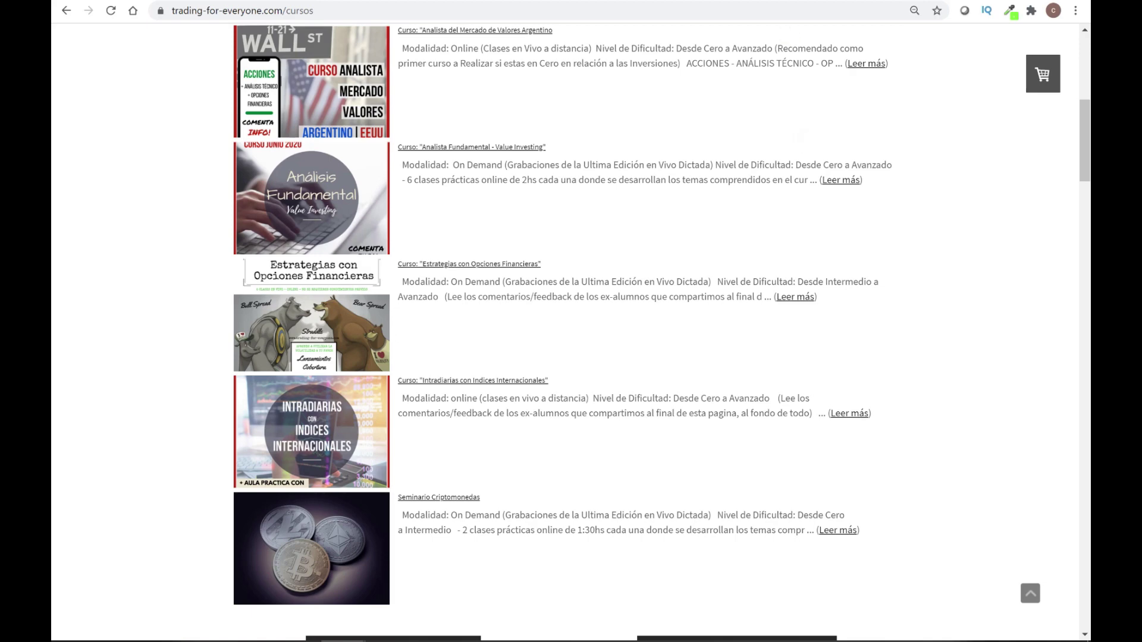
Look over the tradingforeveryone Instagram profile and Facebook group, and return to Paxful's buy-bitcoin page
{"action": "key", "text": "ctrl+Tab"}
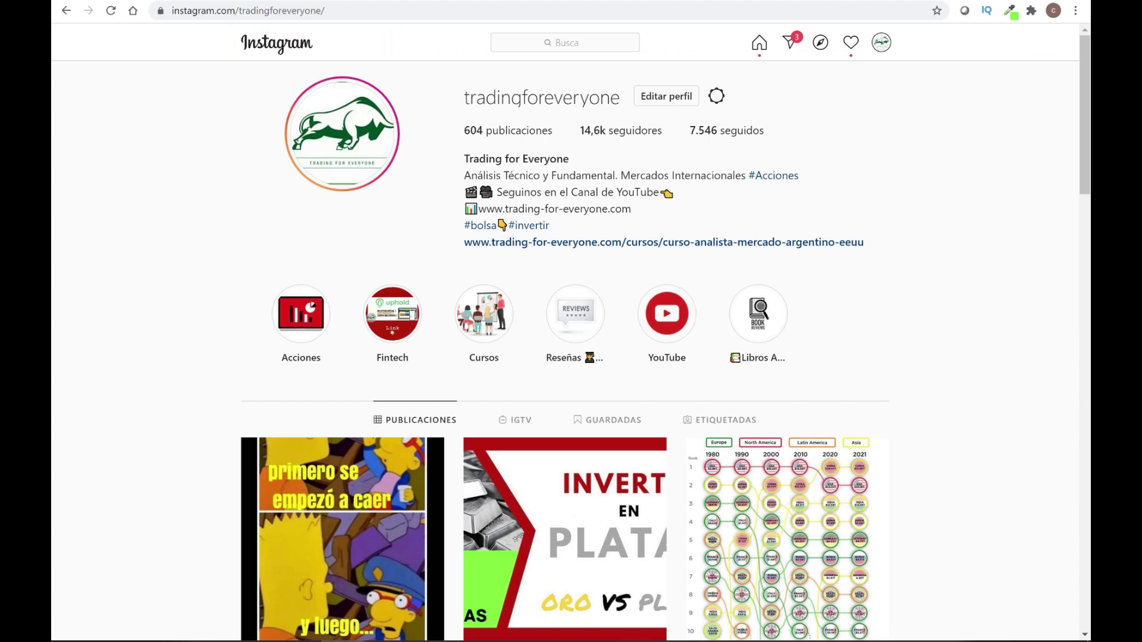
{"action": "key", "text": "ctrl+Tab"}
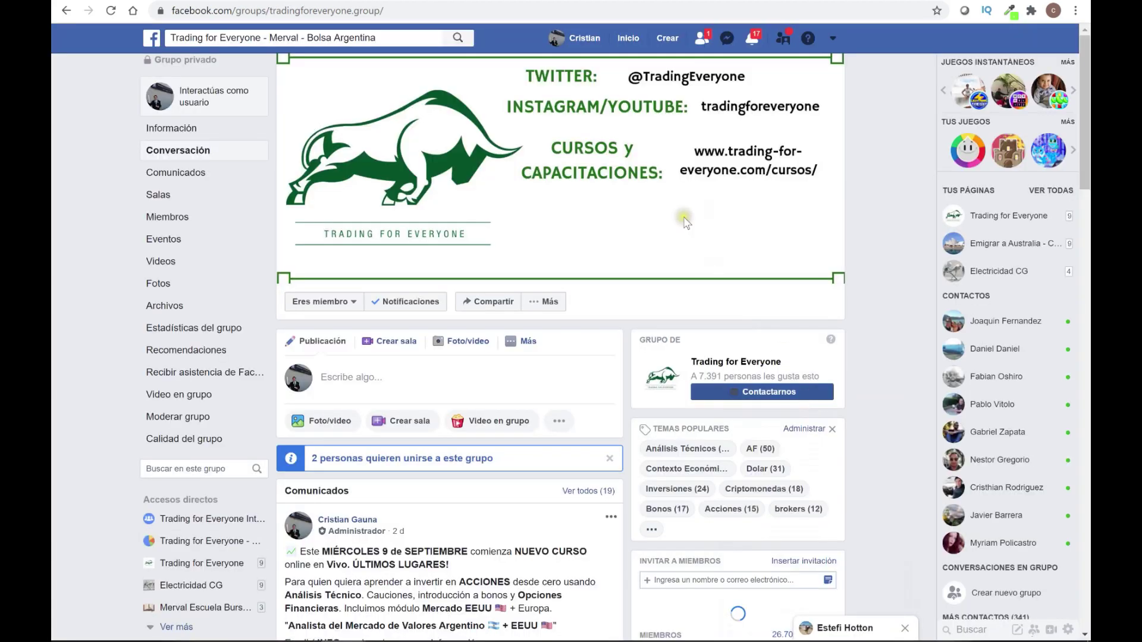
{"action": "scroll", "coordinate": [684, 228], "scroll_direction": "down", "scroll_amount": 1}
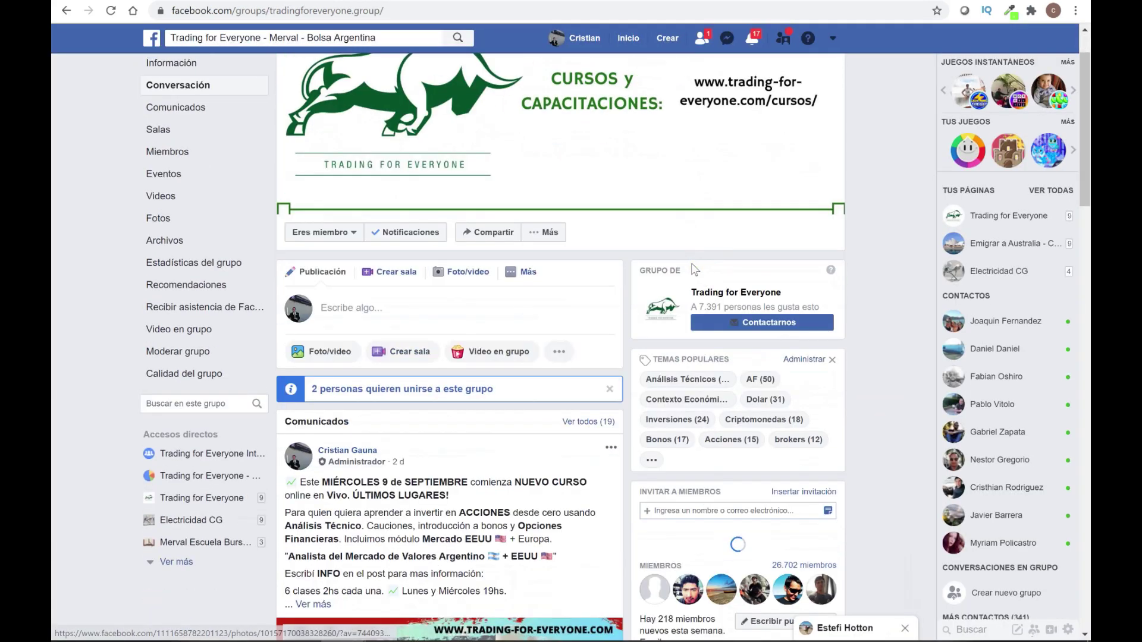
{"action": "key", "text": "ctrl+Tab"}
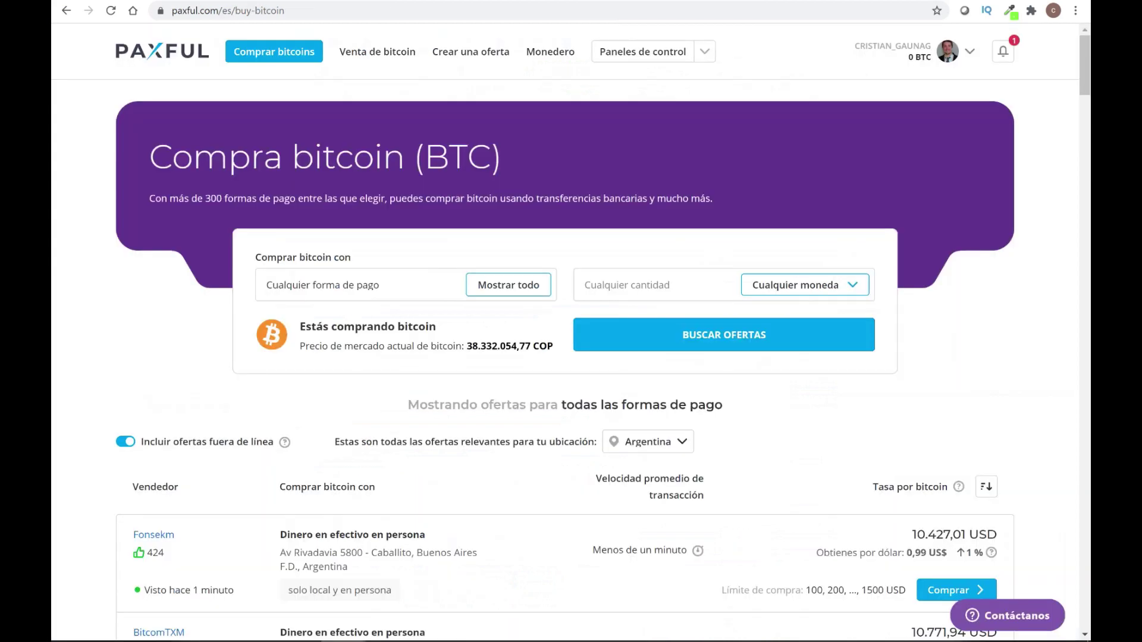
Switch to the incognito browser window and look over Paxful's bitcoin wallet page
{"action": "mouse_move", "coordinate": [390, 641]}
{"action": "left_click", "coordinate": [384, 595]}
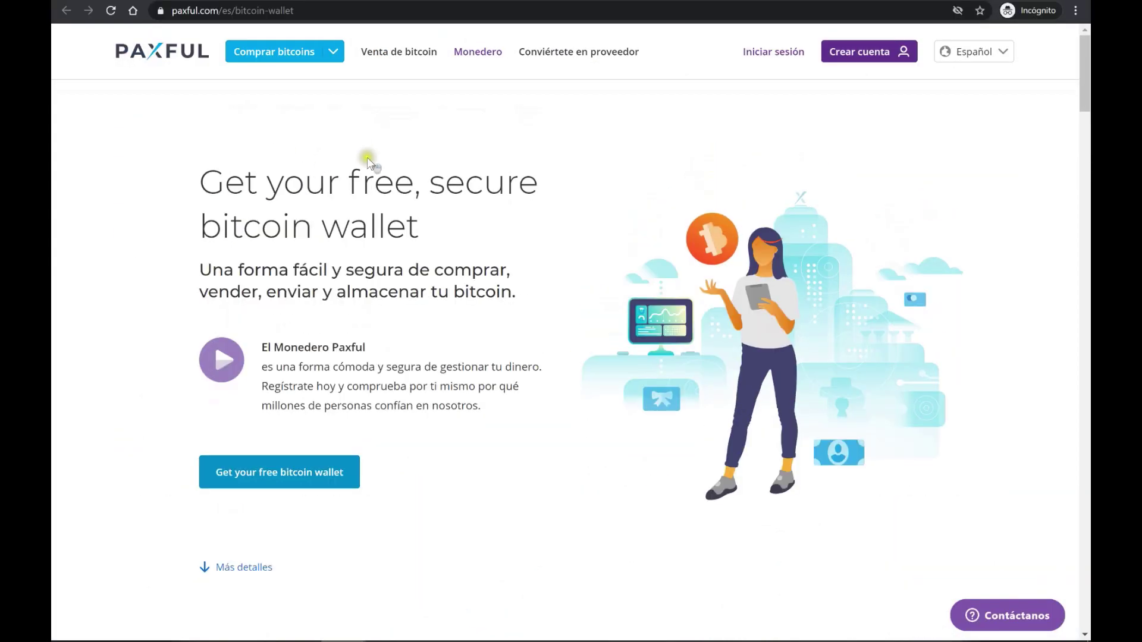
{"action": "scroll", "coordinate": [375, 175], "scroll_direction": "down", "scroll_amount": 1}
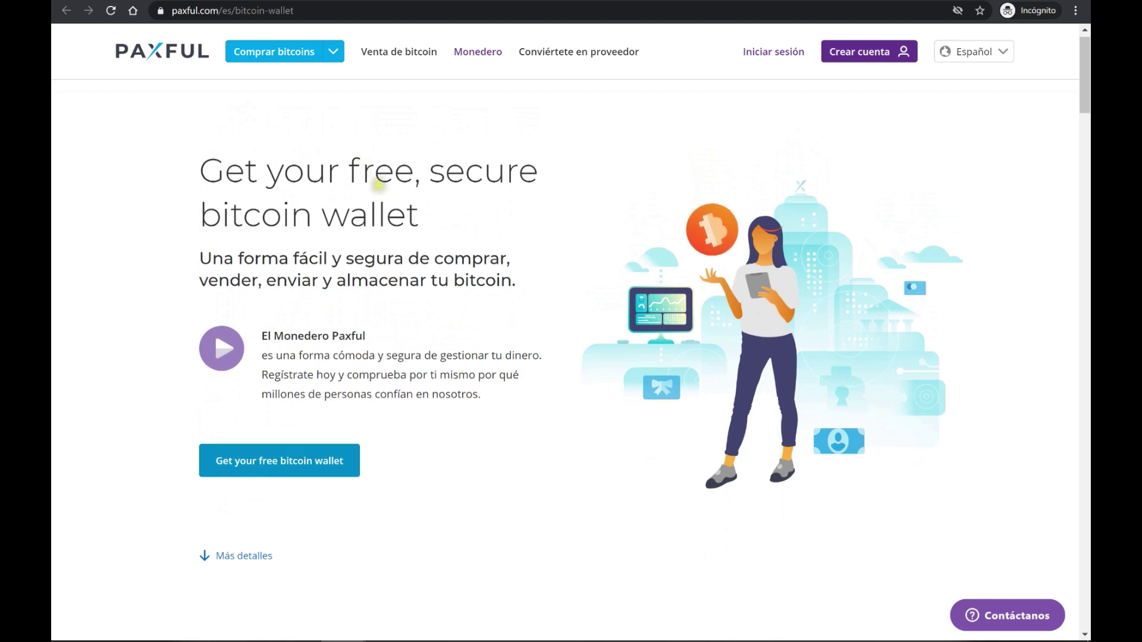
Switch to the "Cómo comprar bitcoin con..." page and read through the whole list of payment methods
{"action": "left_click", "coordinate": [373, 49]}
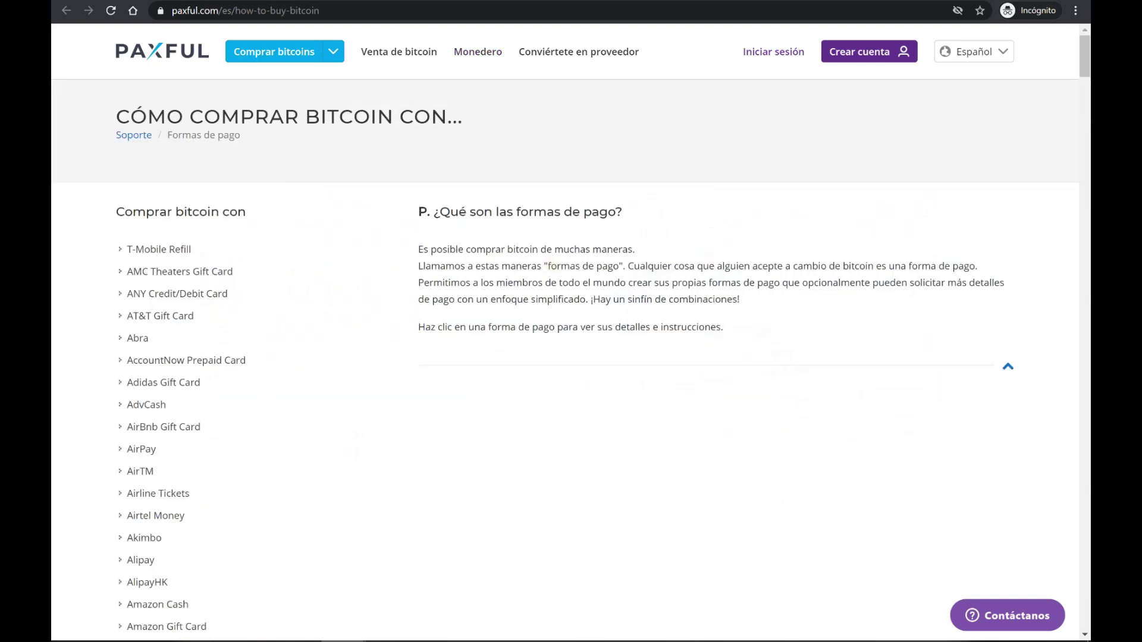
{"action": "scroll", "coordinate": [208, 255], "scroll_direction": "down", "scroll_amount": 2}
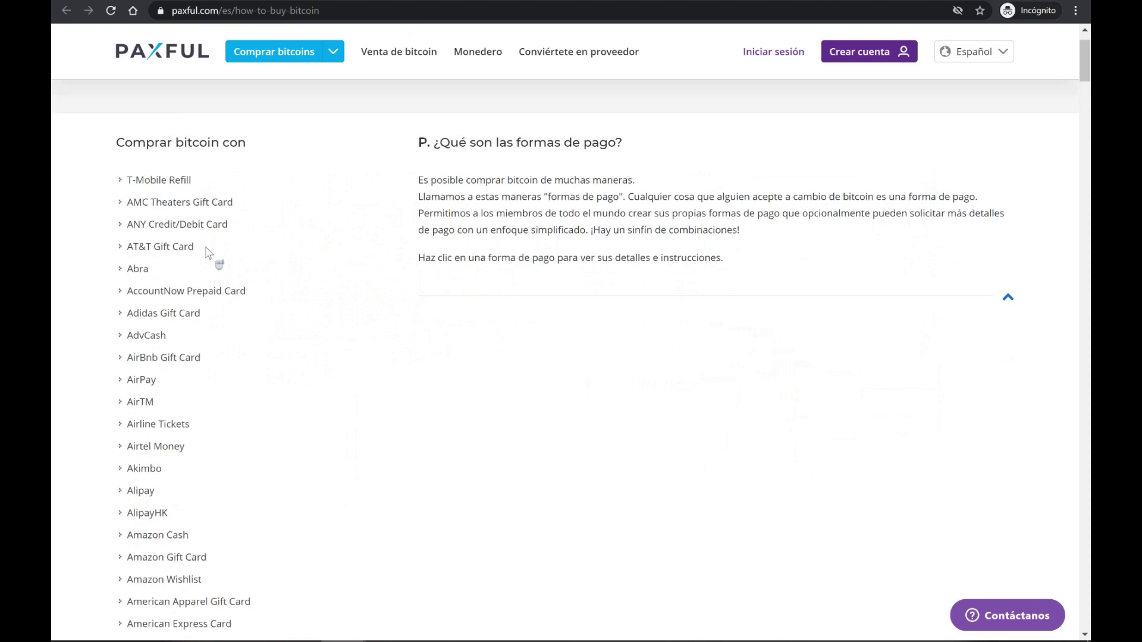
{"action": "scroll", "coordinate": [208, 254], "scroll_direction": "down", "scroll_amount": 2}
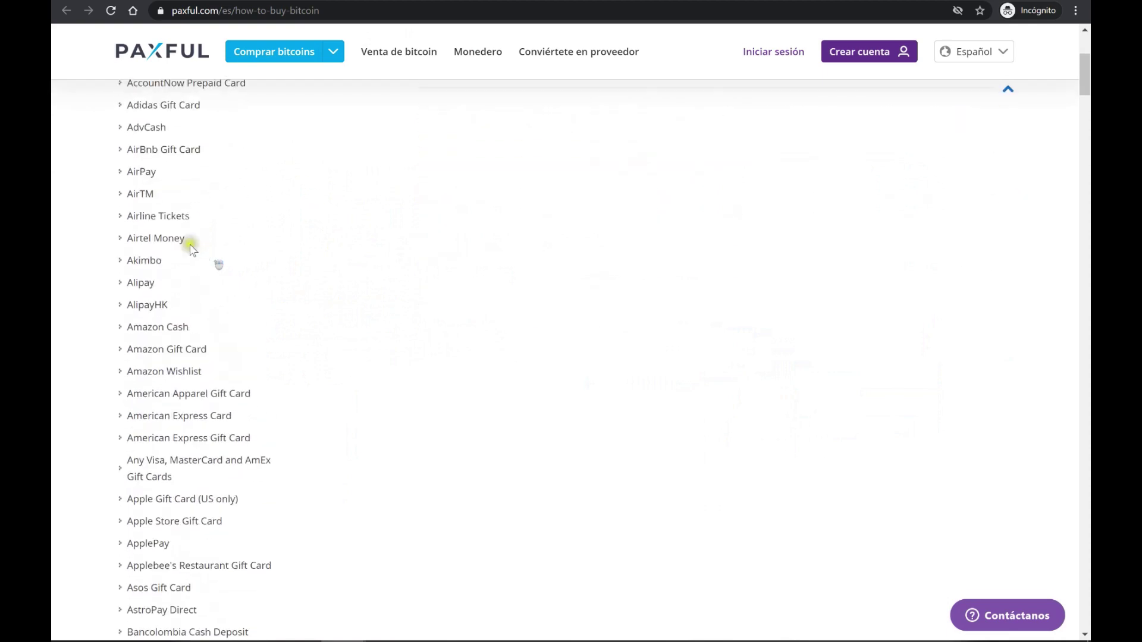
{"action": "scroll", "coordinate": [139, 202], "scroll_direction": "down", "scroll_amount": 8}
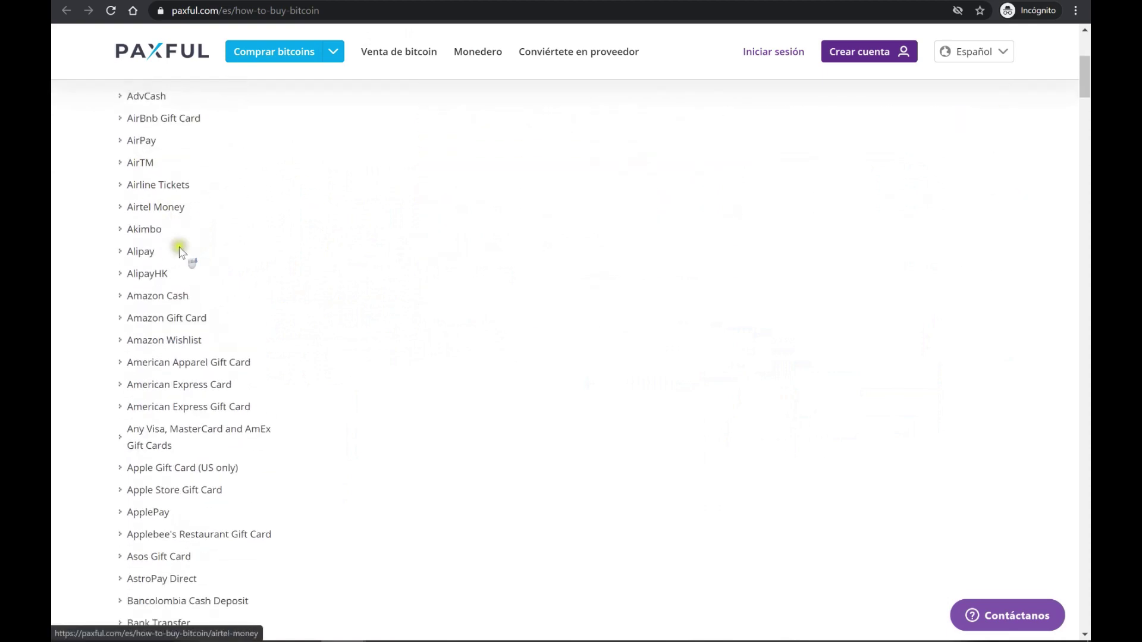
{"action": "scroll", "coordinate": [180, 253], "scroll_direction": "down", "scroll_amount": 13}
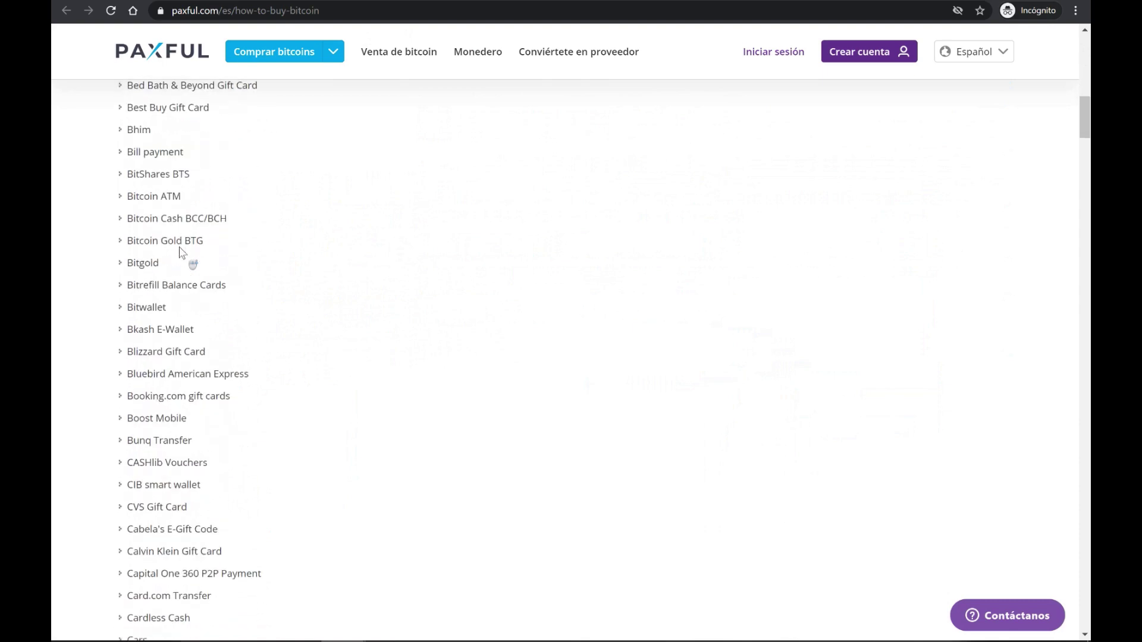
{"action": "scroll", "coordinate": [180, 253], "scroll_direction": "down", "scroll_amount": 16}
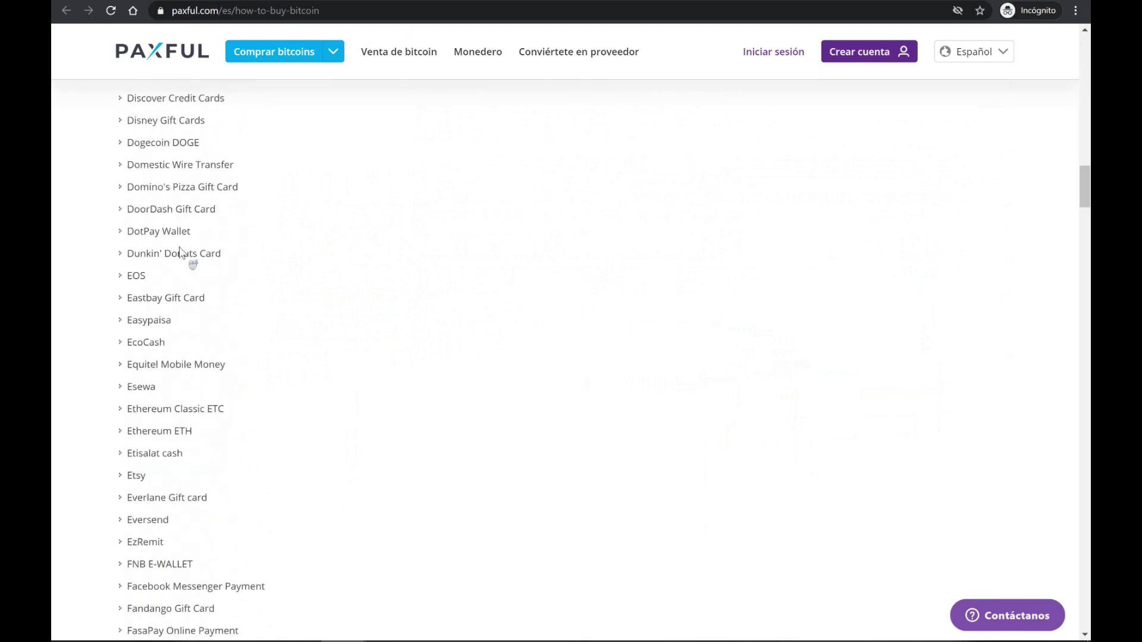
{"action": "scroll", "coordinate": [180, 252], "scroll_direction": "down", "scroll_amount": 3}
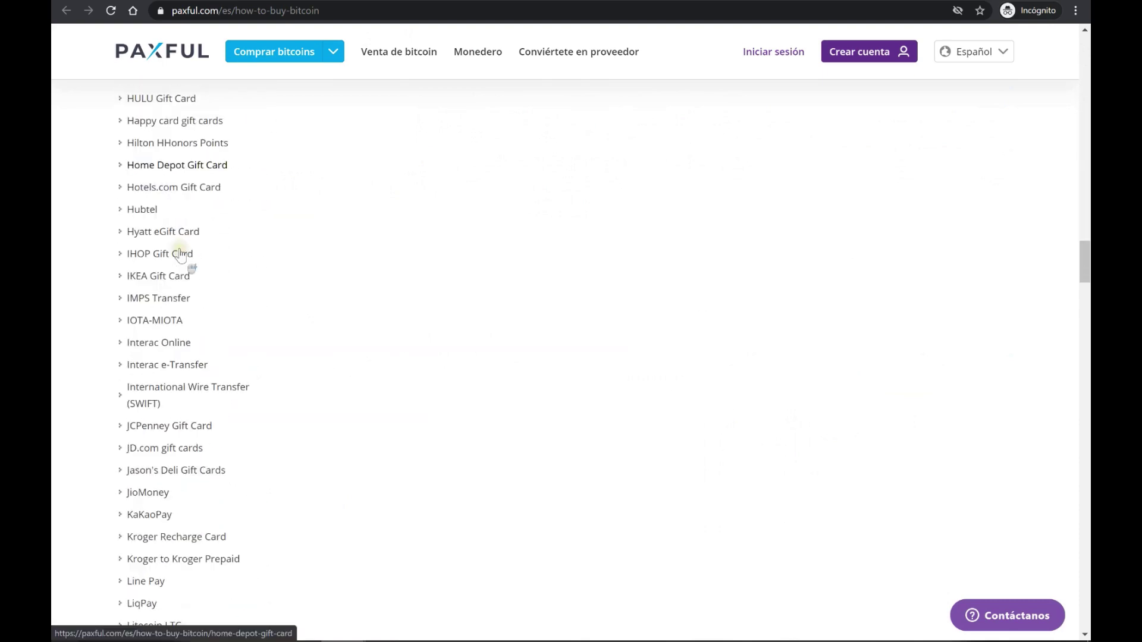
{"action": "scroll", "coordinate": [180, 254], "scroll_direction": "down", "scroll_amount": 6}
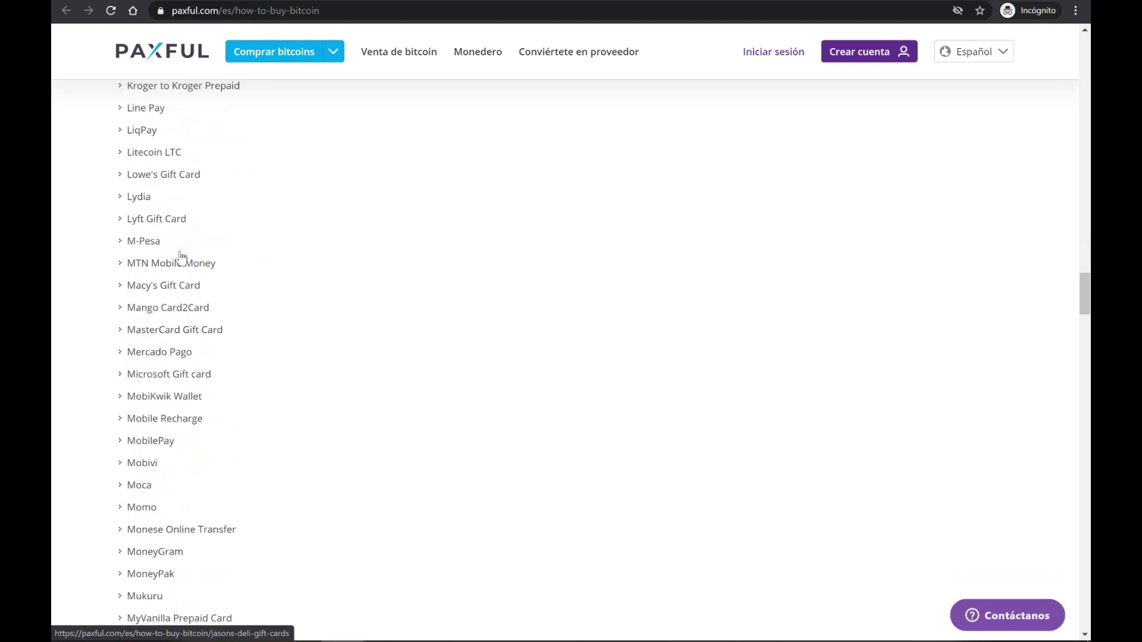
{"action": "scroll", "coordinate": [181, 263], "scroll_direction": "down", "scroll_amount": 8}
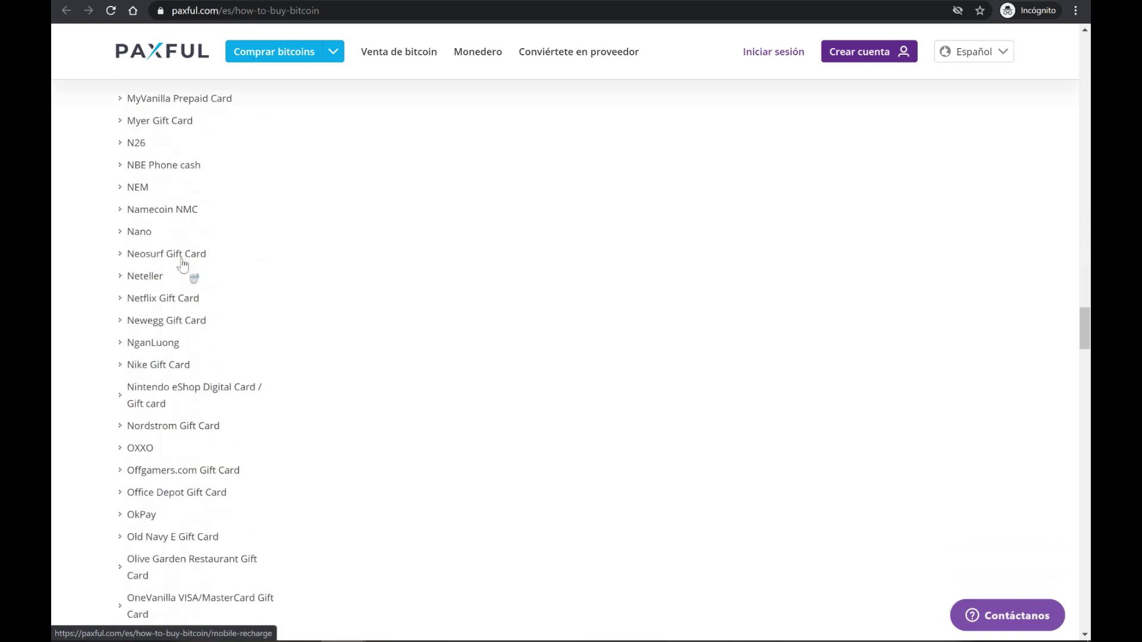
{"action": "scroll", "coordinate": [183, 263], "scroll_direction": "up", "scroll_amount": 2}
{"action": "scroll", "coordinate": [182, 264], "scroll_direction": "down", "scroll_amount": 5}
{"action": "scroll", "coordinate": [183, 263], "scroll_direction": "down", "scroll_amount": 6}
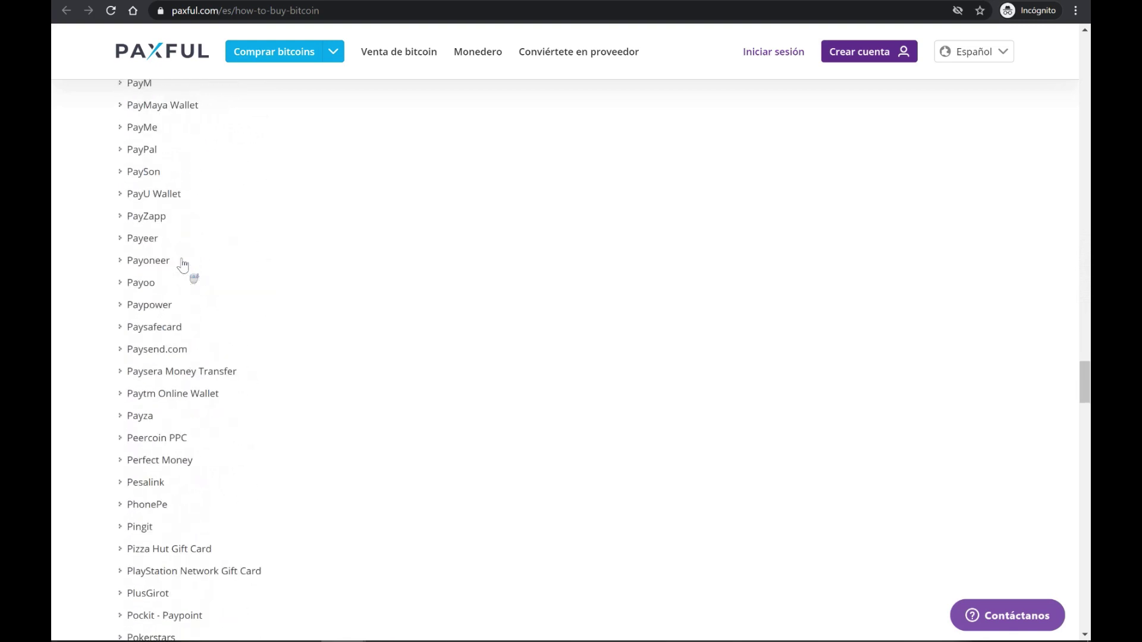
{"action": "scroll", "coordinate": [182, 264], "scroll_direction": "down", "scroll_amount": 10}
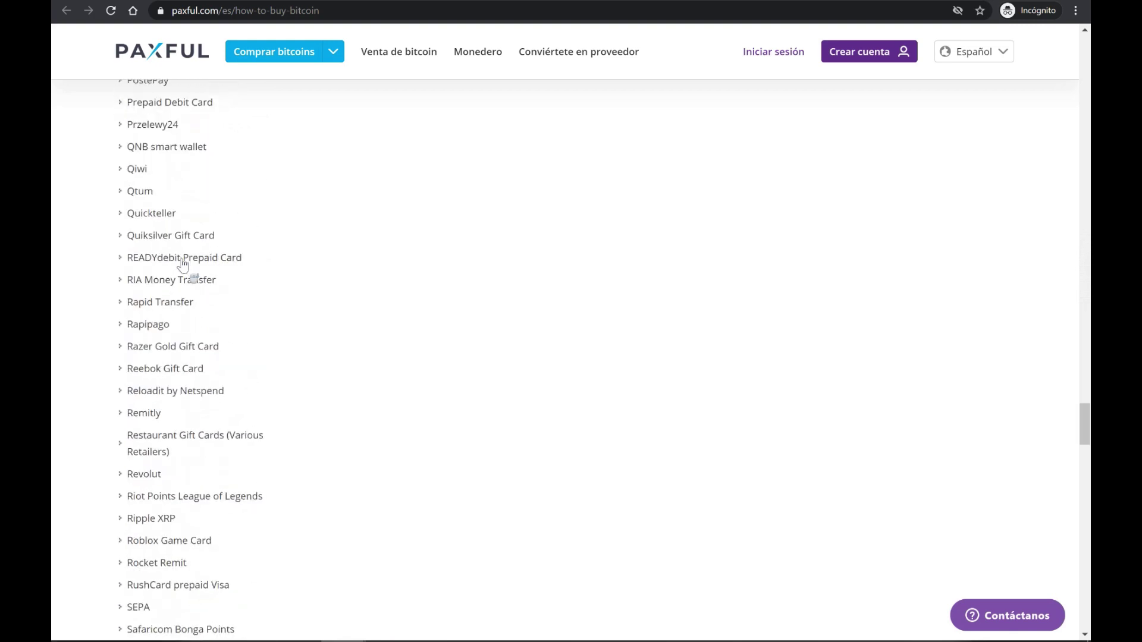
{"action": "scroll", "coordinate": [182, 264], "scroll_direction": "down", "scroll_amount": 9}
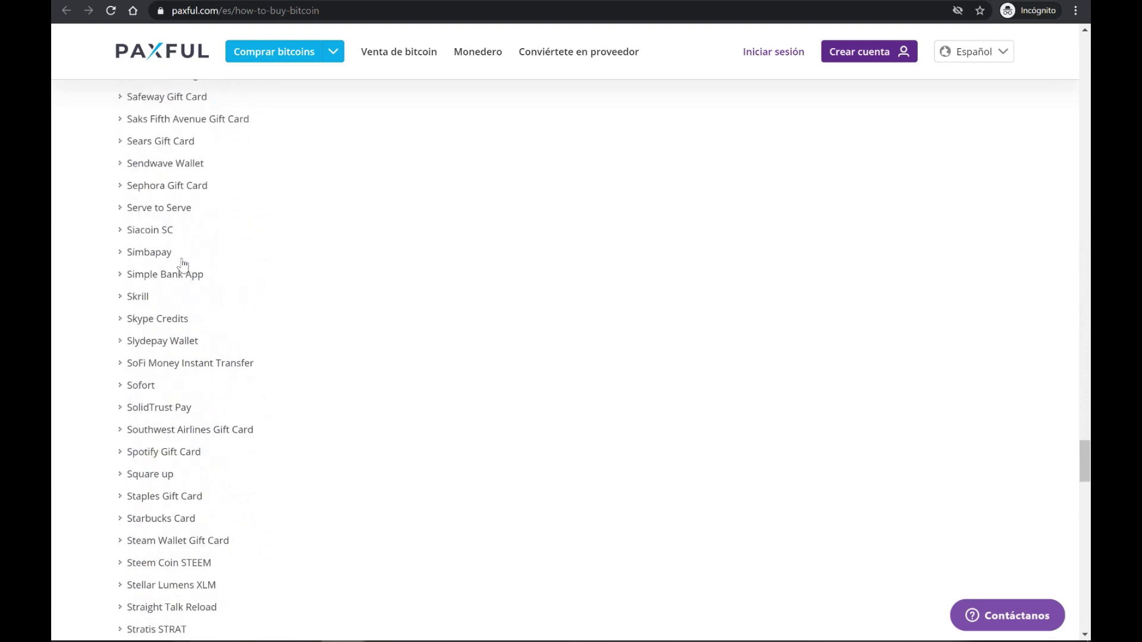
{"action": "scroll", "coordinate": [183, 263], "scroll_direction": "down", "scroll_amount": 9}
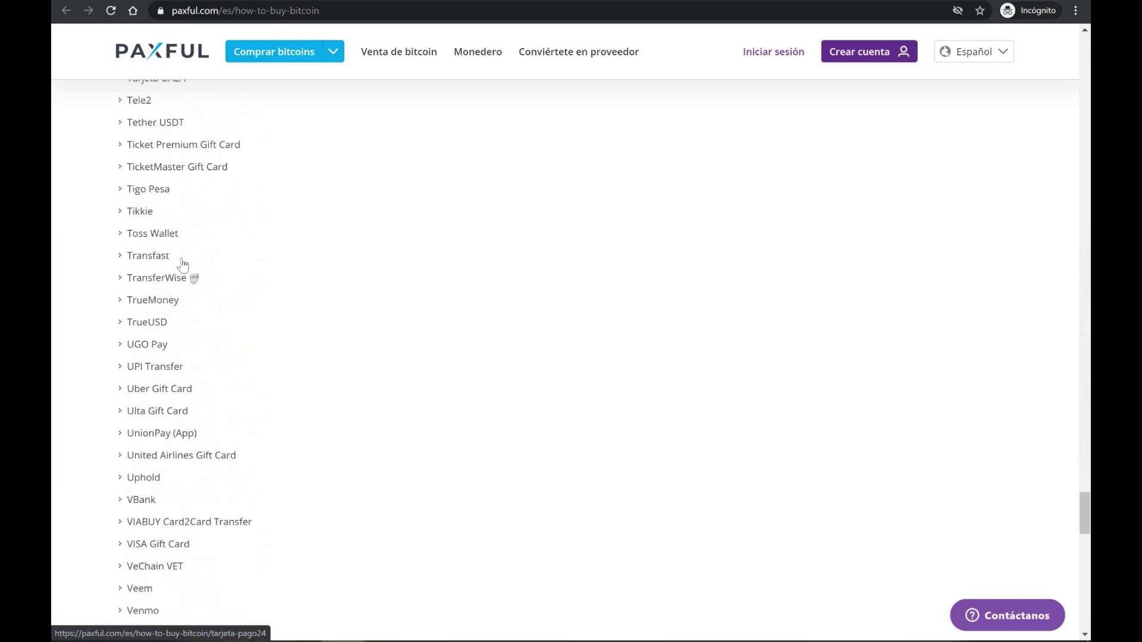
{"action": "scroll", "coordinate": [180, 264], "scroll_direction": "down", "scroll_amount": 10}
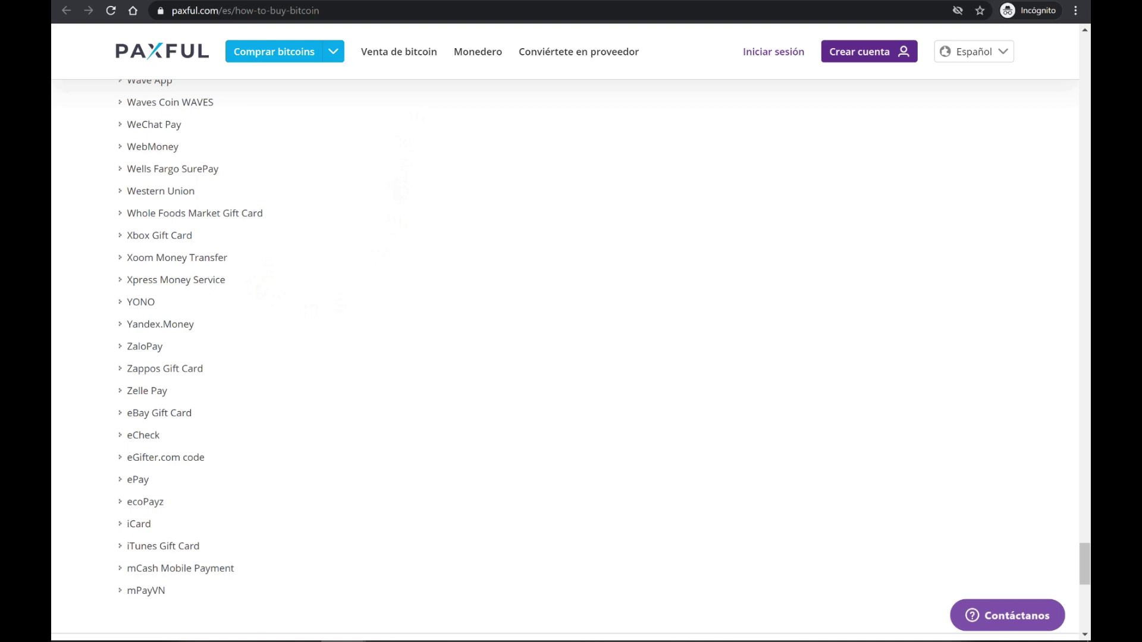
Switch to the "Pagar con Paxful" page and review its business features, customer payment process and Magento and Wordpress integrations
{"action": "left_click", "coordinate": [518, 52]}
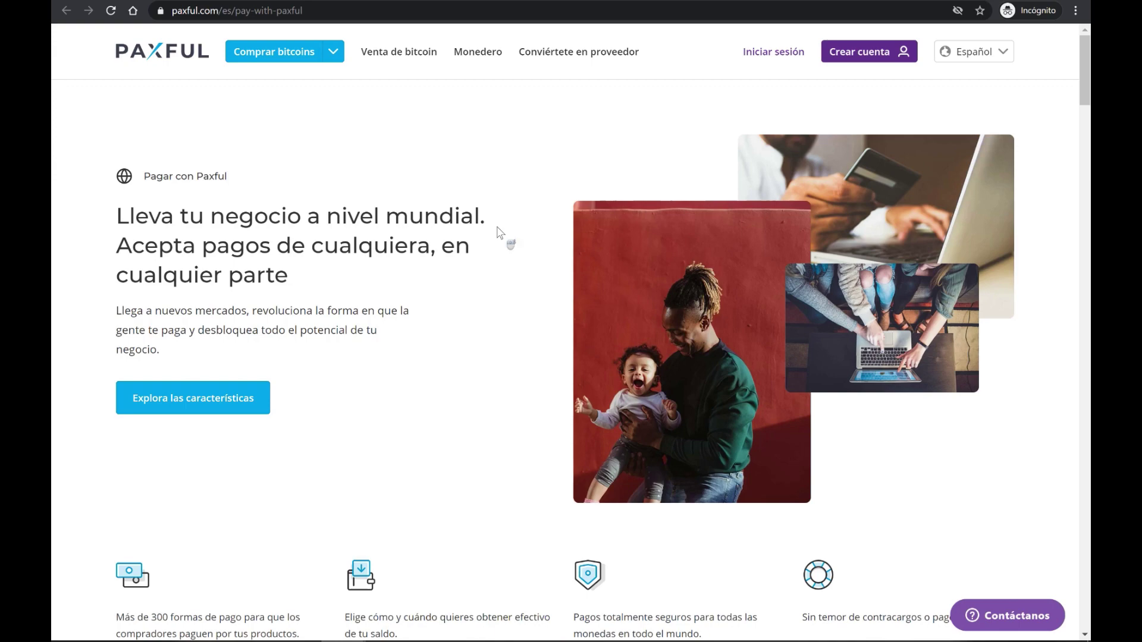
{"action": "scroll", "coordinate": [498, 232], "scroll_direction": "down", "scroll_amount": 15}
{"action": "scroll", "coordinate": [498, 232], "scroll_direction": "down", "scroll_amount": 15}
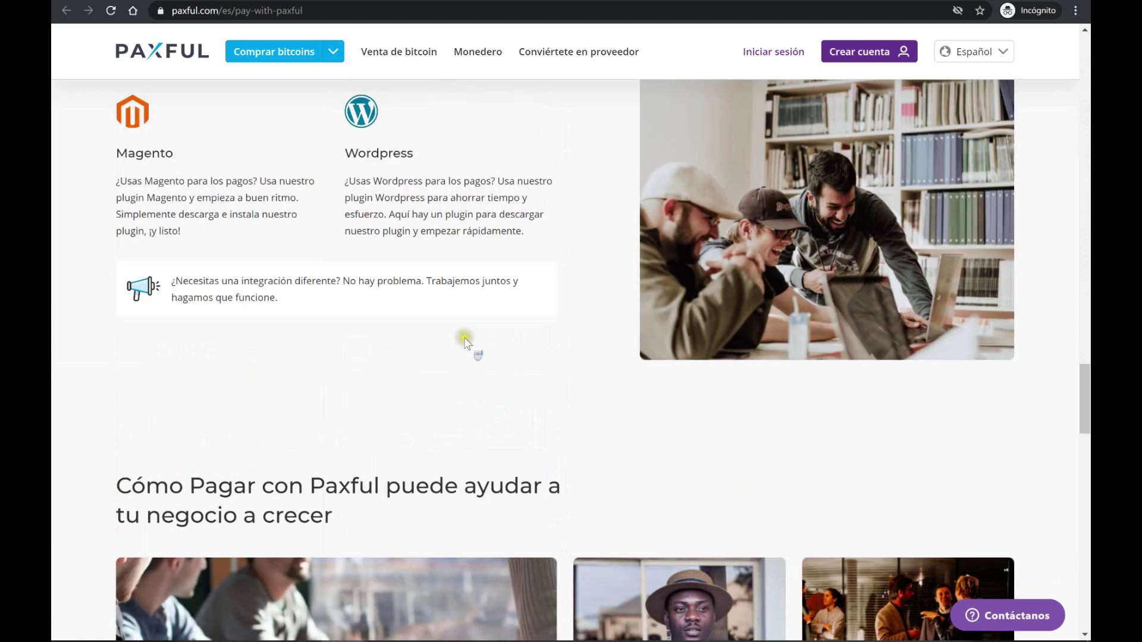
{"action": "scroll", "coordinate": [465, 342], "scroll_direction": "up", "scroll_amount": 2}
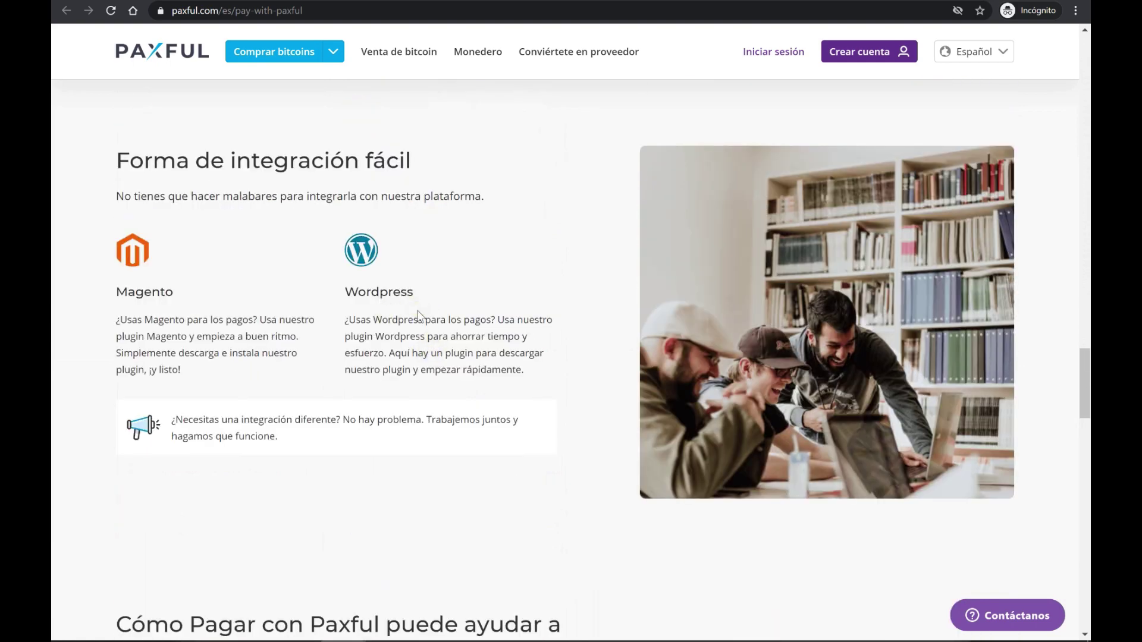
{"action": "scroll", "coordinate": [419, 315], "scroll_direction": "up", "scroll_amount": 12}
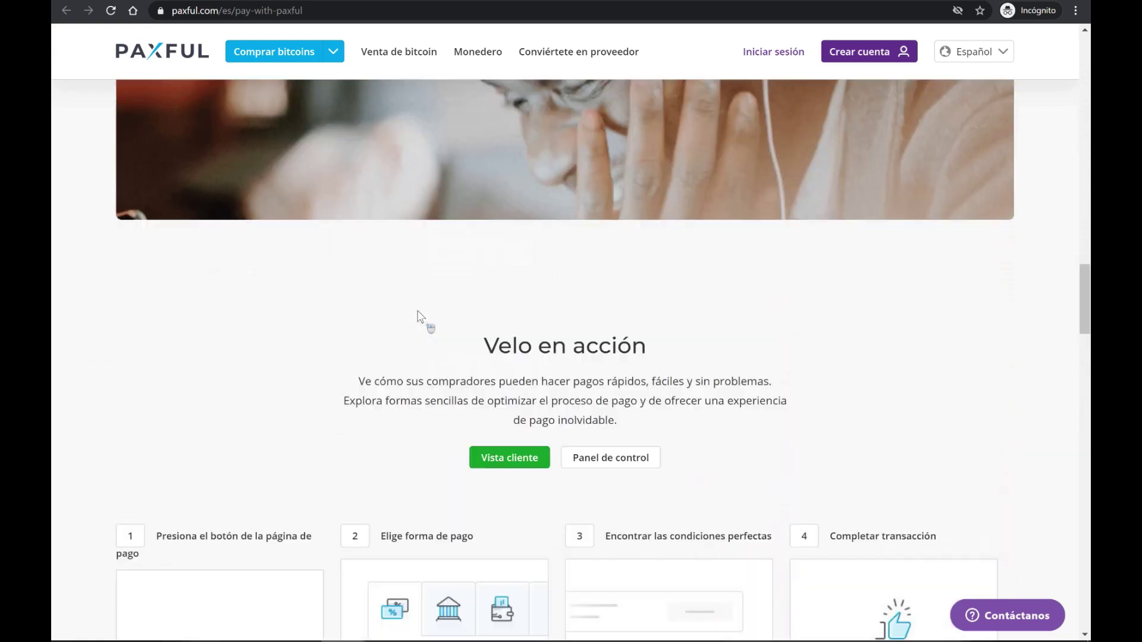
{"action": "scroll", "coordinate": [420, 316], "scroll_direction": "up", "scroll_amount": 11}
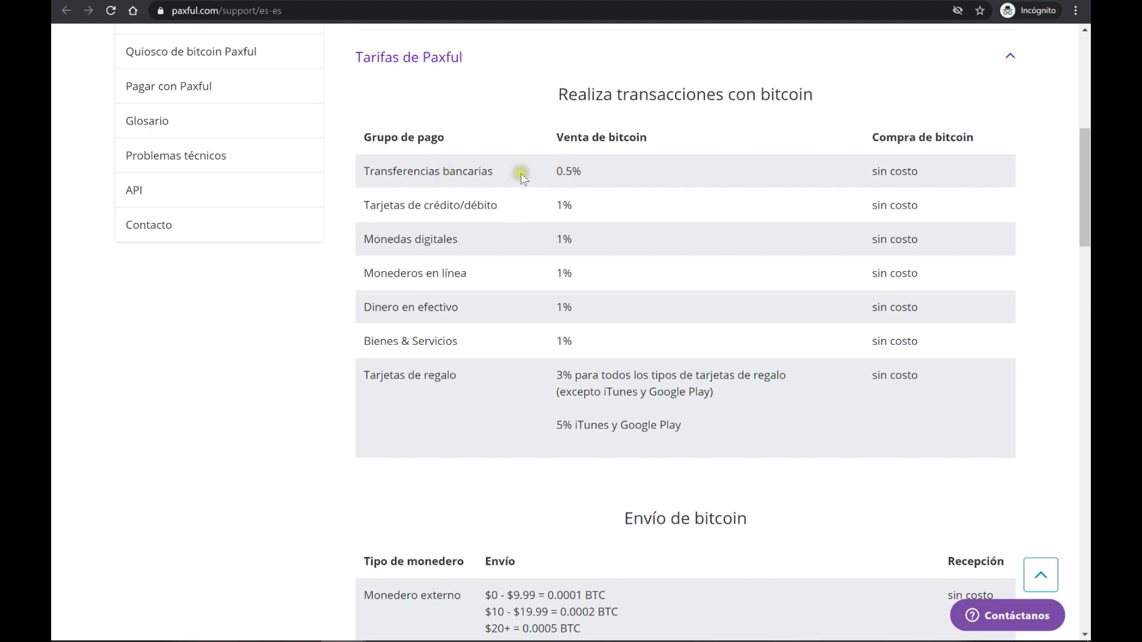
Review the bitcoin selling fees in the "Tarifas de Paxful" table by payment group, highlighting the rates from bank transfers to gift cards
{"action": "left_click_drag", "start_coordinate": [587, 174], "coordinate": [559, 170]}
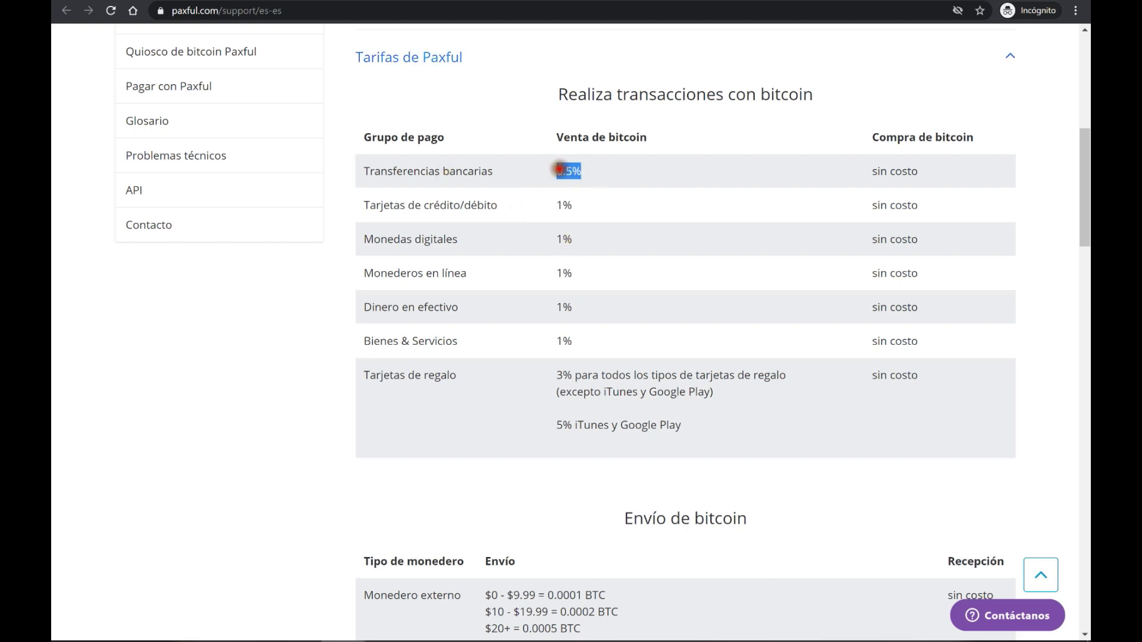
{"action": "left_click_drag", "start_coordinate": [570, 340], "coordinate": [562, 208]}
{"action": "left_click_drag", "start_coordinate": [637, 376], "coordinate": [562, 375]}
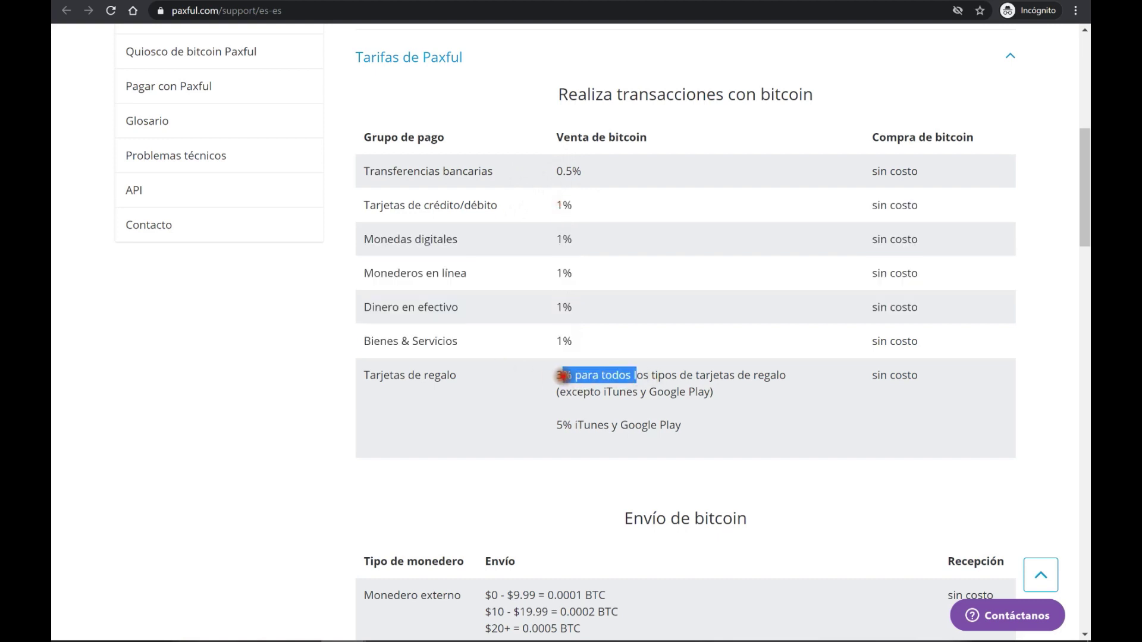
{"action": "left_click_drag", "start_coordinate": [714, 393], "coordinate": [557, 392]}
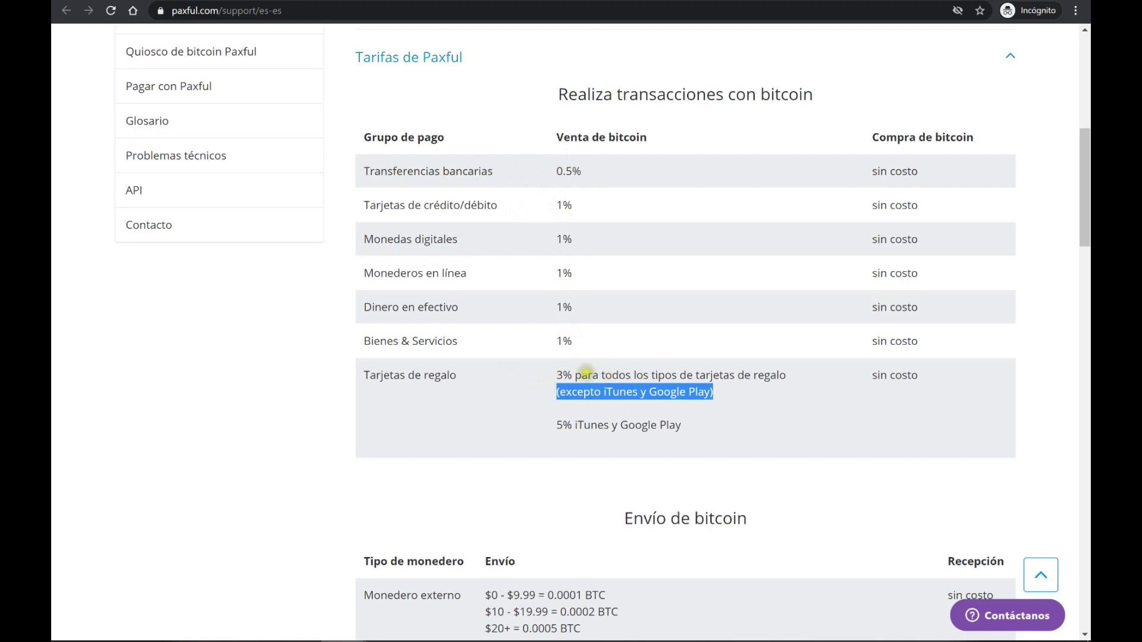
{"action": "left_click_drag", "start_coordinate": [572, 425], "coordinate": [550, 425]}
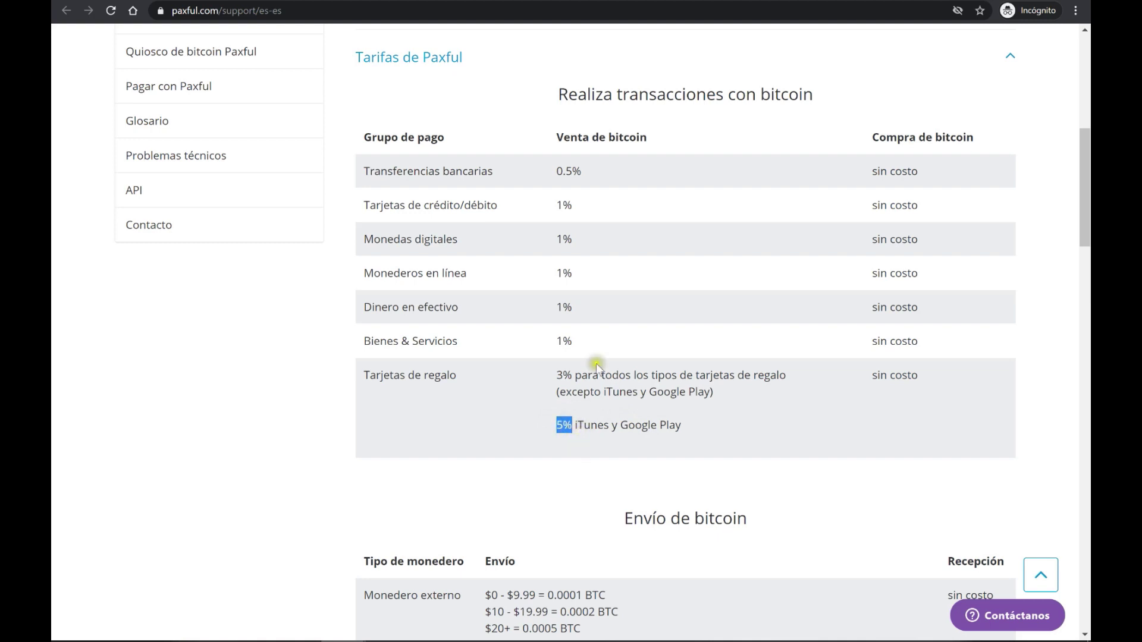
Compare the selling fee for bank transfers with the other payment groups, highlighting the rates in the table
{"action": "left_click_drag", "start_coordinate": [606, 336], "coordinate": [362, 172]}
{"action": "left_click", "coordinate": [629, 226]}
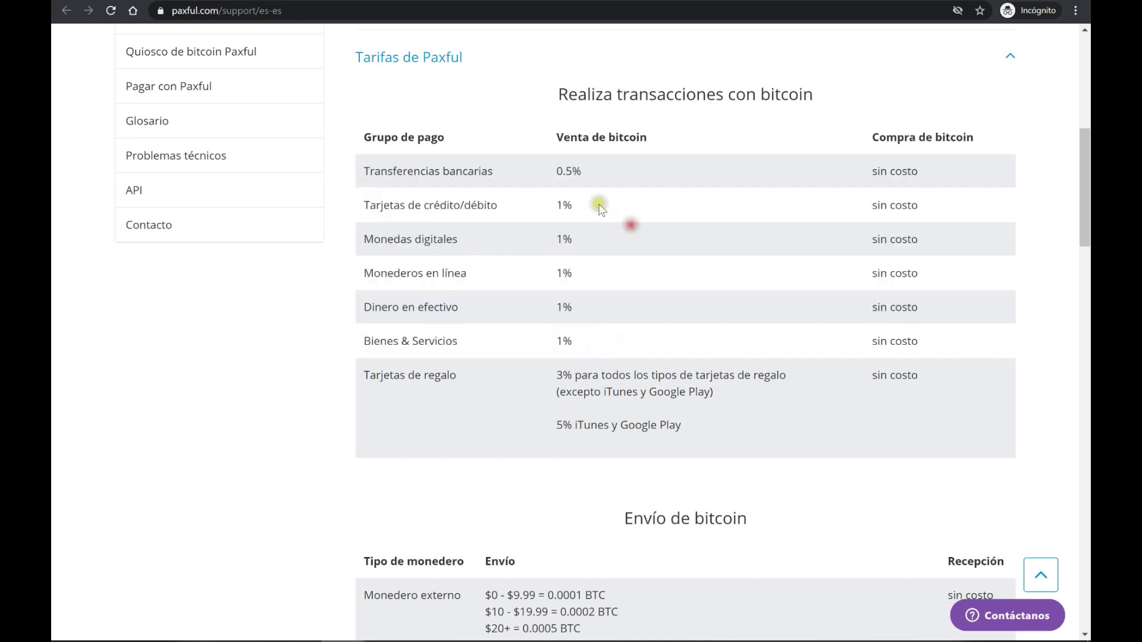
{"action": "left_click_drag", "start_coordinate": [576, 207], "coordinate": [511, 203]}
{"action": "left_click_drag", "start_coordinate": [631, 173], "coordinate": [511, 170]}
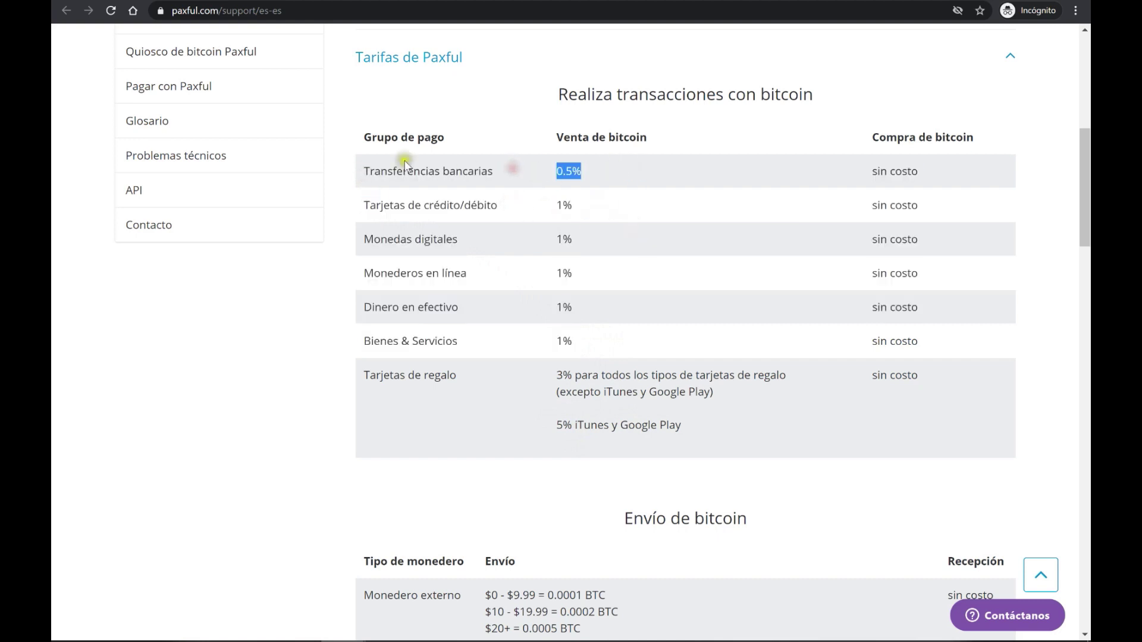
Examine the "Envío de bitcoin" fees for sending to external and internal wallets
{"action": "scroll", "coordinate": [582, 244], "scroll_direction": "down", "scroll_amount": 4}
{"action": "scroll", "coordinate": [961, 355], "scroll_direction": "up", "scroll_amount": 1}
{"action": "scroll", "coordinate": [517, 301], "scroll_direction": "down", "scroll_amount": 5}
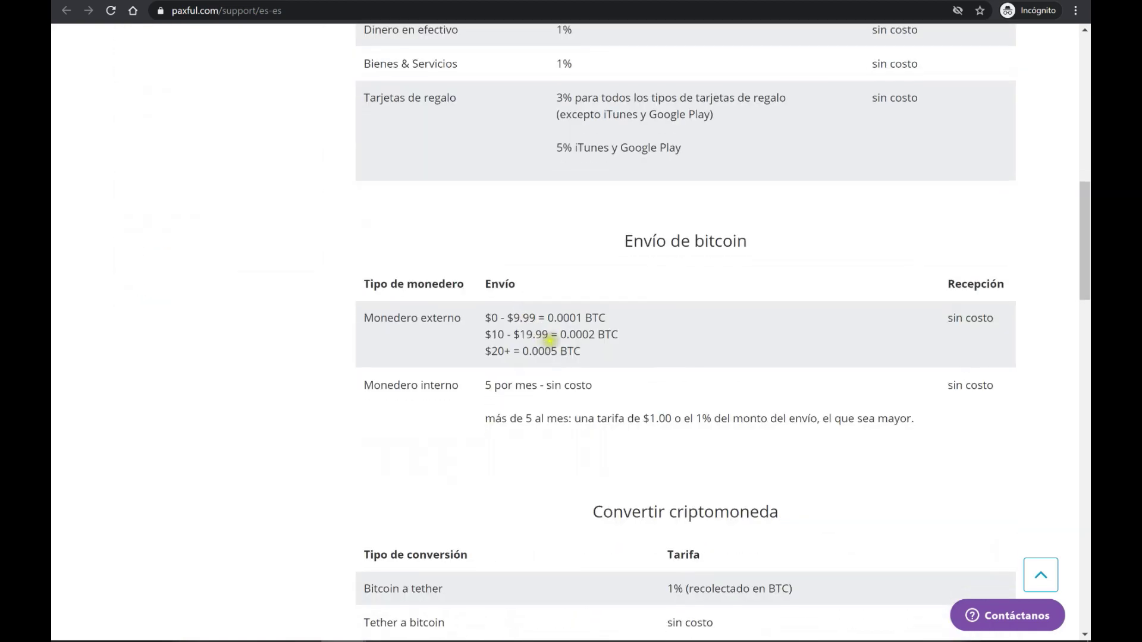
Examine the "Convertir criptomoneda" fees, highlighting the word "tether", and read the notes on buying and selling bitcoin below them
{"action": "scroll", "coordinate": [553, 338], "scroll_direction": "down", "scroll_amount": 5}
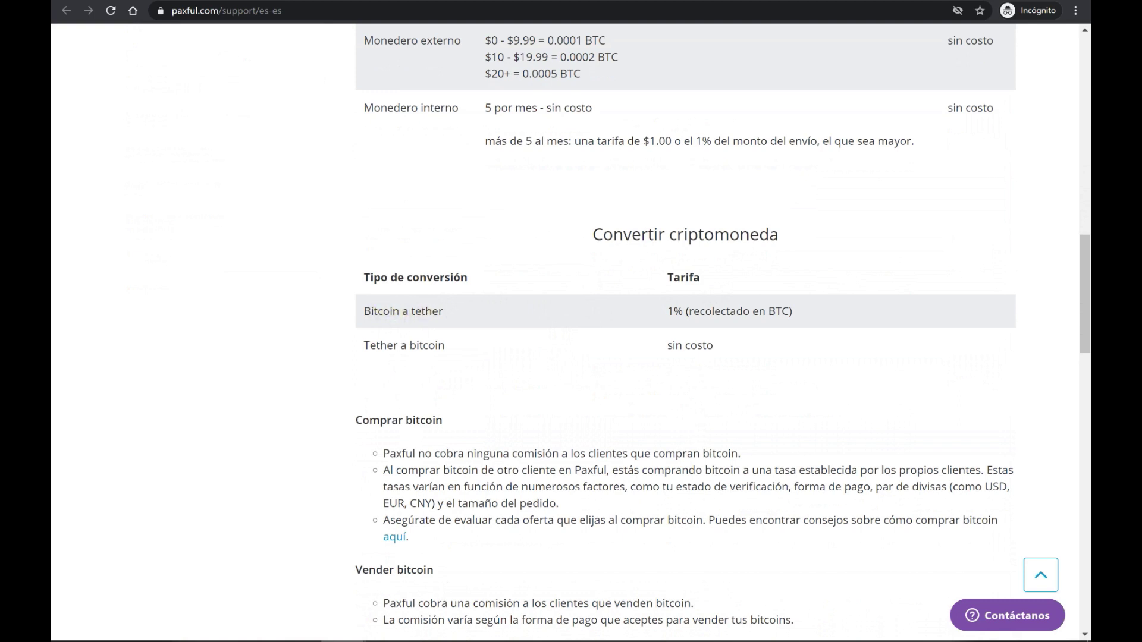
{"action": "double_click", "coordinate": [421, 311]}
{"action": "right_click", "coordinate": [575, 315]}
{"action": "scroll", "coordinate": [654, 361], "scroll_direction": "up", "scroll_amount": 3}
{"action": "scroll", "coordinate": [656, 364], "scroll_direction": "down", "scroll_amount": 6}
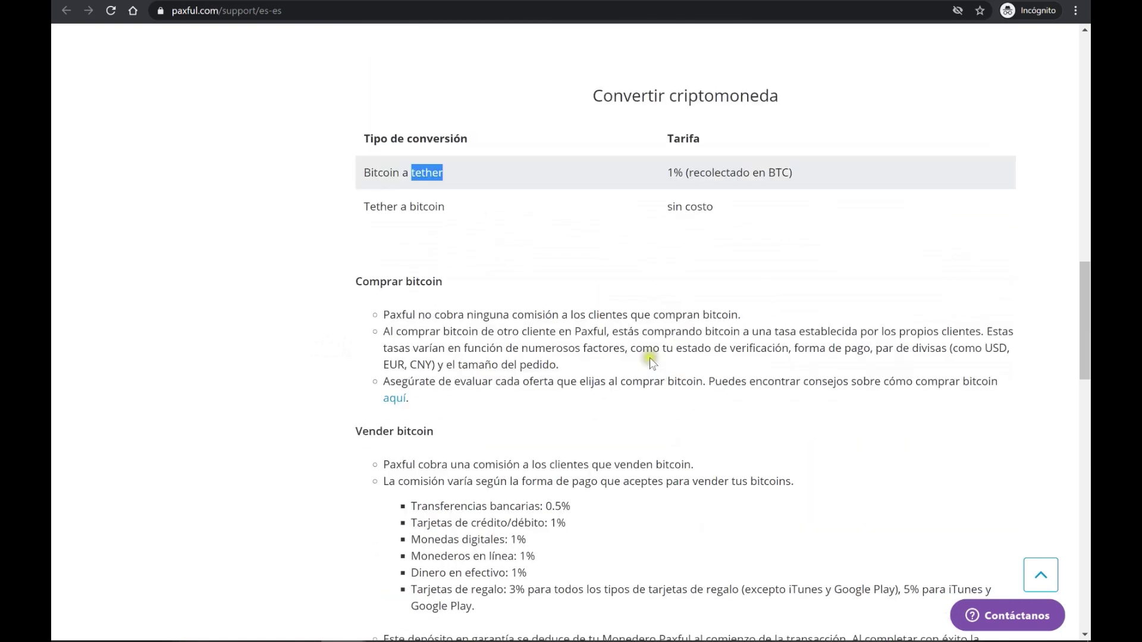
{"action": "scroll", "coordinate": [656, 362], "scroll_direction": "down", "scroll_amount": 3}
{"action": "scroll", "coordinate": [653, 362], "scroll_direction": "up", "scroll_amount": 5}
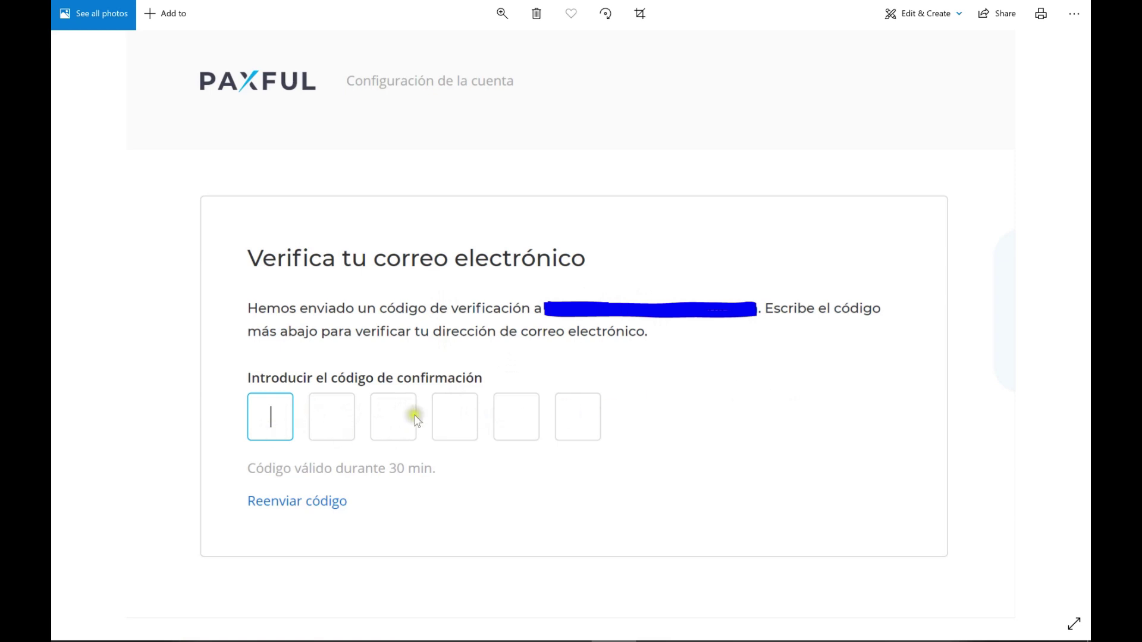
Go through the account setup screenshots in Photos, covering the e-mail verification code, the gift card notice and the classic control panel
{"action": "key", "text": "Right"}
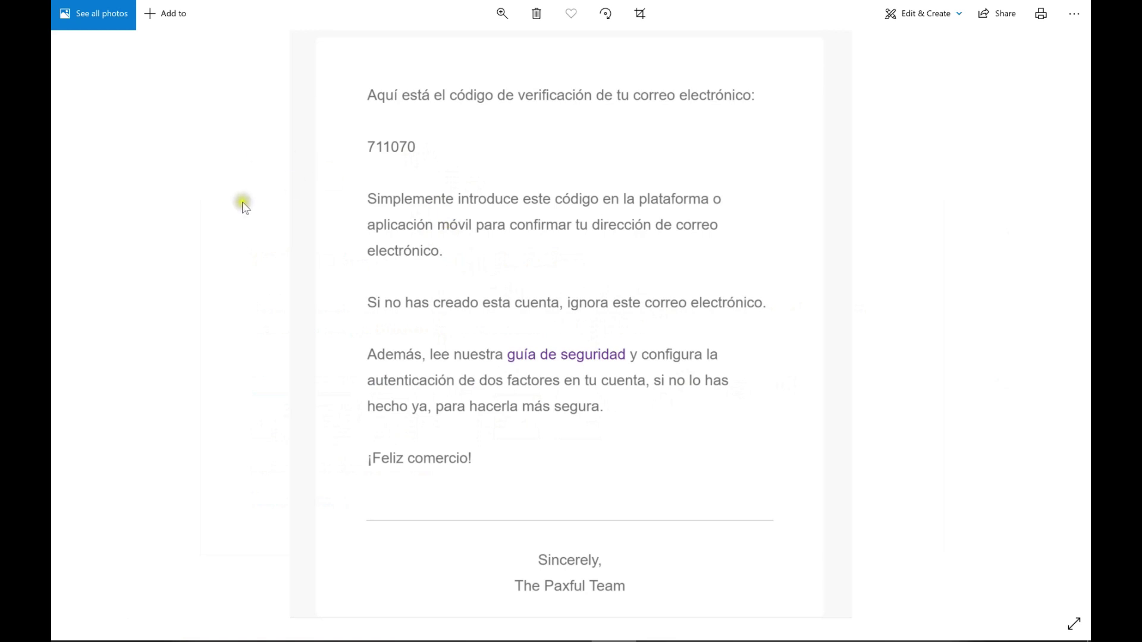
{"action": "key", "text": "Left"}
{"action": "key", "text": "Left"}
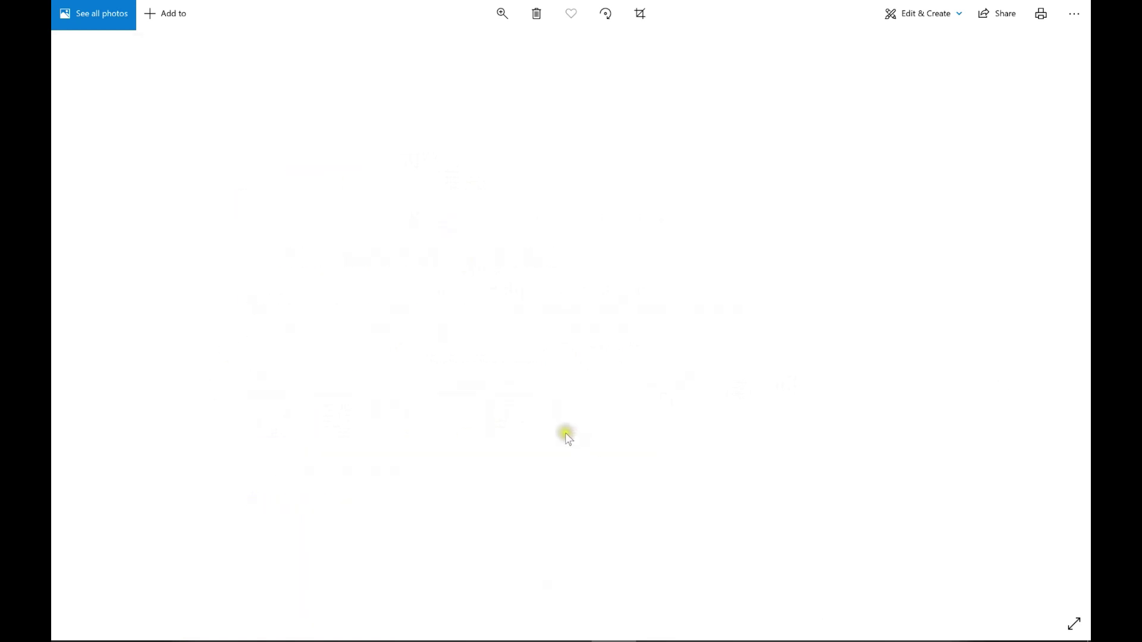
{"action": "key", "text": "Left"}
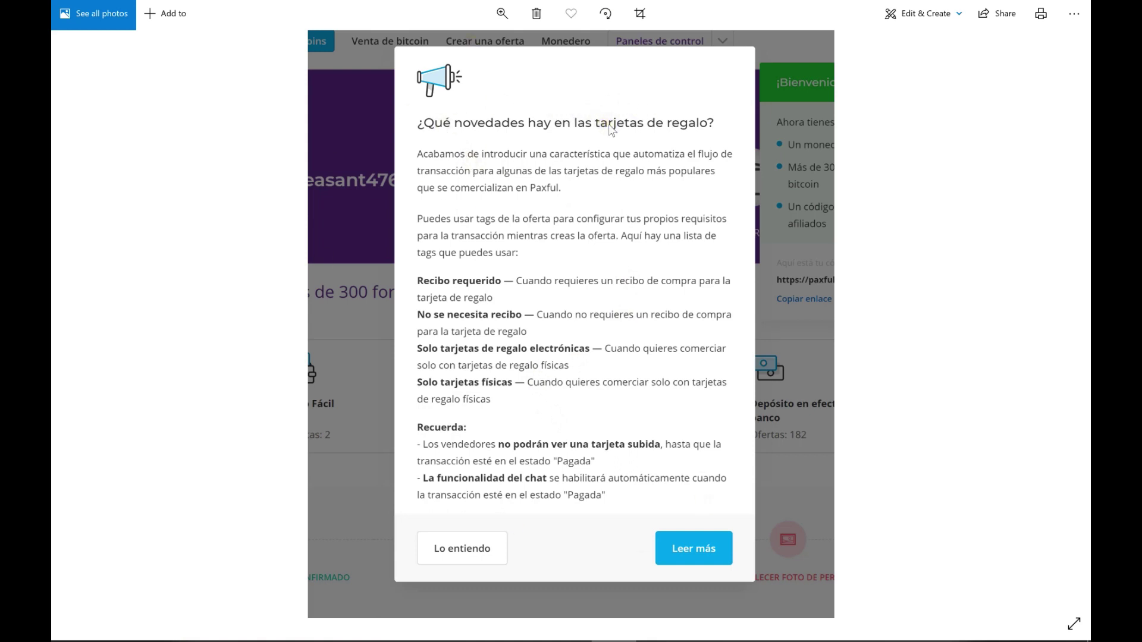
{"action": "left_click", "coordinate": [532, 338]}
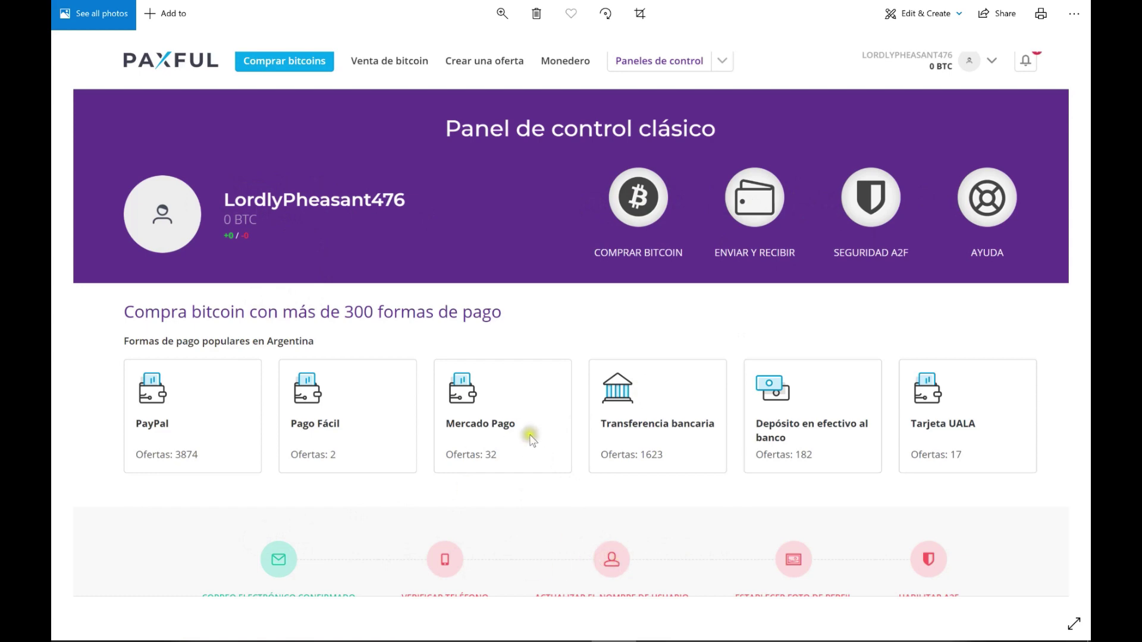
Go through the screenshots of the account level, the "Verifícame" option, the phone verification notice and the "Configuración de la cuenta" page
{"action": "key", "text": "Right"}
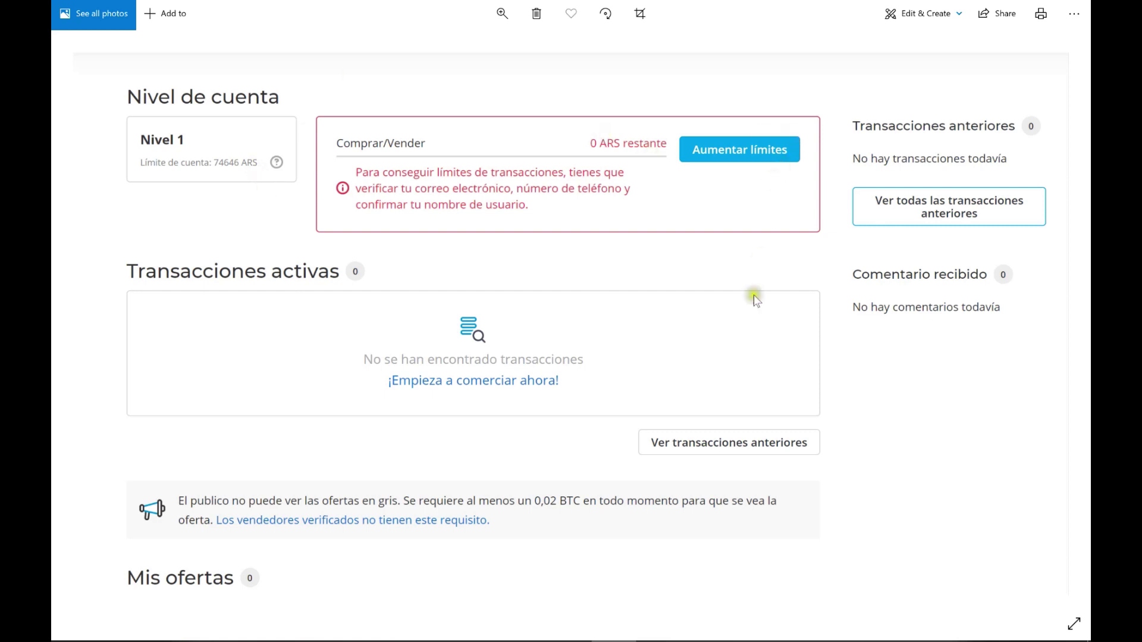
{"action": "key", "text": "Right"}
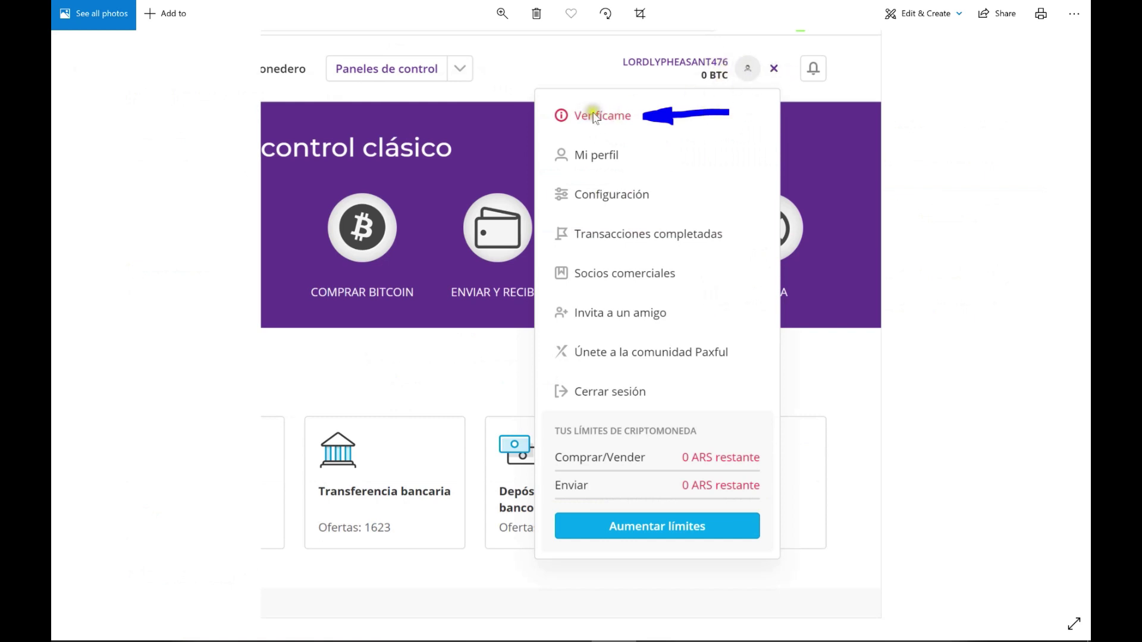
{"action": "key", "text": "Right"}
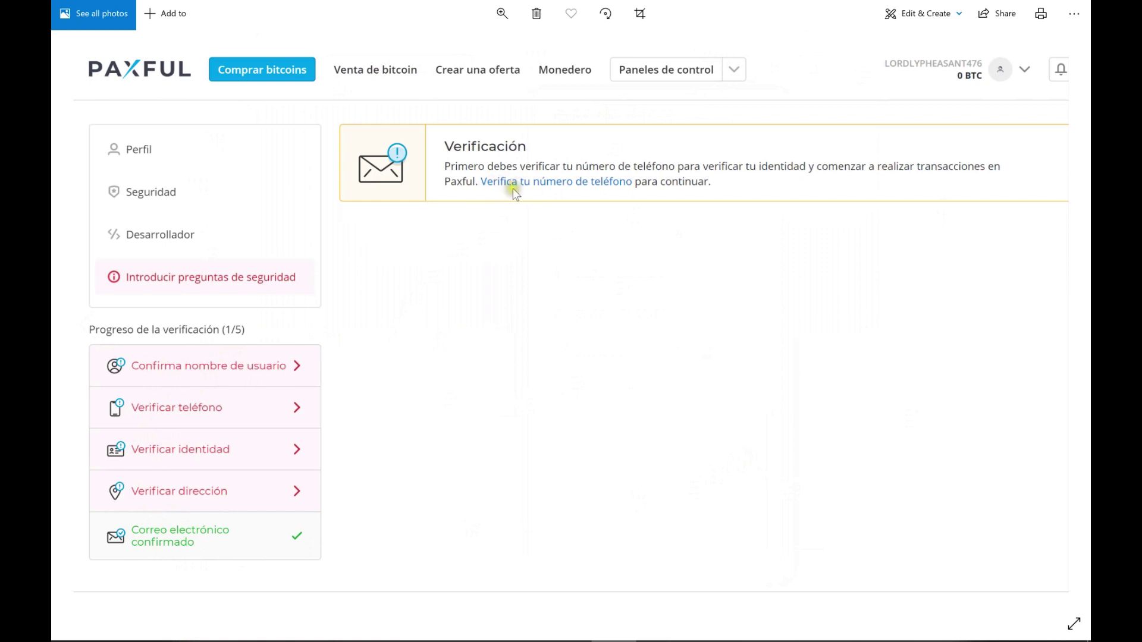
{"action": "key", "text": "Right"}
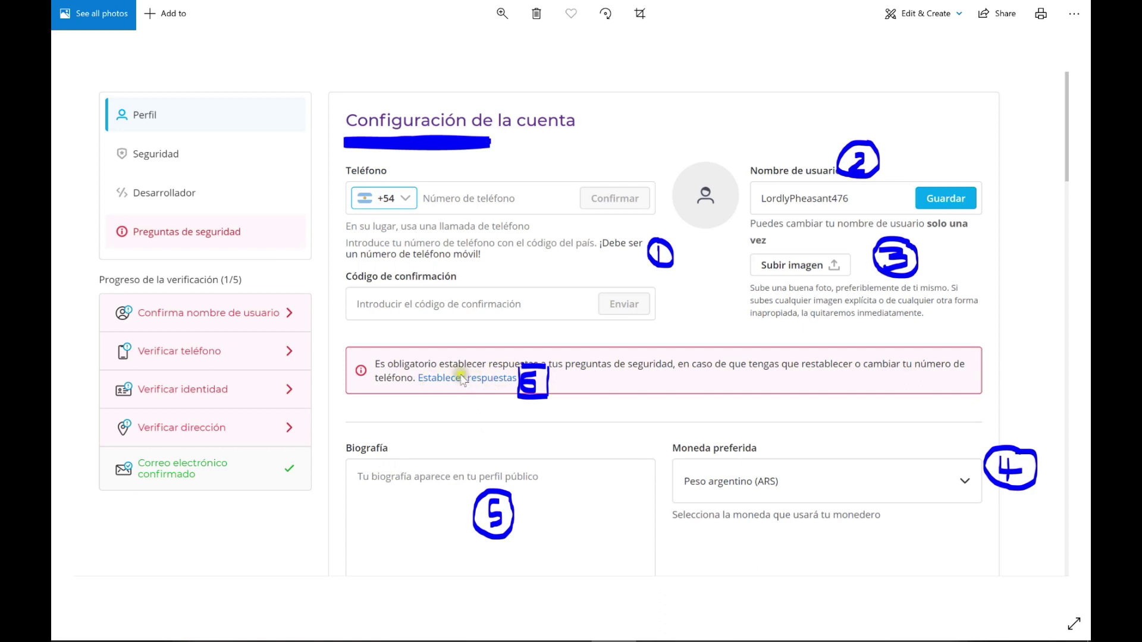
Examine the "Establecer respuestas" security question form and the "Configuraciones para el A2F" security page in the screenshots
{"action": "key", "text": "Right"}
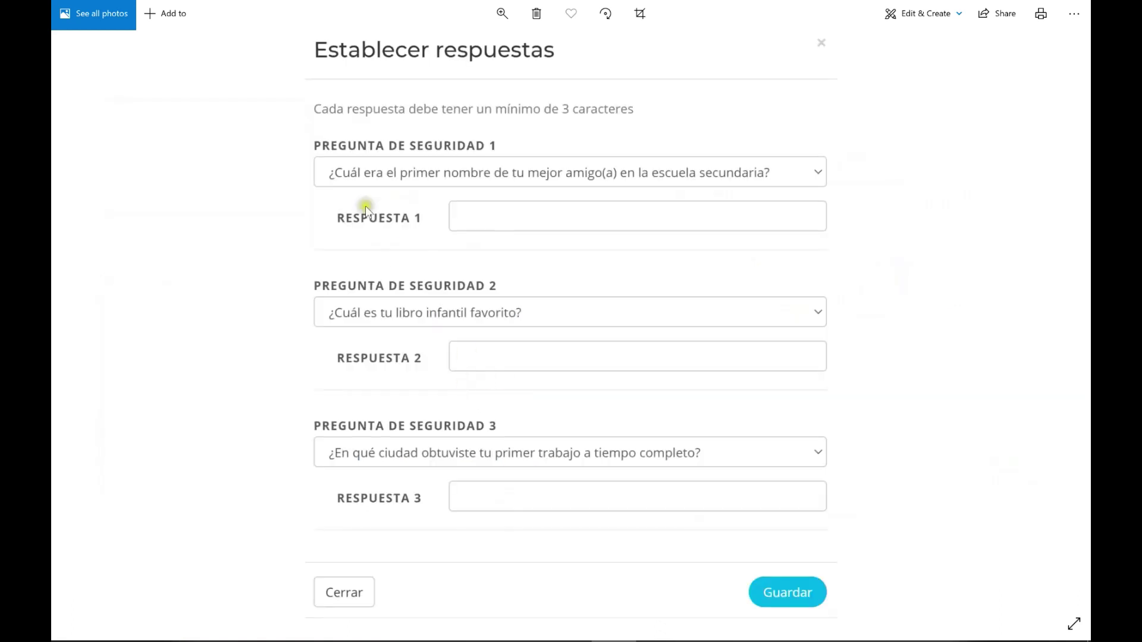
{"action": "key", "text": "Left"}
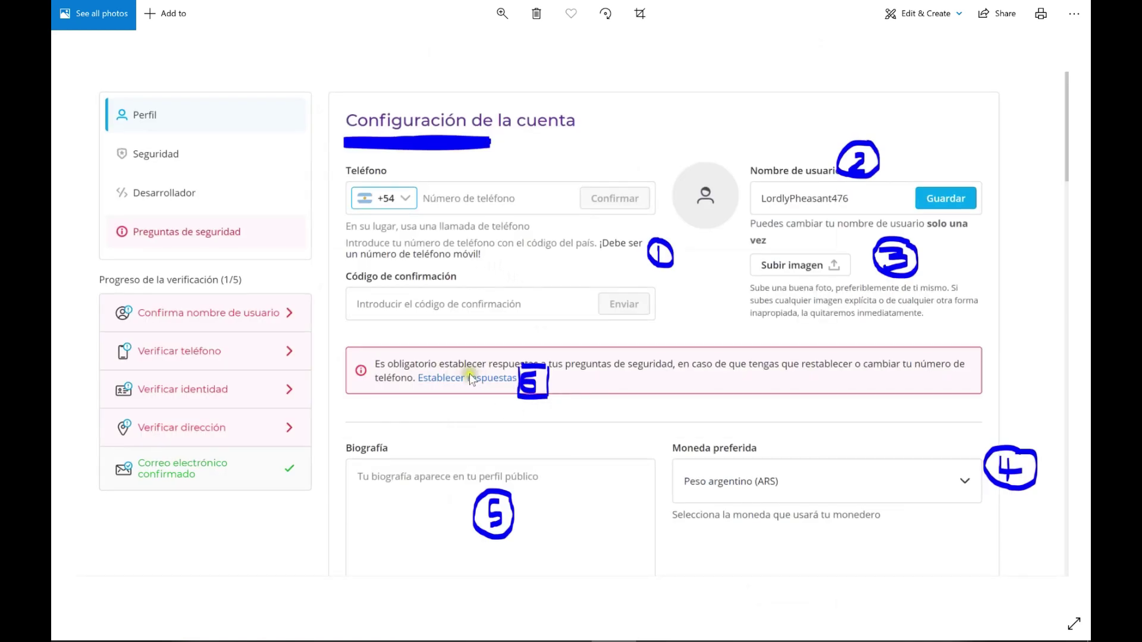
{"action": "key", "text": "Right"}
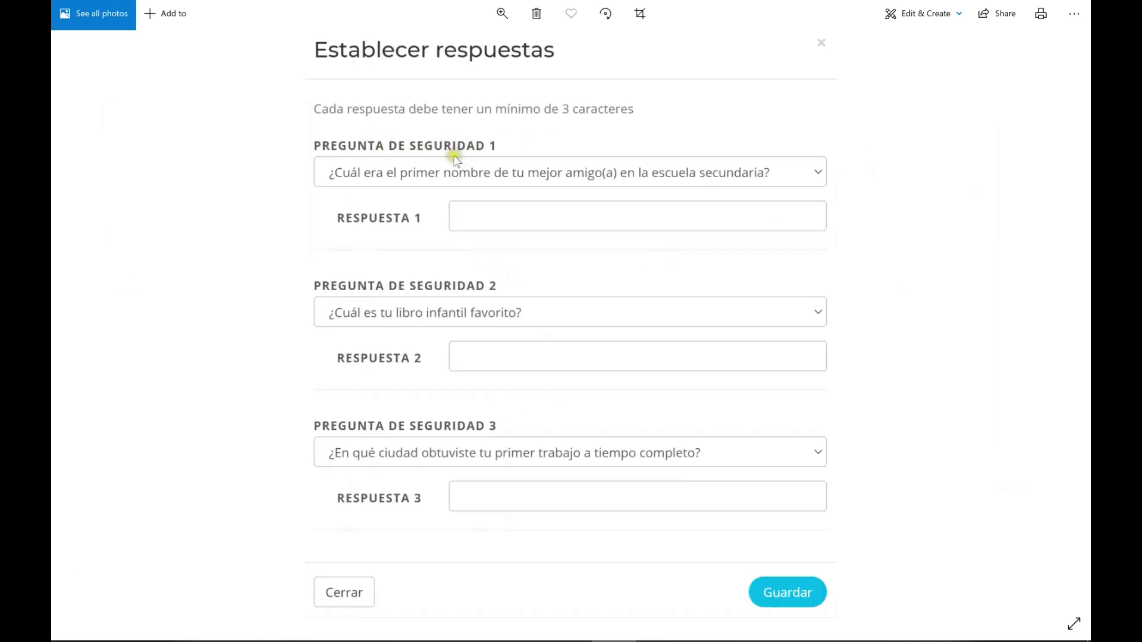
{"action": "key", "text": "Right"}
{"action": "key", "text": "Right"}
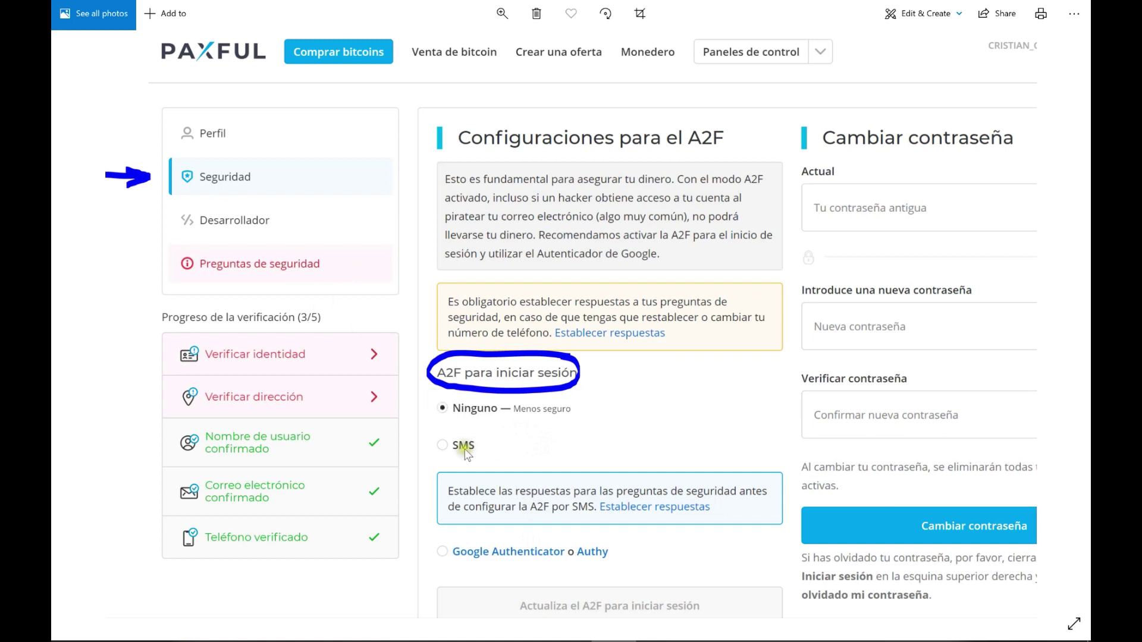
Examine the wallet screenshot and the "Verificación de identidad" requirements, pointing out the verification start option and the accepted photo ID types
{"action": "key", "text": "Right"}
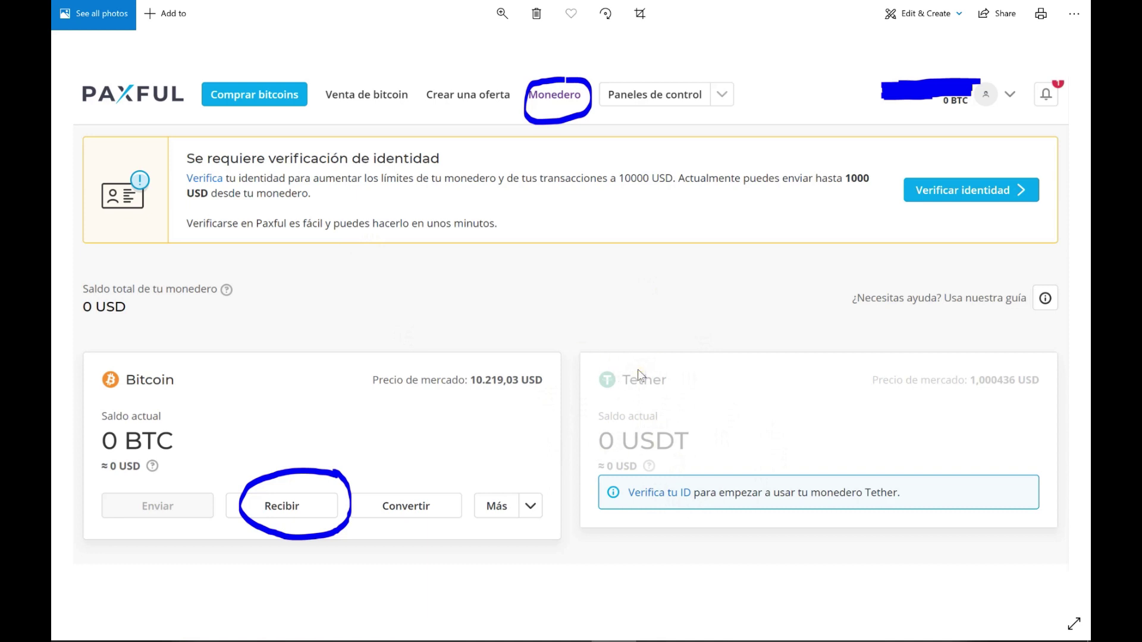
{"action": "key", "text": "Right"}
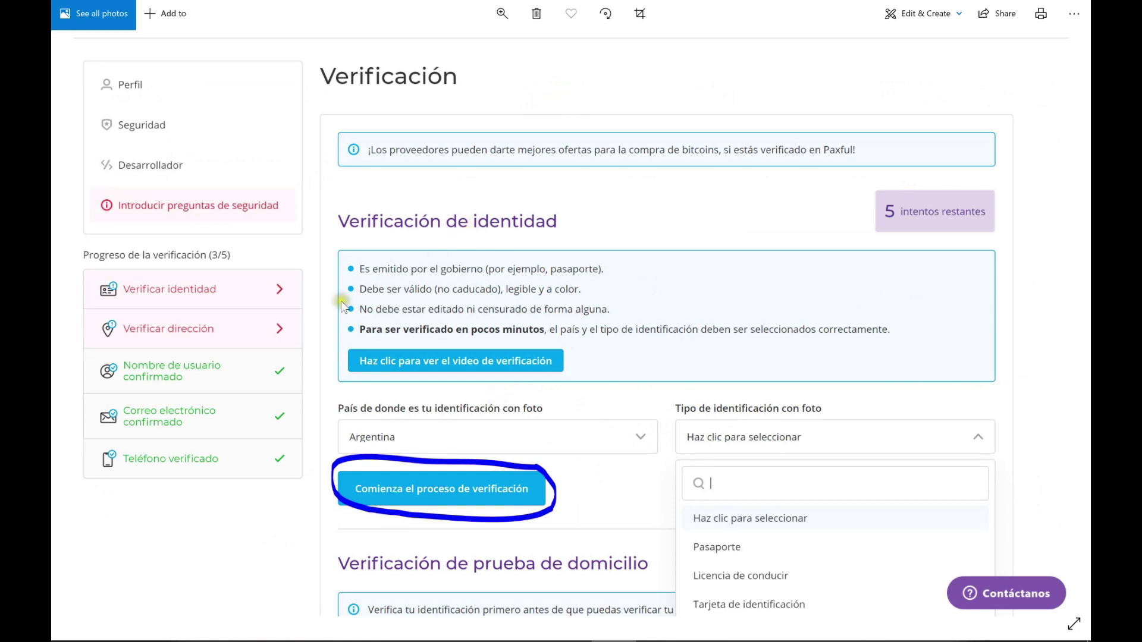
{"action": "key", "text": "Left"}
{"action": "key", "text": "Right"}
{"action": "left_click", "coordinate": [429, 492]}
{"action": "left_click", "coordinate": [747, 554]}
{"action": "left_click", "coordinate": [695, 551]}
{"action": "left_click", "coordinate": [735, 611]}
{"action": "left_click", "coordinate": [700, 472]}
Go through the identity verification screenshots covering the front and back DNI uploads, the facial check and the resulting verification notices
{"action": "key", "text": "Right"}
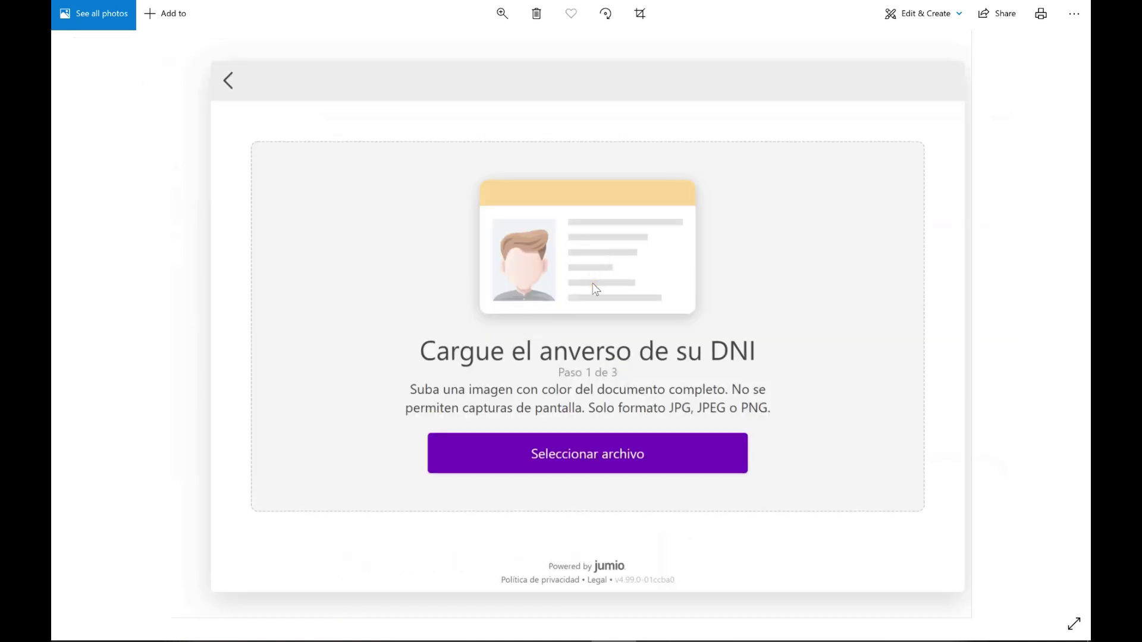
{"action": "key", "text": "Right"}
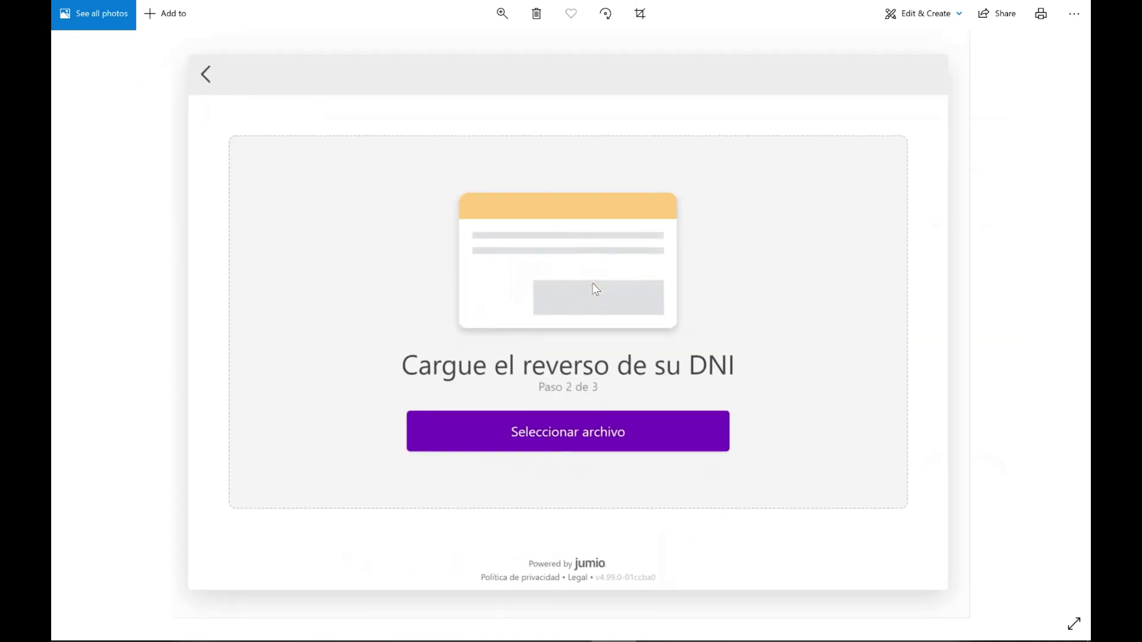
{"action": "key", "text": "Right"}
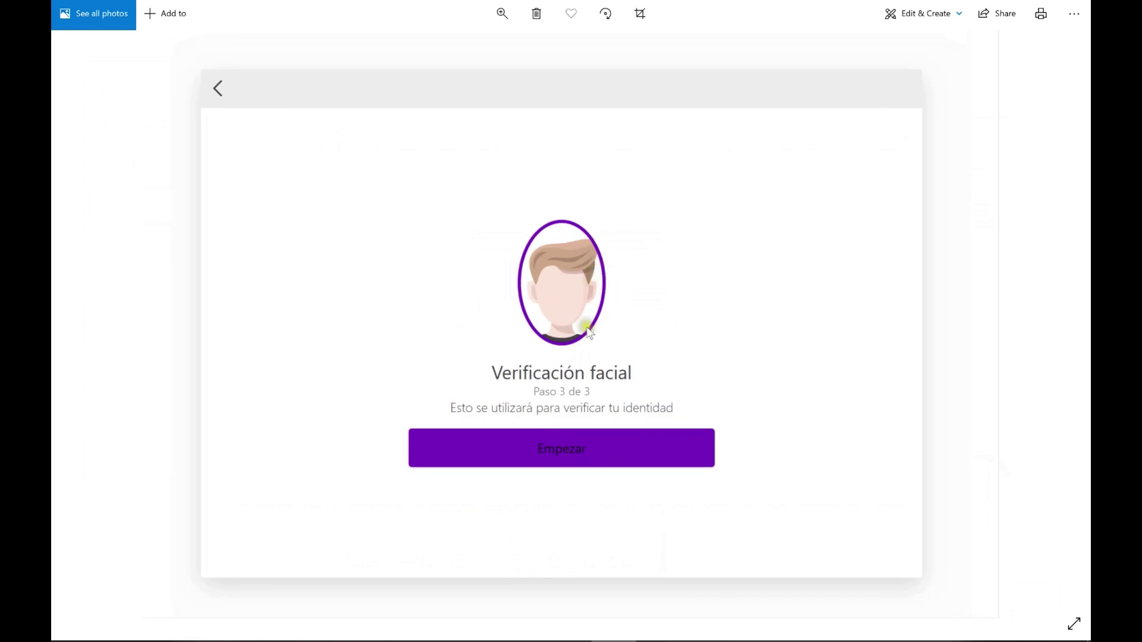
{"action": "key", "text": "Right"}
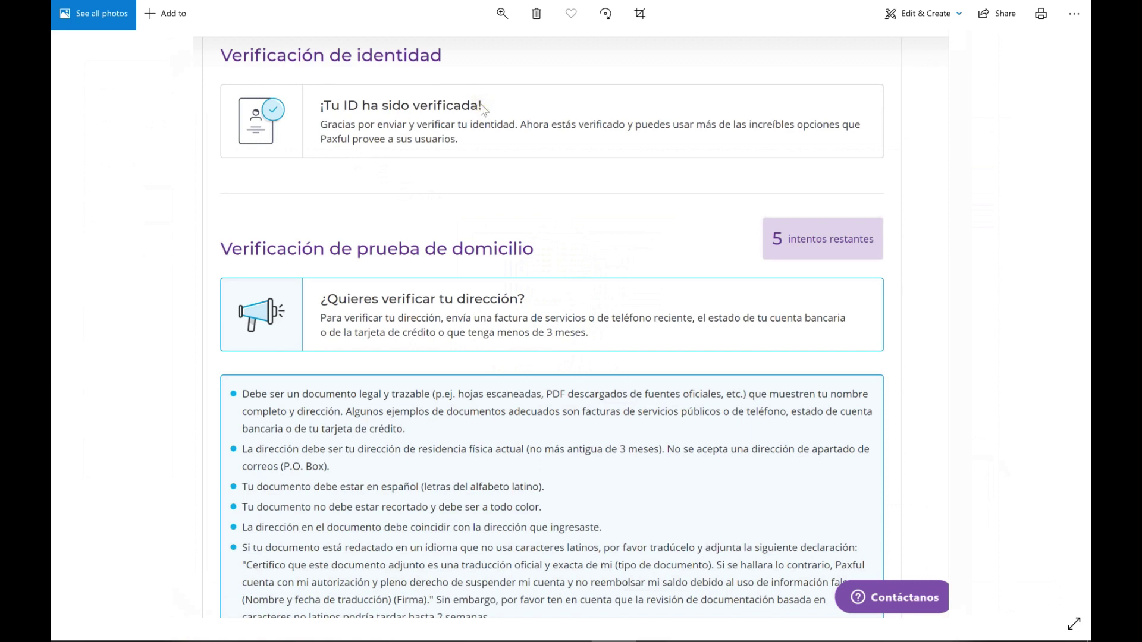
{"action": "key", "text": "Right"}
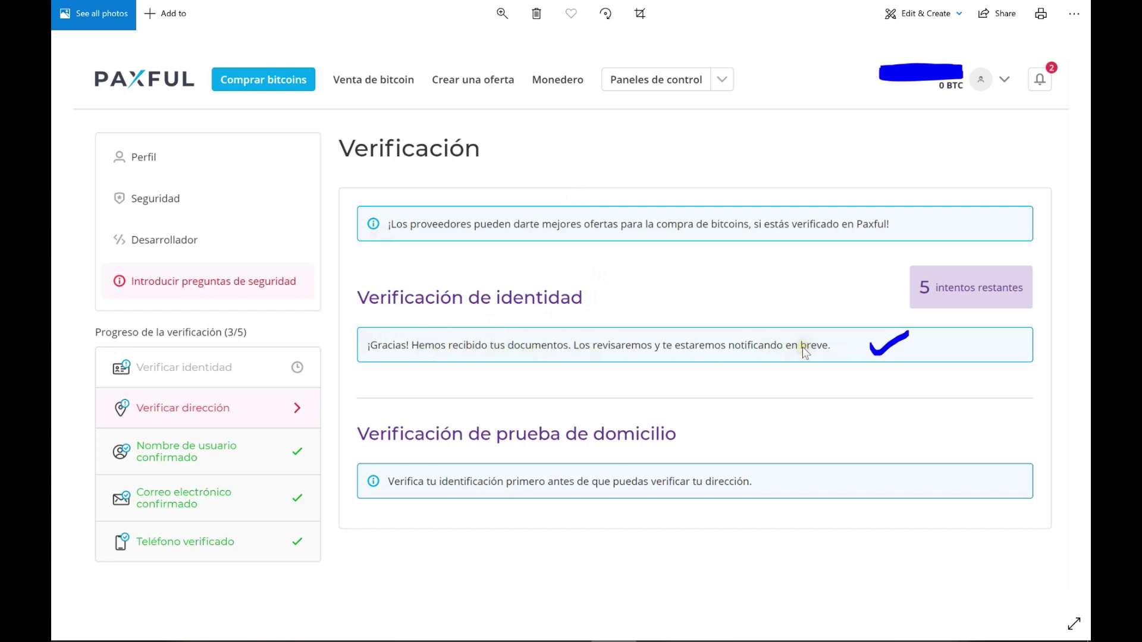
Compare the screenshots of the document review notice, the "Verificación de prueba de domicilio" requirements and the address form
{"action": "key", "text": "Right"}
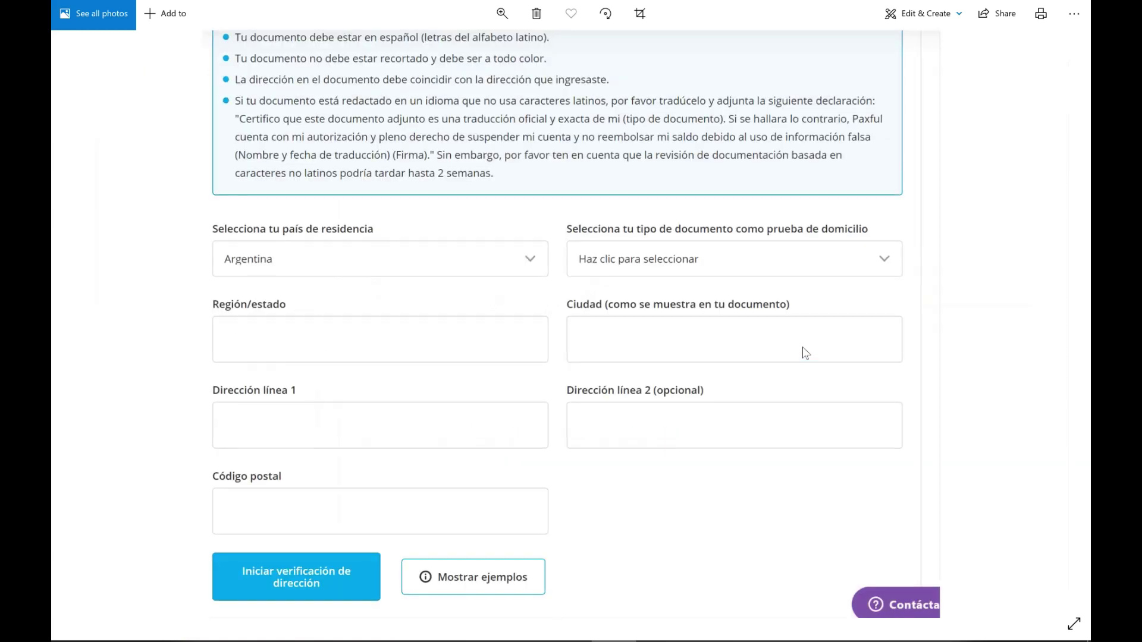
{"action": "key", "text": "Left"}
{"action": "key", "text": "Left"}
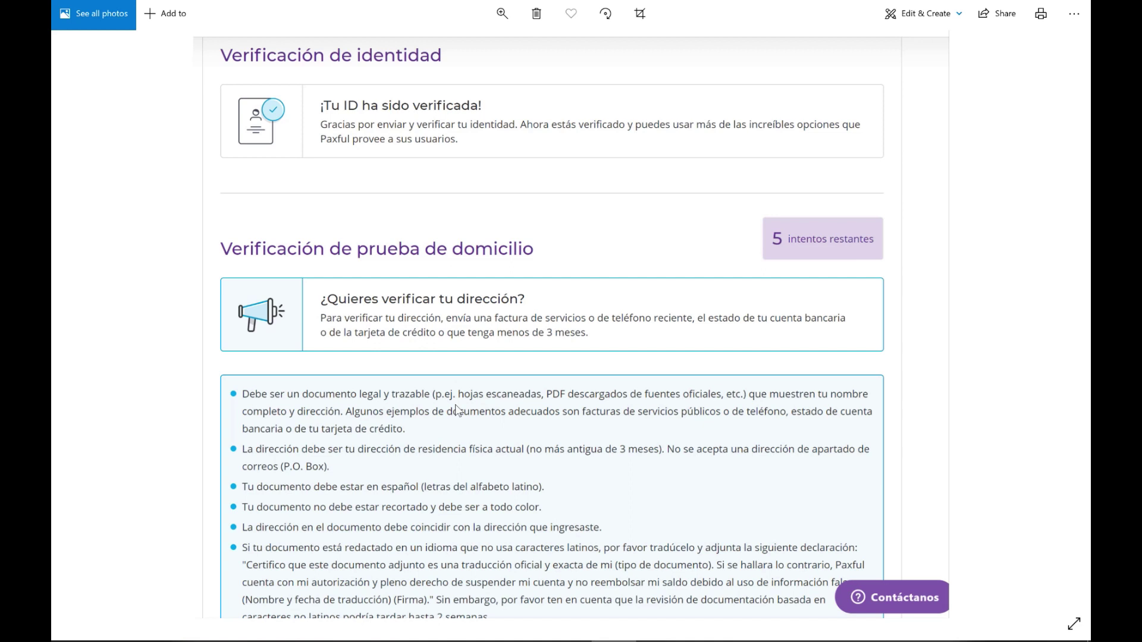
{"action": "key", "text": "Right"}
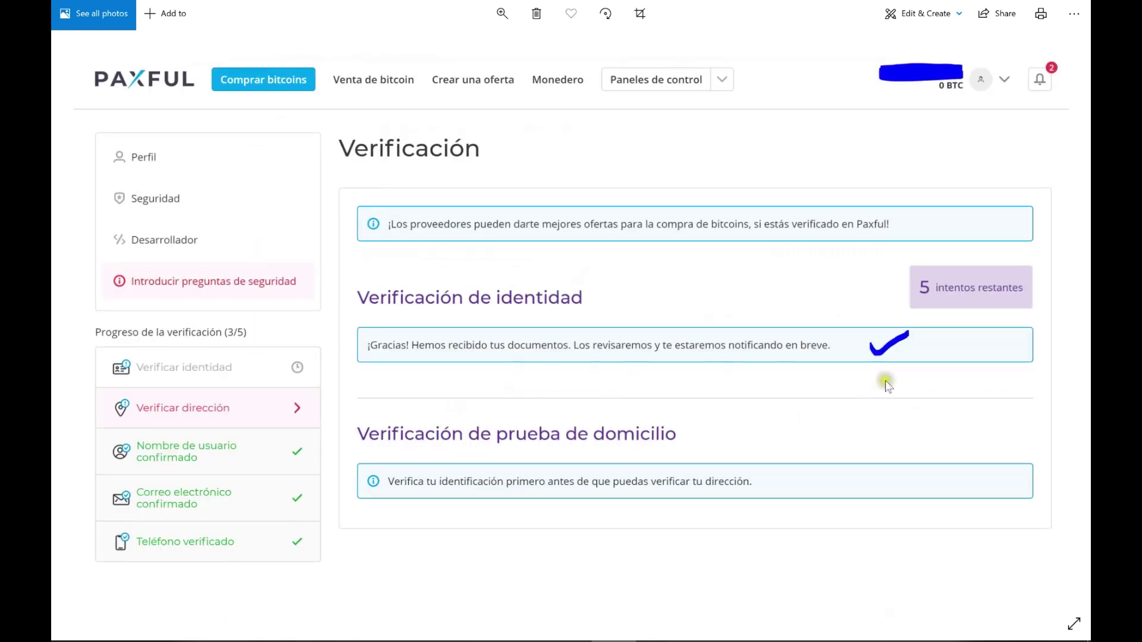
{"action": "key", "text": "Left"}
{"action": "key", "text": "Right"}
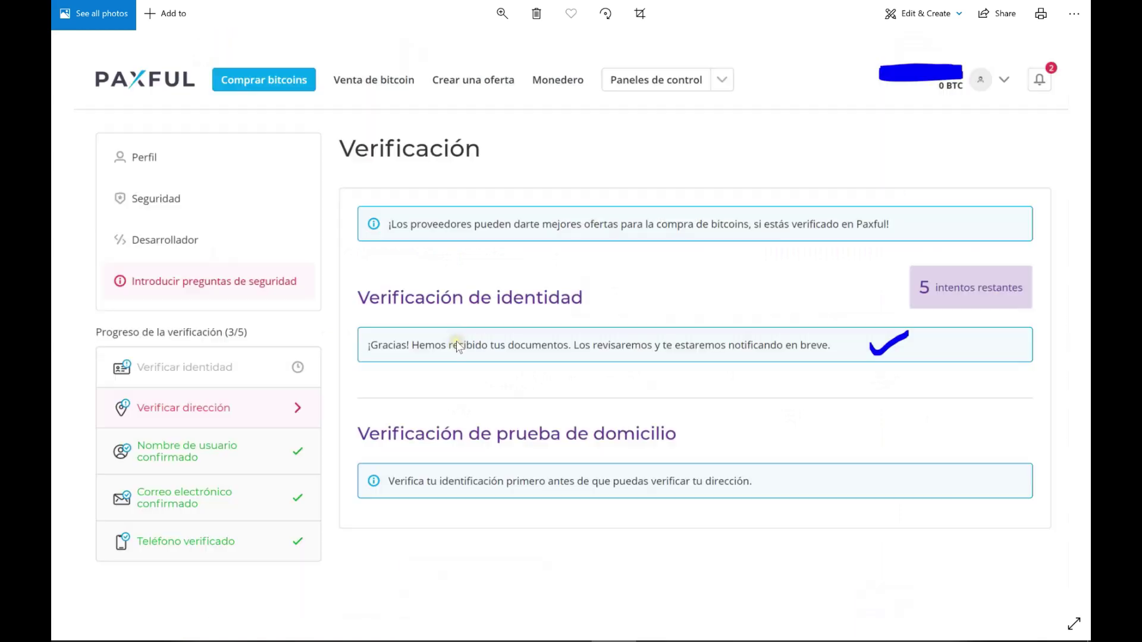
{"action": "key", "text": "Left"}
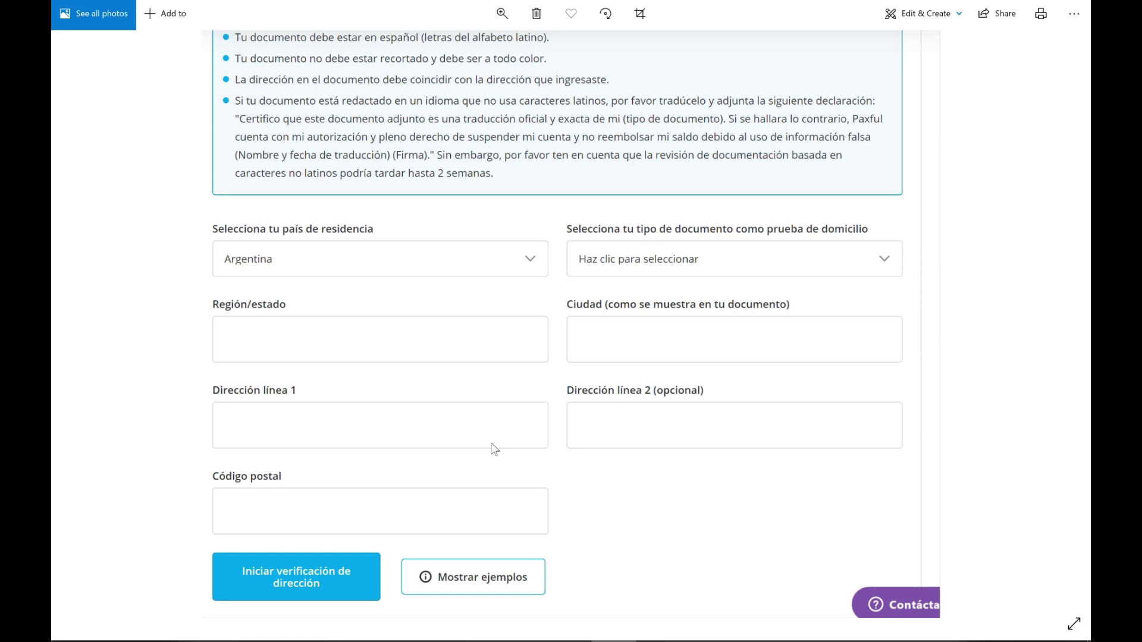
Switch to the Paxful "Compra bitcoin (BTC)" page in Chrome and reload it through "Comprar bitcoins" to show the current offers
{"action": "mouse_move", "coordinate": [341, 640]}
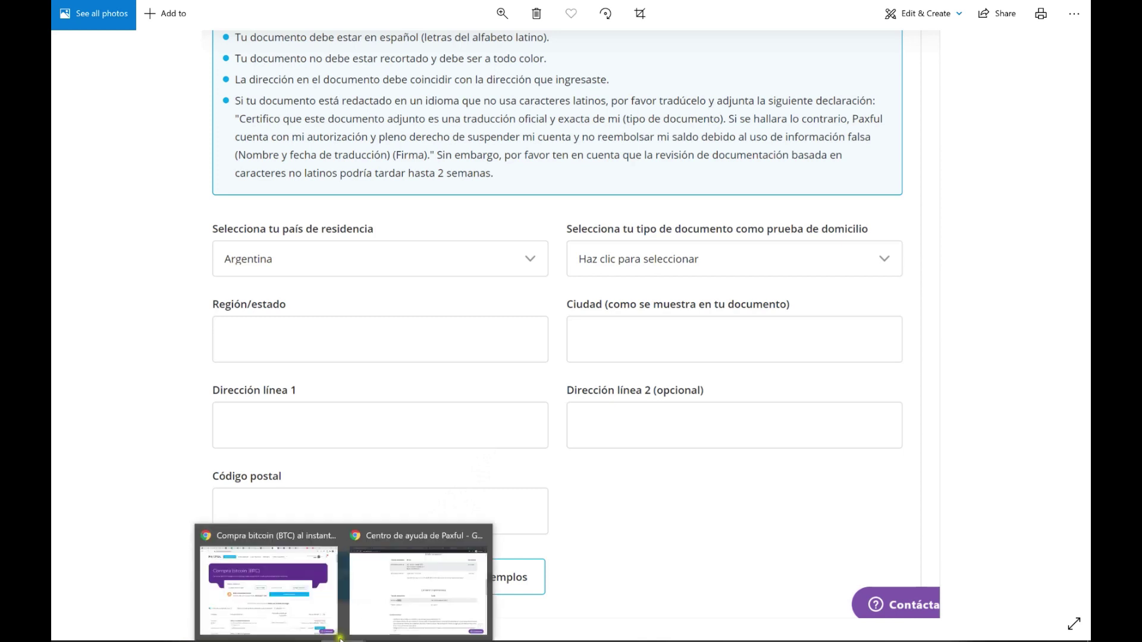
{"action": "left_click", "coordinate": [311, 584]}
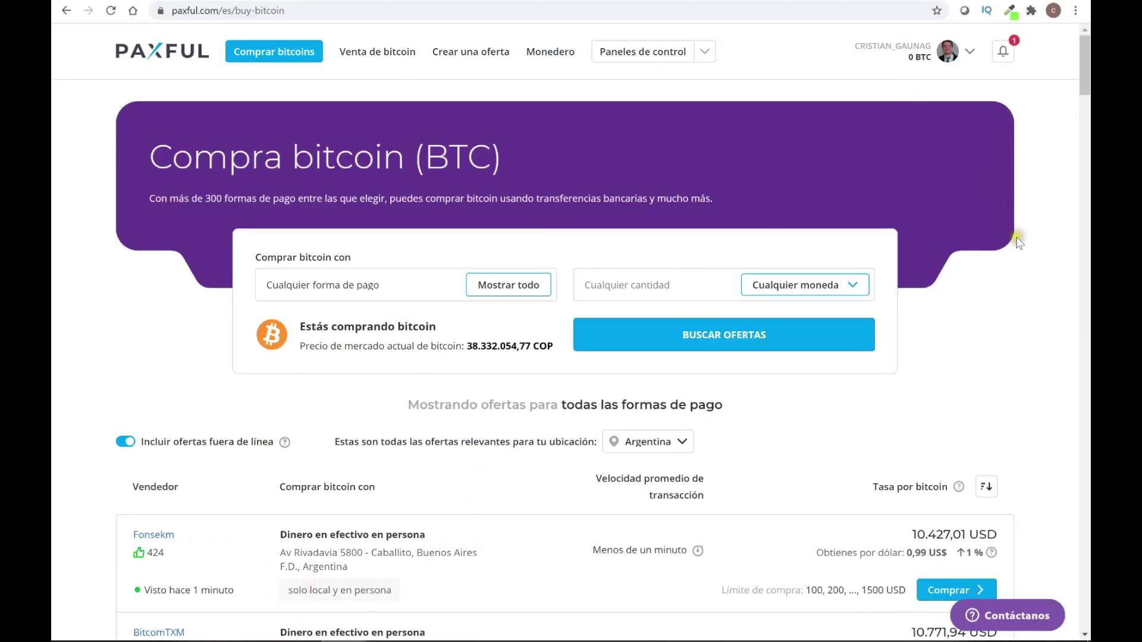
{"action": "scroll", "coordinate": [1019, 258], "scroll_direction": "down", "scroll_amount": 2}
{"action": "scroll", "coordinate": [278, 85], "scroll_direction": "up", "scroll_amount": 1}
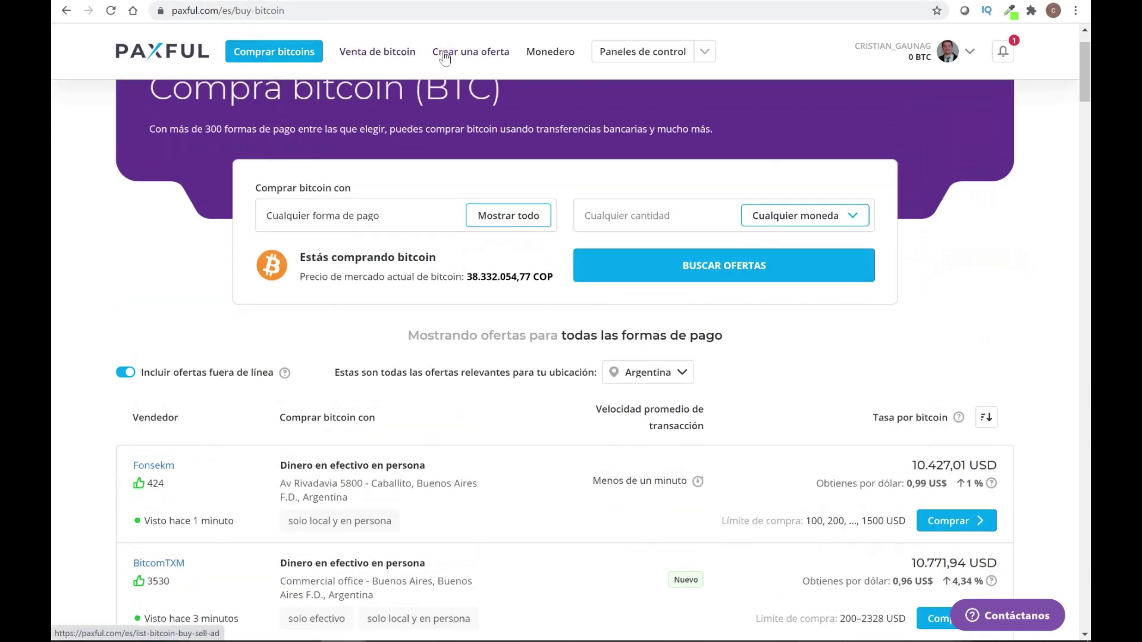
{"action": "scroll", "coordinate": [481, 57], "scroll_direction": "down", "scroll_amount": 2}
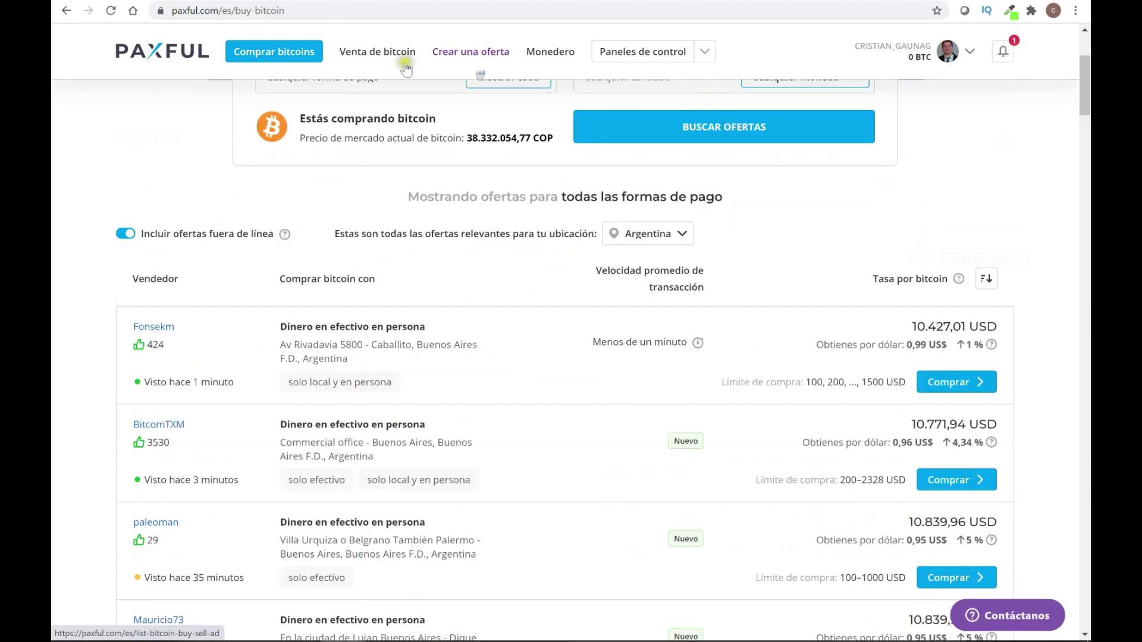
{"action": "left_click", "coordinate": [275, 58]}
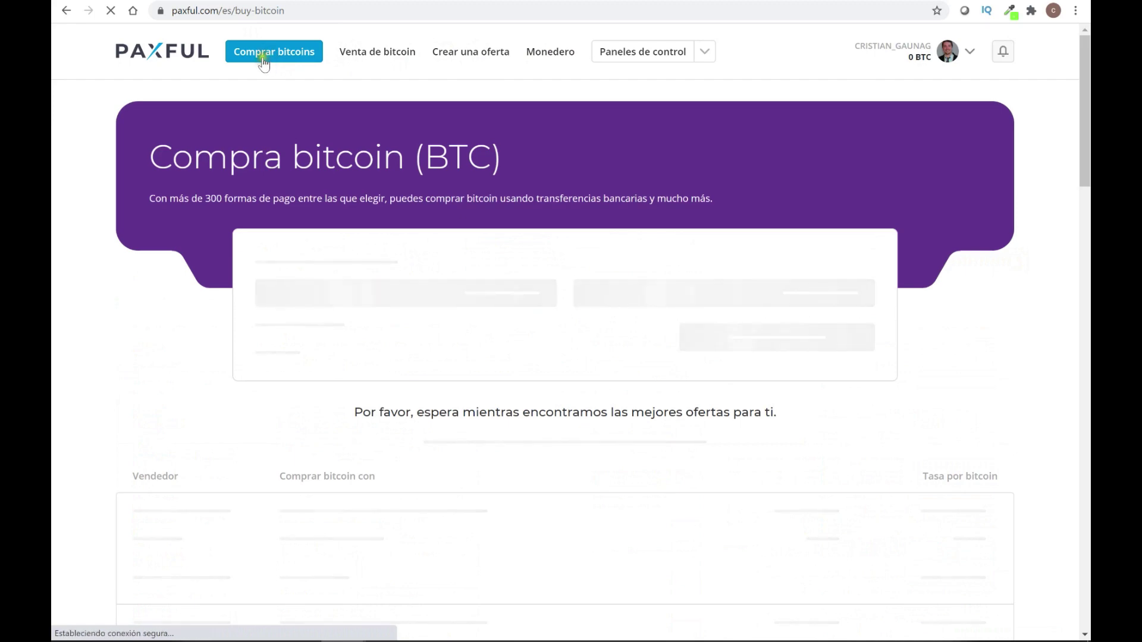
{"action": "scroll", "coordinate": [861, 324], "scroll_direction": "down", "scroll_amount": 3}
{"action": "scroll", "coordinate": [861, 324], "scroll_direction": "down", "scroll_amount": 2}
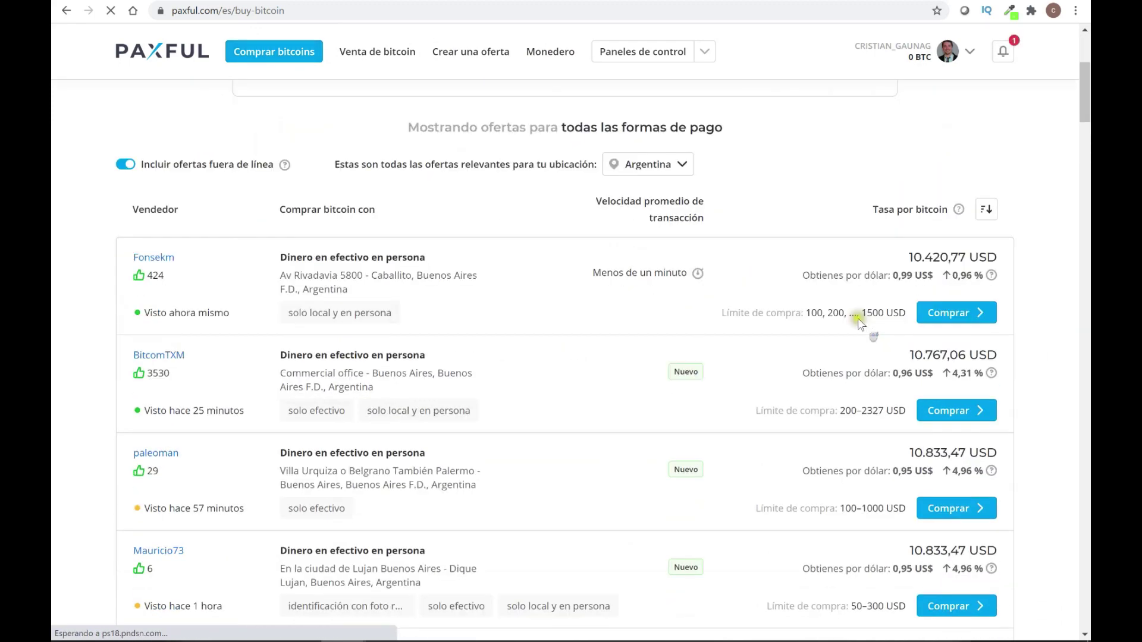
Look through the countries available for the offer location, then close the list without choosing another one
{"action": "left_click", "coordinate": [665, 169]}
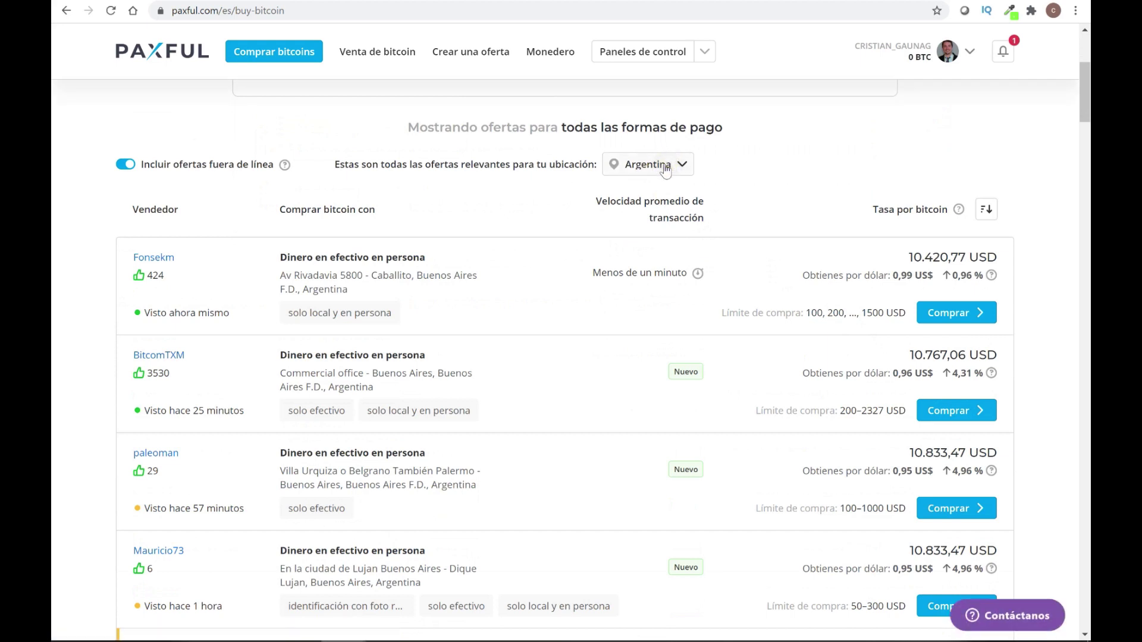
{"action": "scroll", "coordinate": [619, 390], "scroll_direction": "down", "scroll_amount": 2}
{"action": "scroll", "coordinate": [619, 397], "scroll_direction": "down", "scroll_amount": 3}
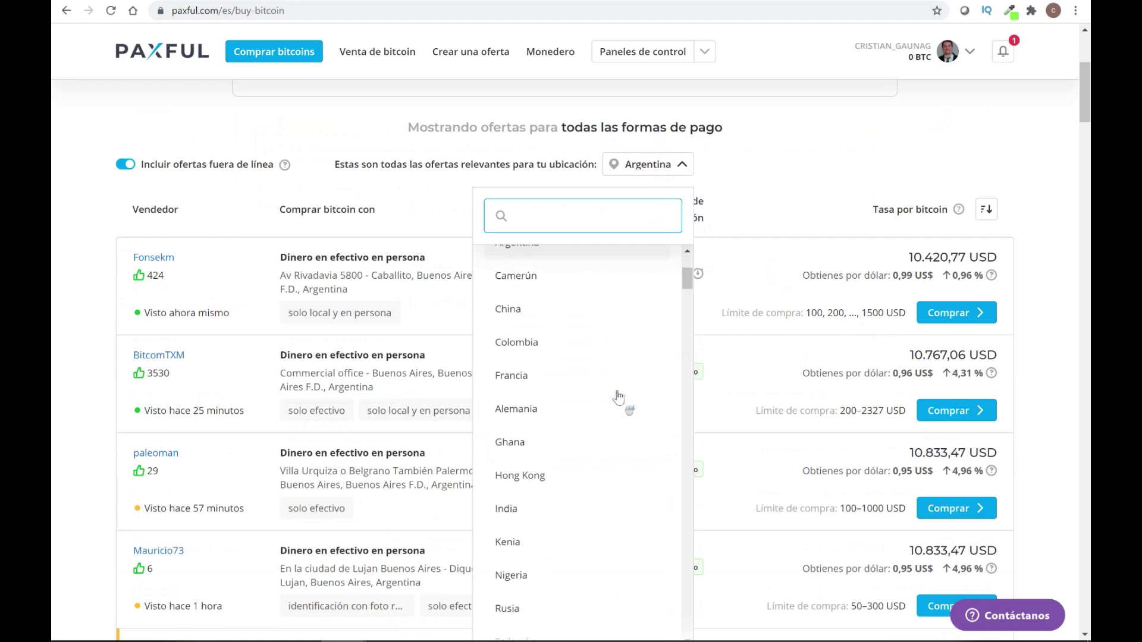
{"action": "left_click", "coordinate": [782, 173]}
Examine the bitcoin purchase offers for Argentina, including the cash-in-person, Uphold and Skrill sellers
{"action": "scroll", "coordinate": [684, 228], "scroll_direction": "up", "scroll_amount": 5}
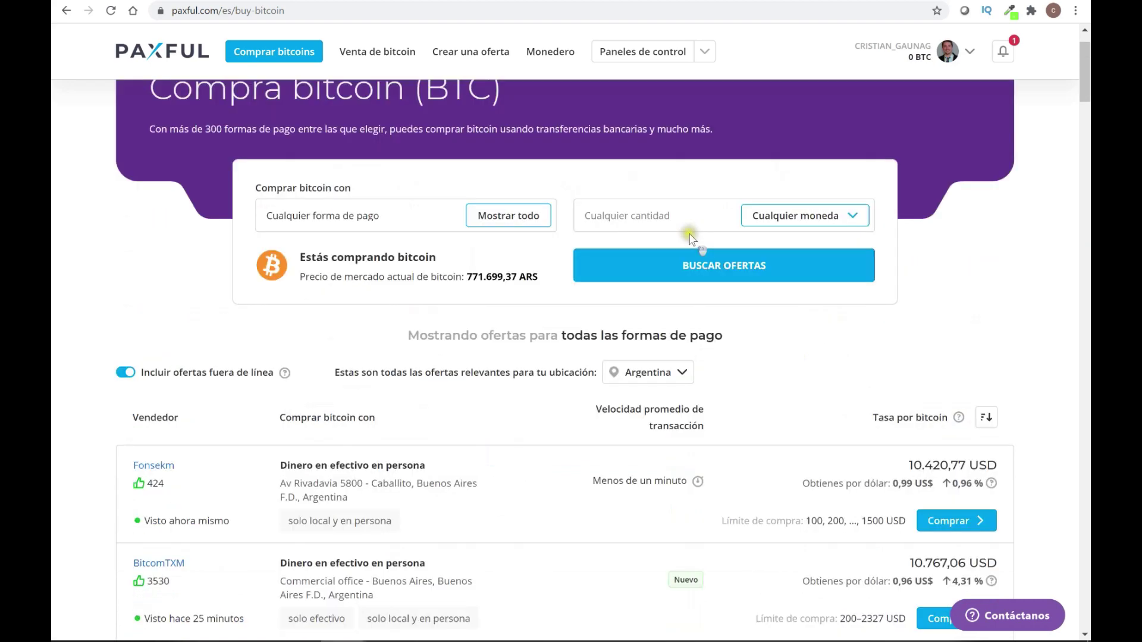
{"action": "scroll", "coordinate": [584, 431], "scroll_direction": "down", "scroll_amount": 3}
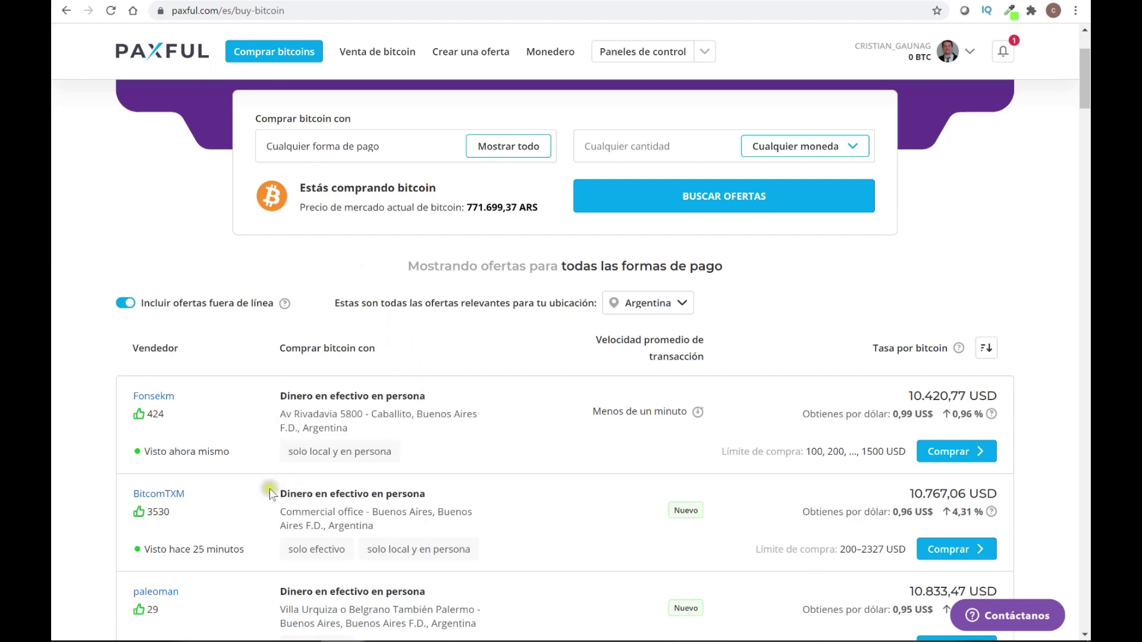
{"action": "scroll", "coordinate": [396, 488], "scroll_direction": "down", "scroll_amount": 1}
{"action": "scroll", "coordinate": [396, 488], "scroll_direction": "down", "scroll_amount": 5}
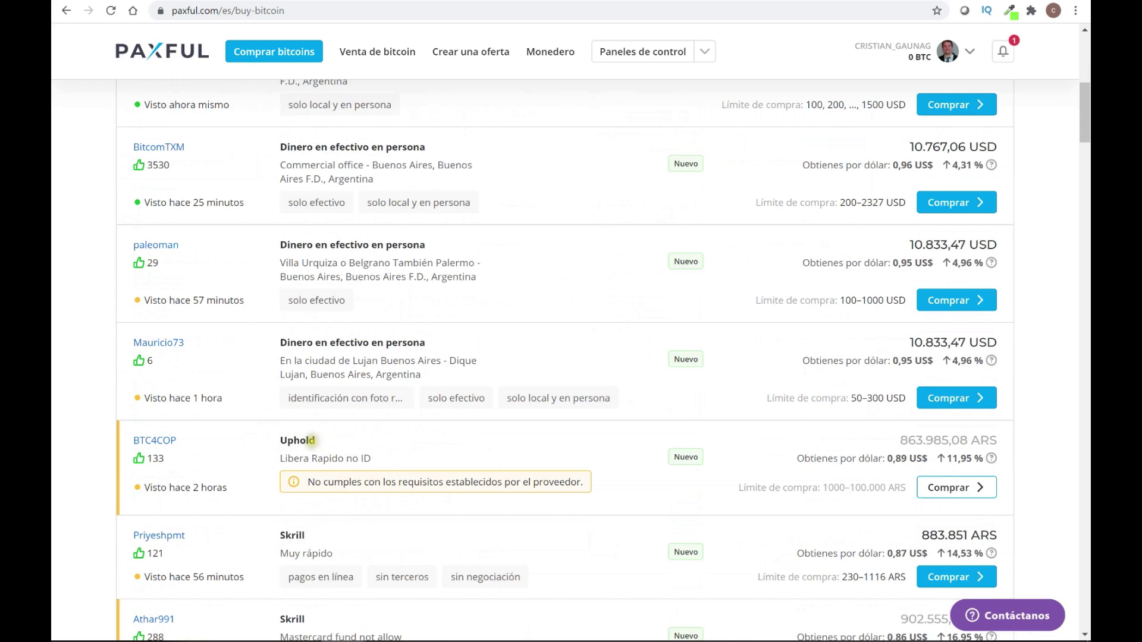
{"action": "scroll", "coordinate": [305, 540], "scroll_direction": "down", "scroll_amount": 2}
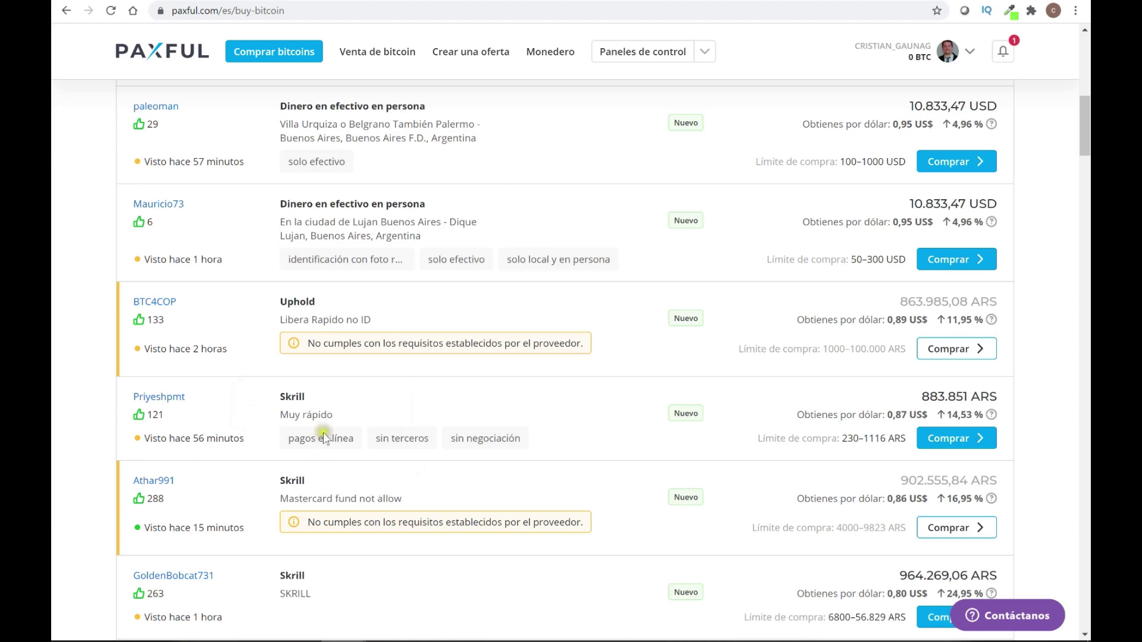
Filter the bitcoin purchase offers by the Skrill payment method, finding it with the search text "skri"
{"action": "scroll", "coordinate": [356, 440], "scroll_direction": "up", "scroll_amount": 10}
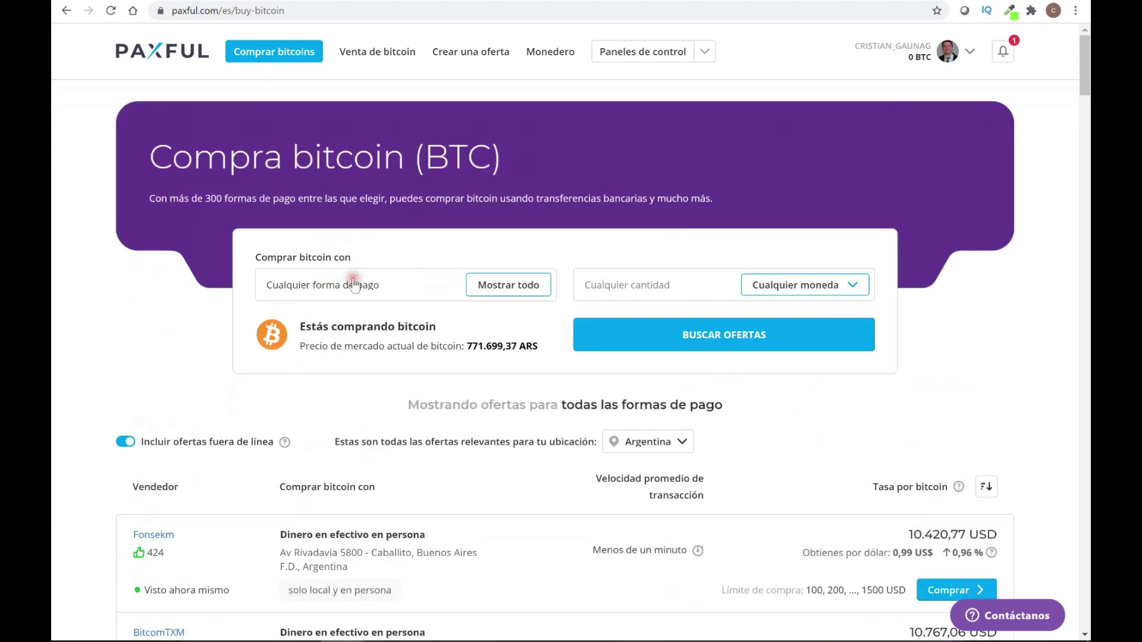
{"action": "left_click", "coordinate": [388, 296]}
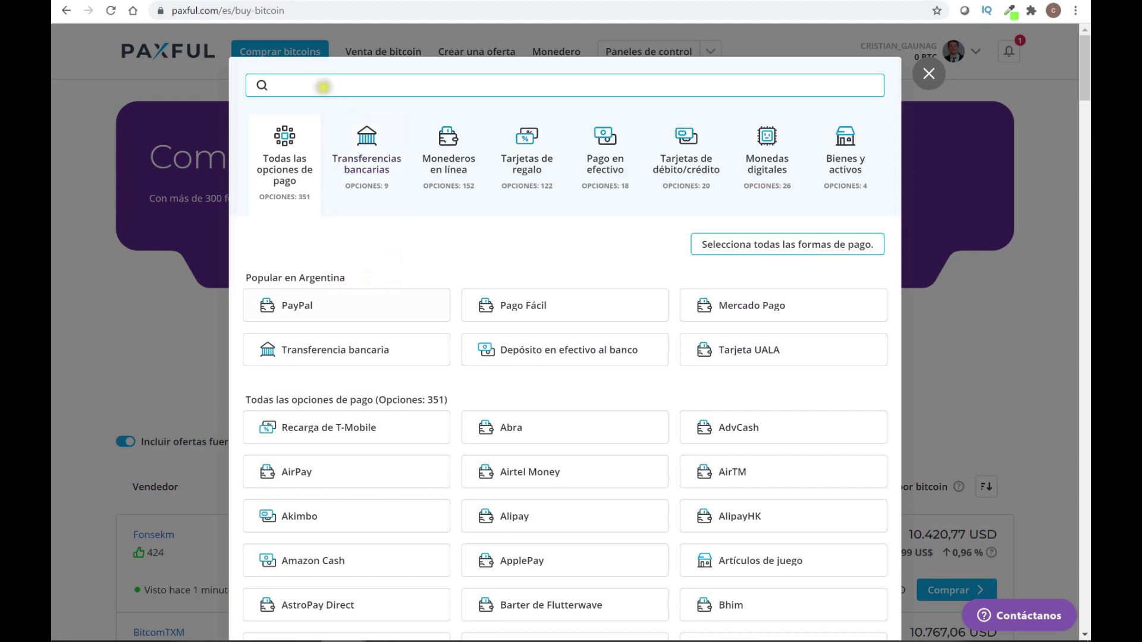
{"action": "type", "text": "skri"}
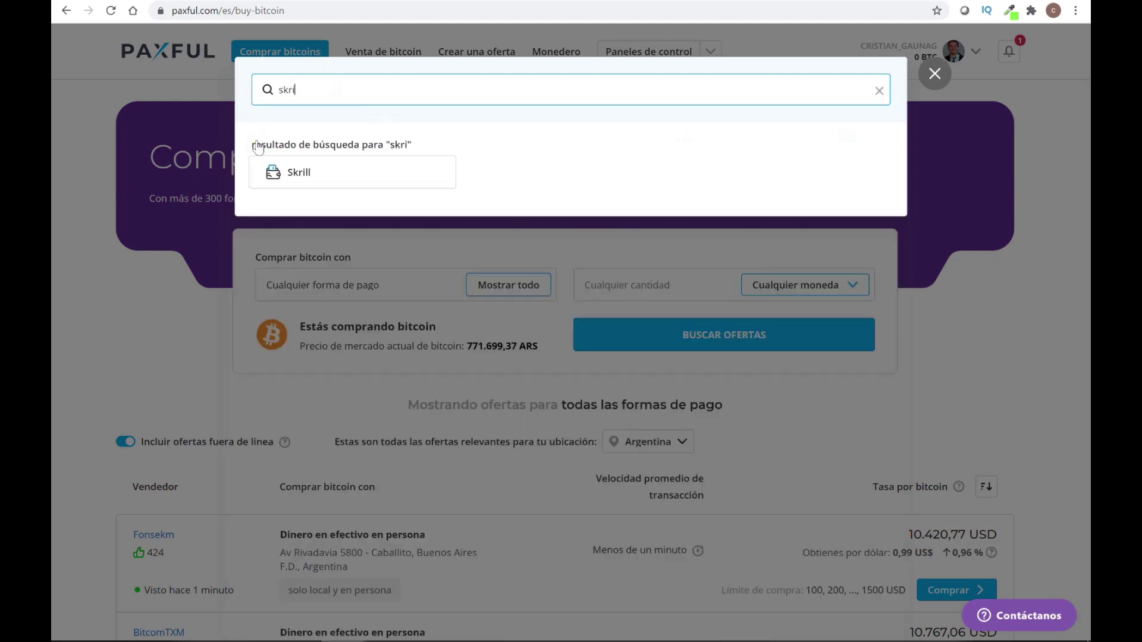
{"action": "left_click", "coordinate": [324, 176]}
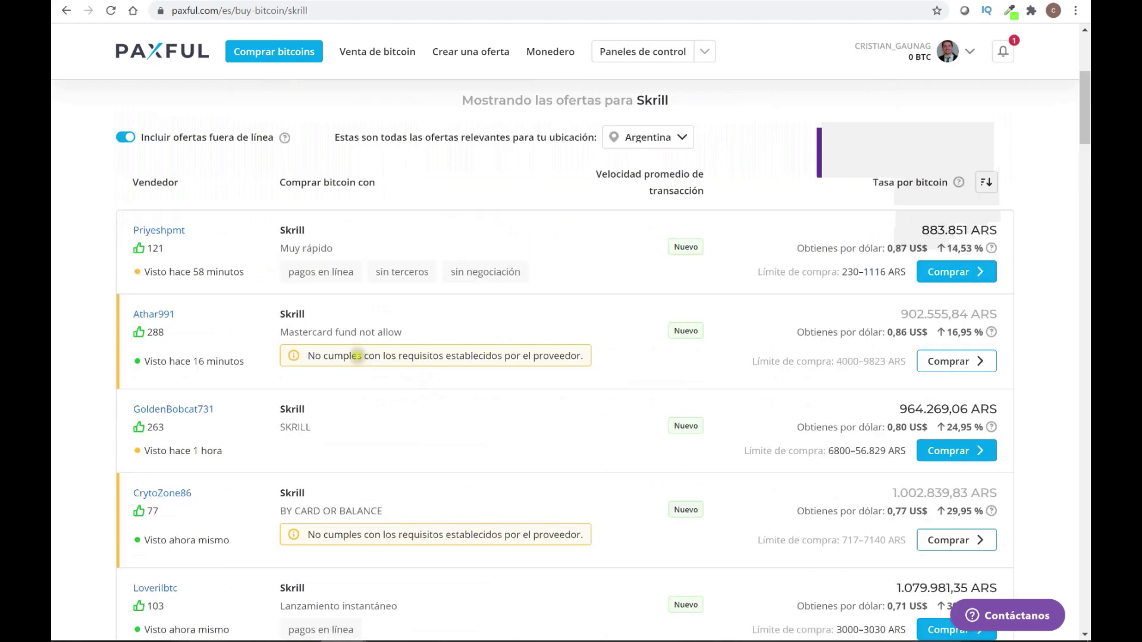
Look through the Skrill purchase offers for Argentina, including those from sellers who have not been online recently
{"action": "scroll", "coordinate": [286, 256], "scroll_direction": "down", "scroll_amount": 7}
{"action": "scroll", "coordinate": [326, 432], "scroll_direction": "down", "scroll_amount": 1}
{"action": "scroll", "coordinate": [319, 436], "scroll_direction": "up", "scroll_amount": 7}
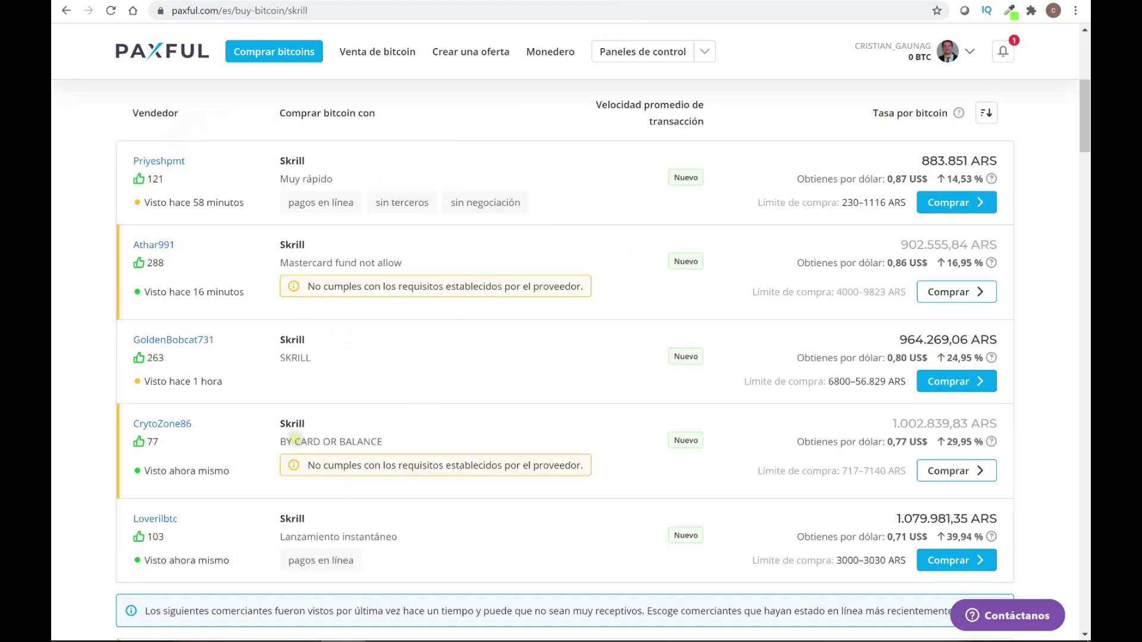
{"action": "scroll", "coordinate": [565, 357], "scroll_direction": "down", "scroll_amount": 5}
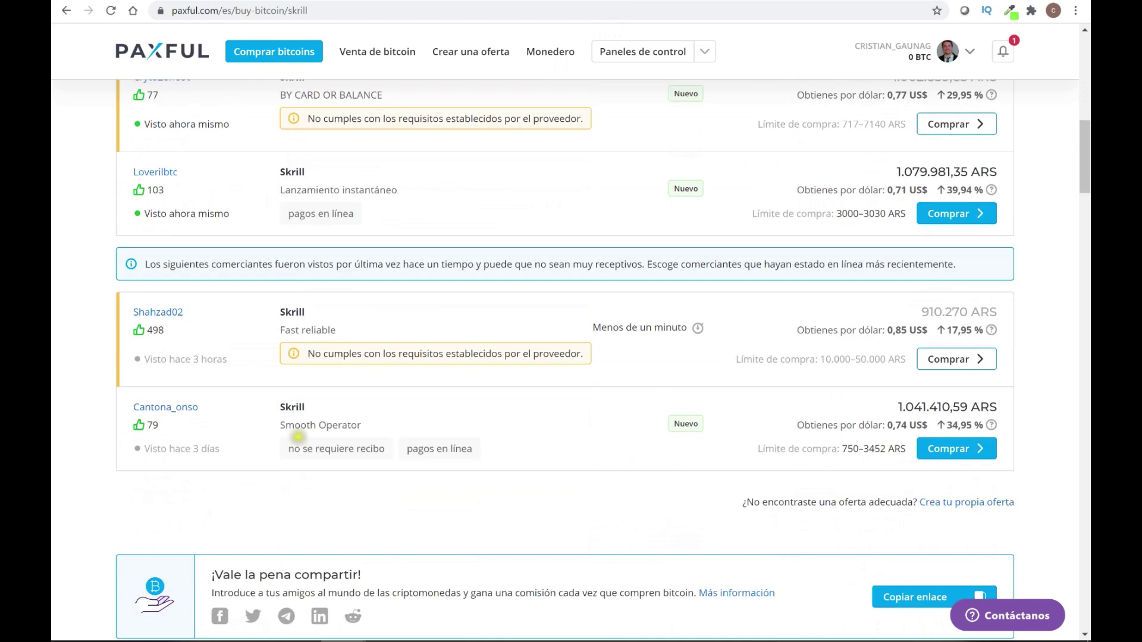
{"action": "scroll", "coordinate": [309, 426], "scroll_direction": "up", "scroll_amount": 5}
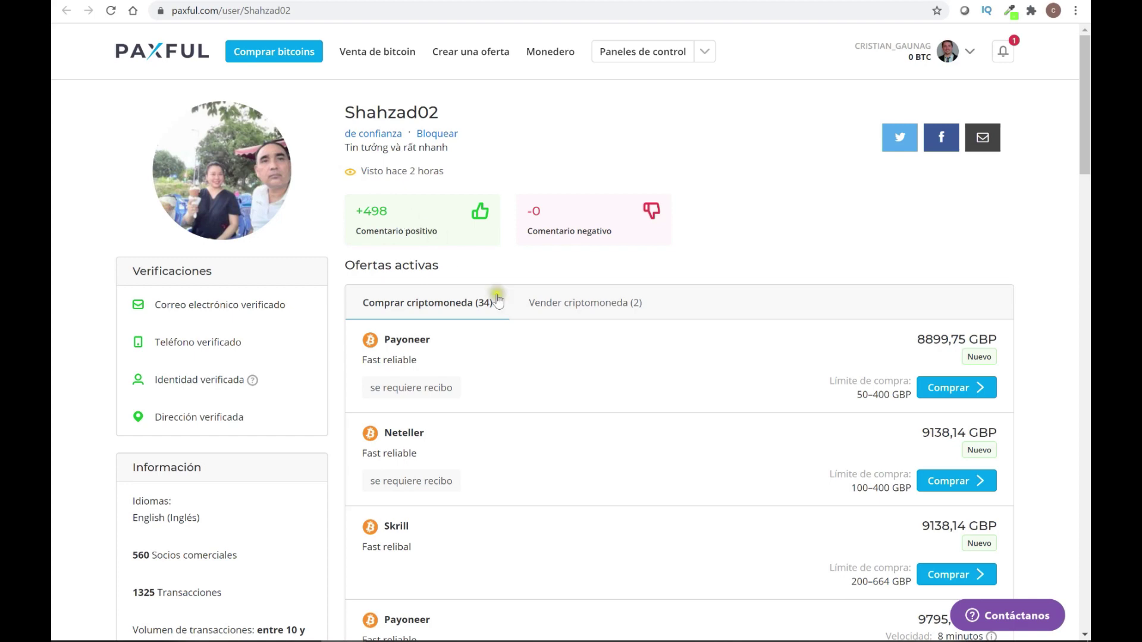
Examine the feedback, verifications and active offers on the open seller profiles, and return to the Skrill offers
{"action": "scroll", "coordinate": [547, 355], "scroll_direction": "down", "scroll_amount": 1}
{"action": "scroll", "coordinate": [549, 355], "scroll_direction": "down", "scroll_amount": 3}
{"action": "scroll", "coordinate": [556, 357], "scroll_direction": "up", "scroll_amount": 3}
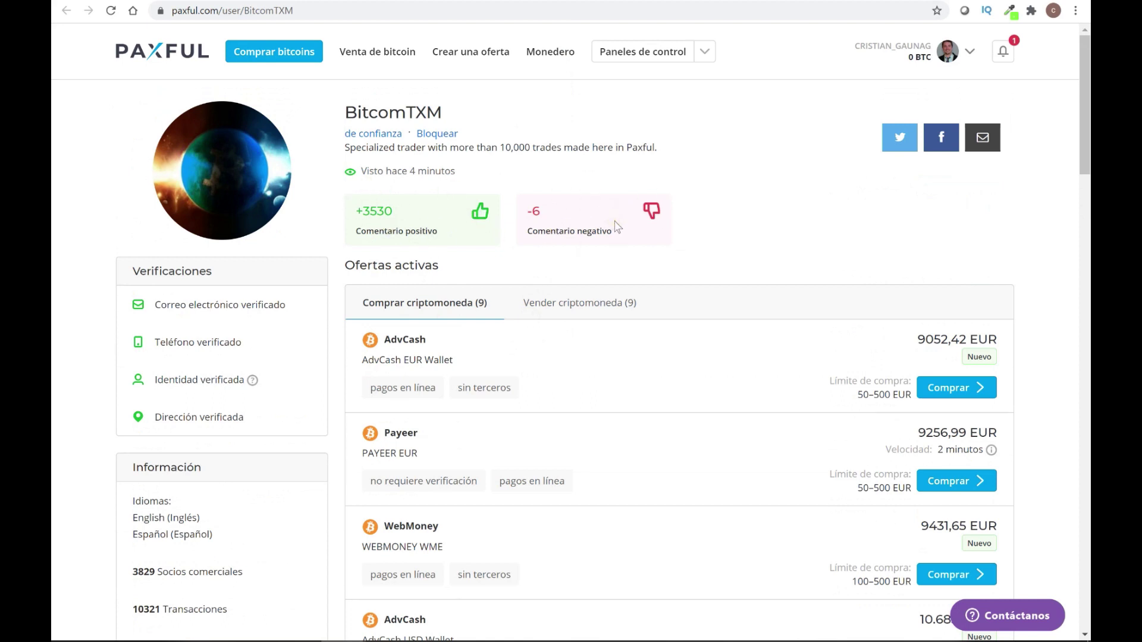
{"action": "left_click", "coordinate": [587, 42]}
{"action": "scroll", "coordinate": [504, 428], "scroll_direction": "up", "scroll_amount": 5}
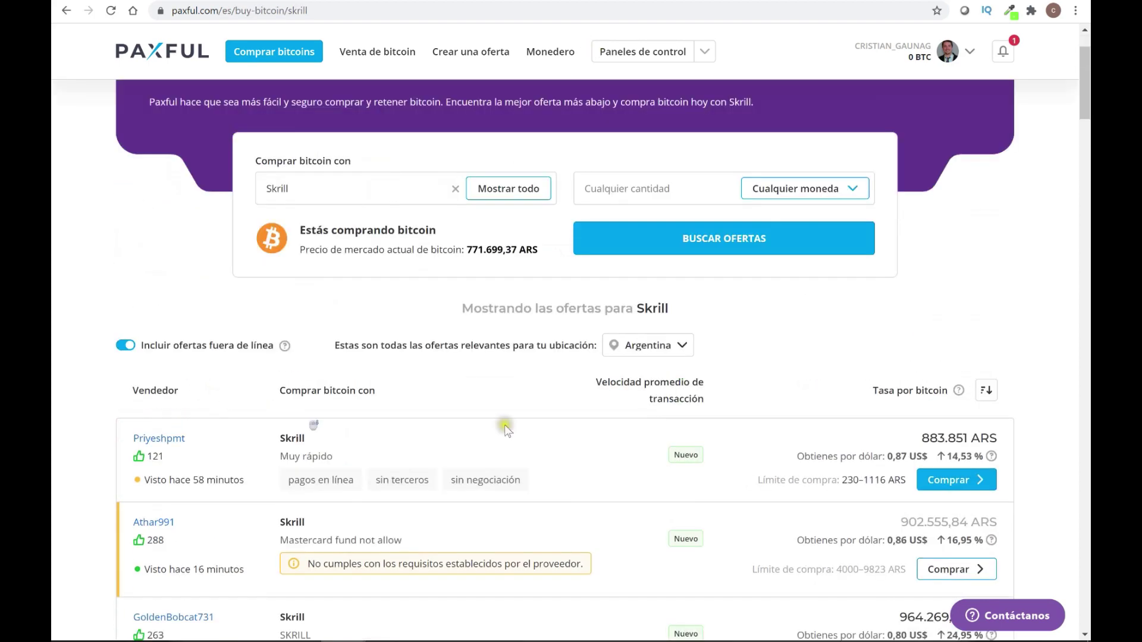
{"action": "scroll", "coordinate": [504, 428], "scroll_direction": "down", "scroll_amount": 2}
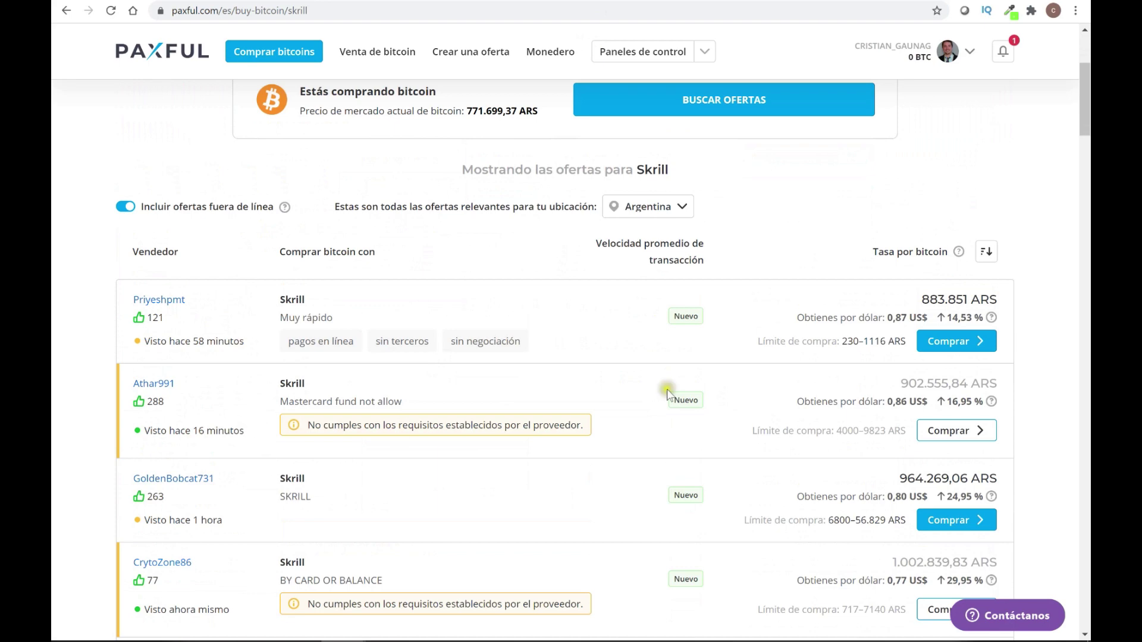
{"action": "scroll", "coordinate": [935, 342], "scroll_direction": "down", "scroll_amount": 2}
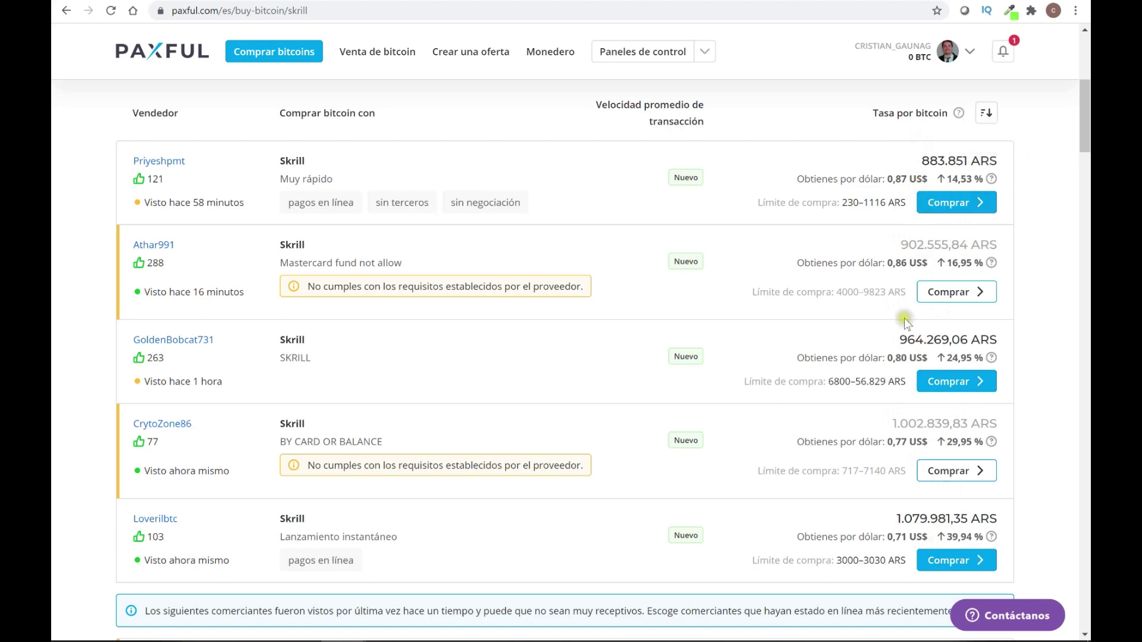
Set the offer location to Colombia and clear the Skrill filter to list offers for all payment methods
{"action": "scroll", "coordinate": [904, 317], "scroll_direction": "up", "scroll_amount": 4}
{"action": "left_click", "coordinate": [672, 276]}
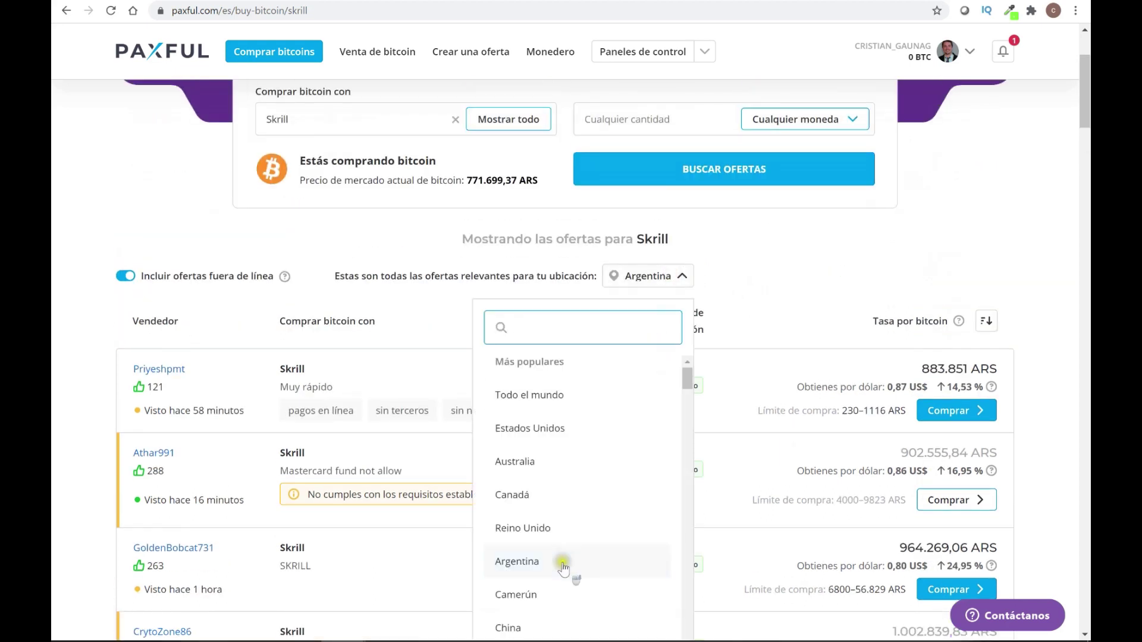
{"action": "scroll", "coordinate": [535, 566], "scroll_direction": "down", "scroll_amount": 2}
{"action": "left_click", "coordinate": [528, 591]}
{"action": "scroll", "coordinate": [903, 494], "scroll_direction": "down", "scroll_amount": 2}
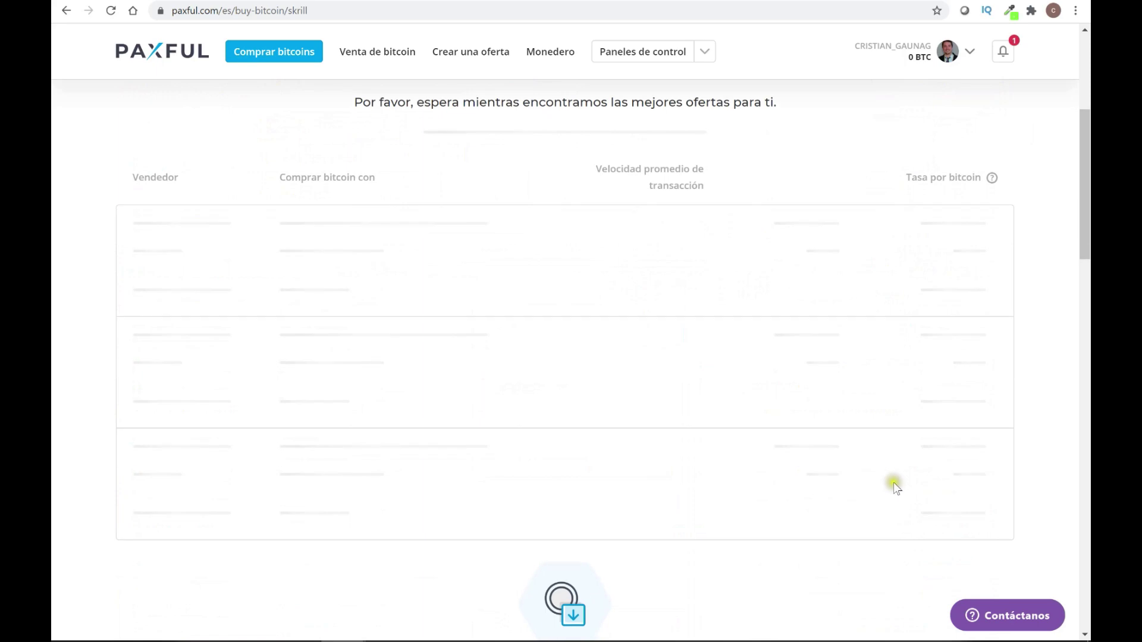
{"action": "scroll", "coordinate": [648, 185], "scroll_direction": "up", "scroll_amount": 2}
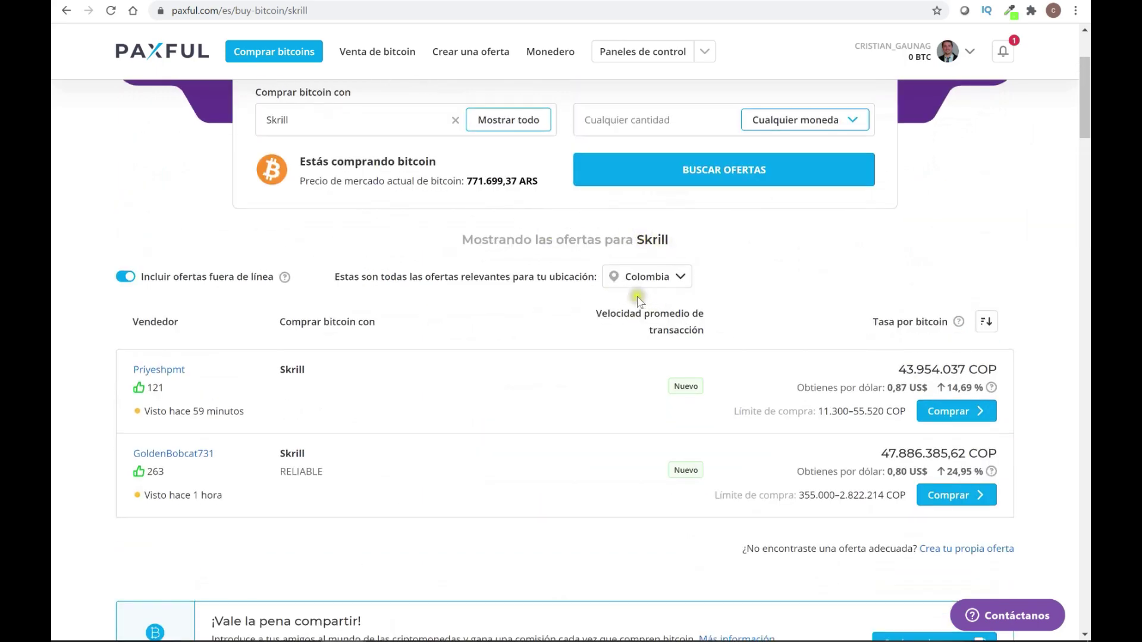
{"action": "scroll", "coordinate": [708, 384], "scroll_direction": "up", "scroll_amount": 3}
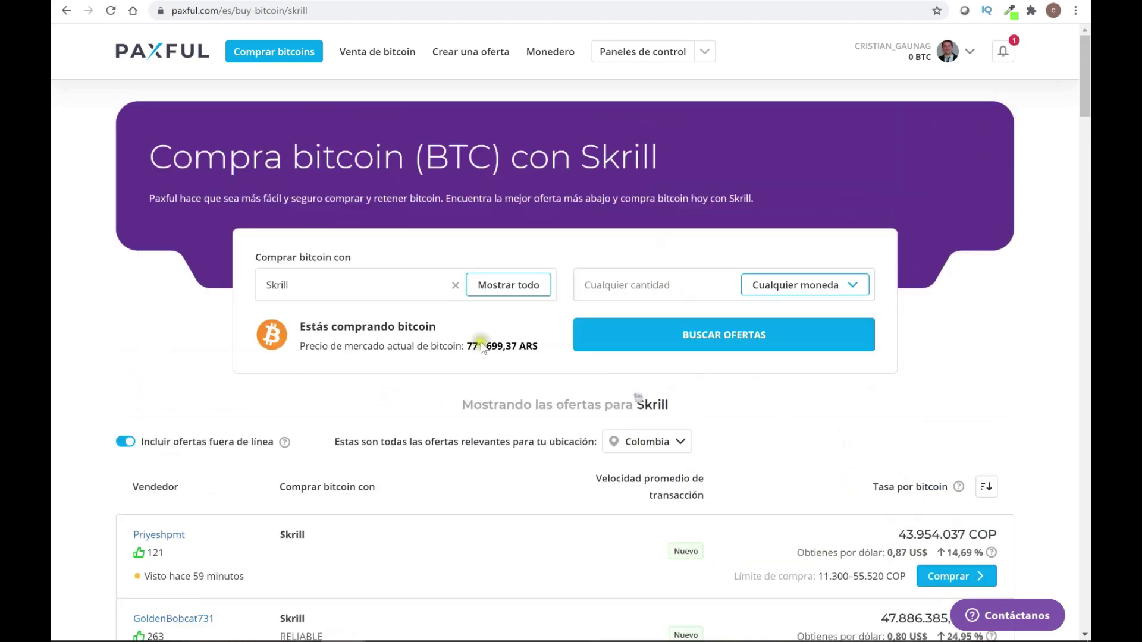
{"action": "left_click", "coordinate": [455, 284]}
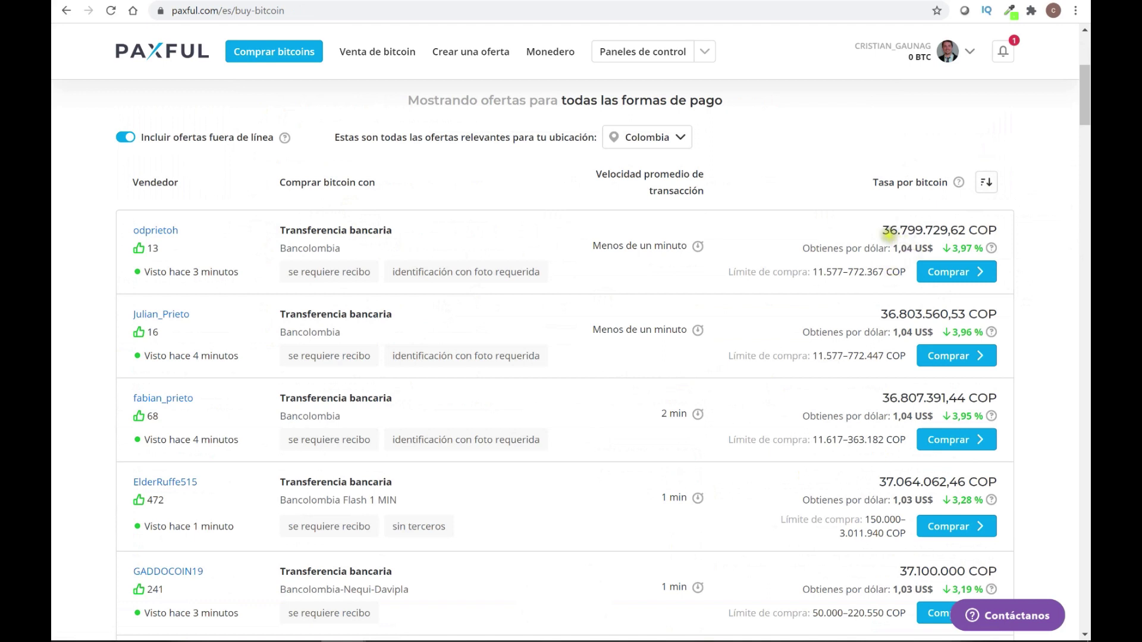
Examine the bitcoin rate of the first Bancolombia offer and the explanation of its difference from the market price
{"action": "left_click_drag", "start_coordinate": [884, 226], "coordinate": [964, 232]}
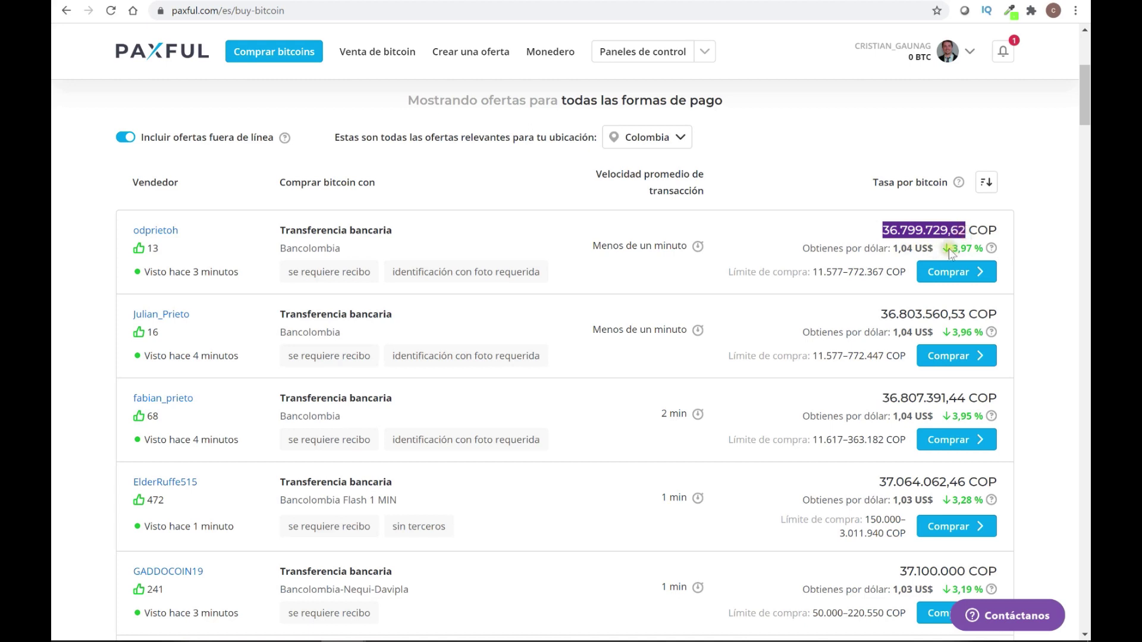
{"action": "mouse_move", "coordinate": [992, 249]}
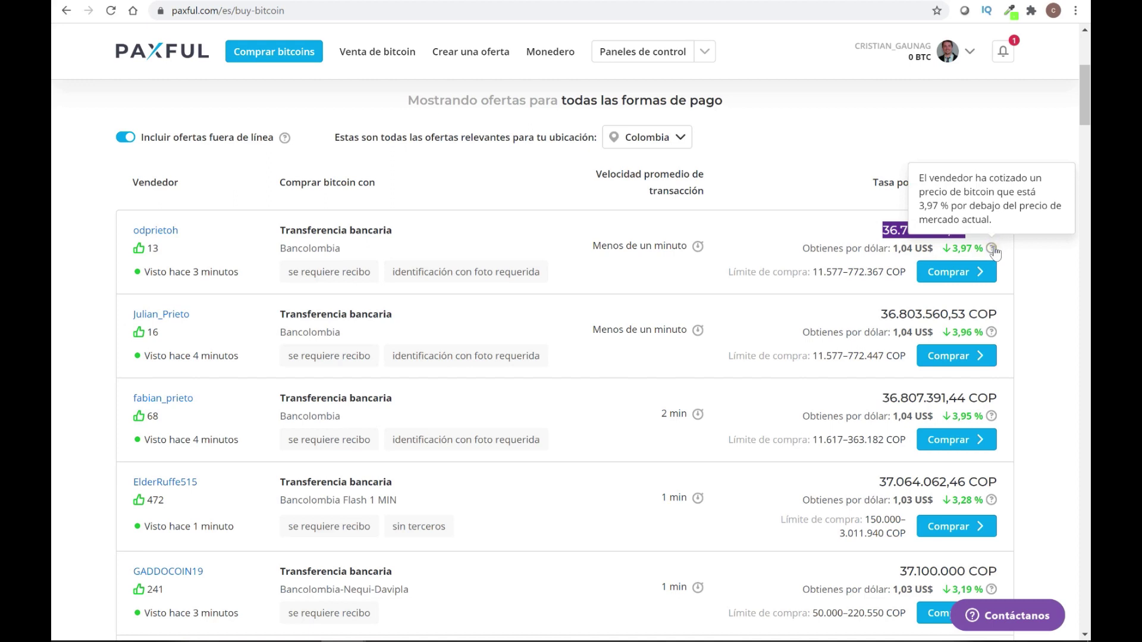
{"action": "left_click", "coordinate": [992, 250]}
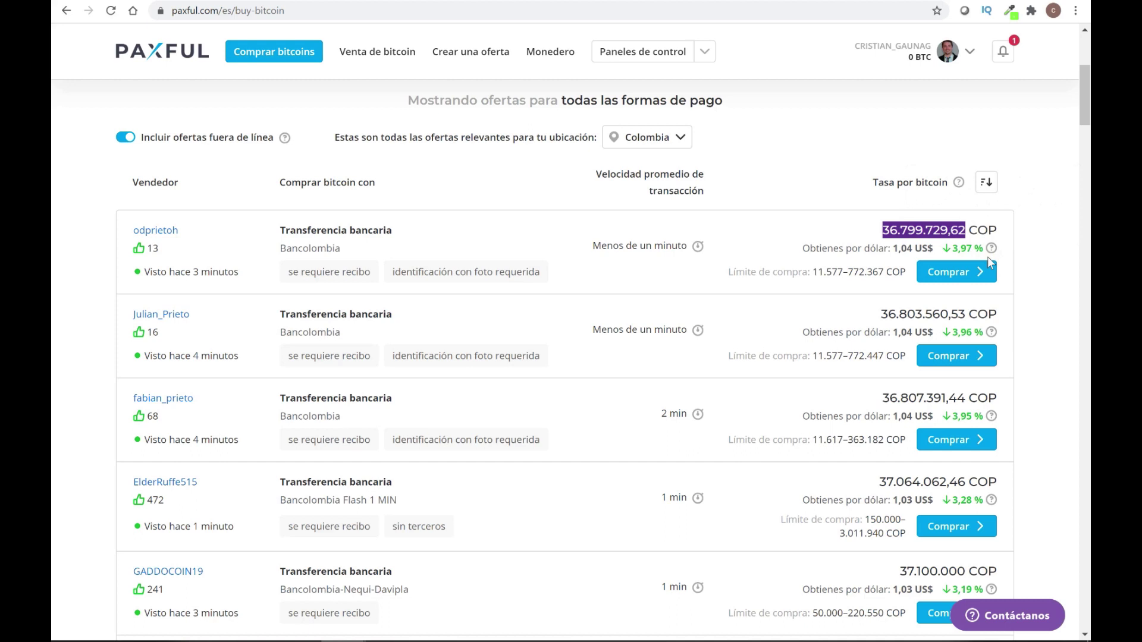
{"action": "left_click", "coordinate": [965, 252]}
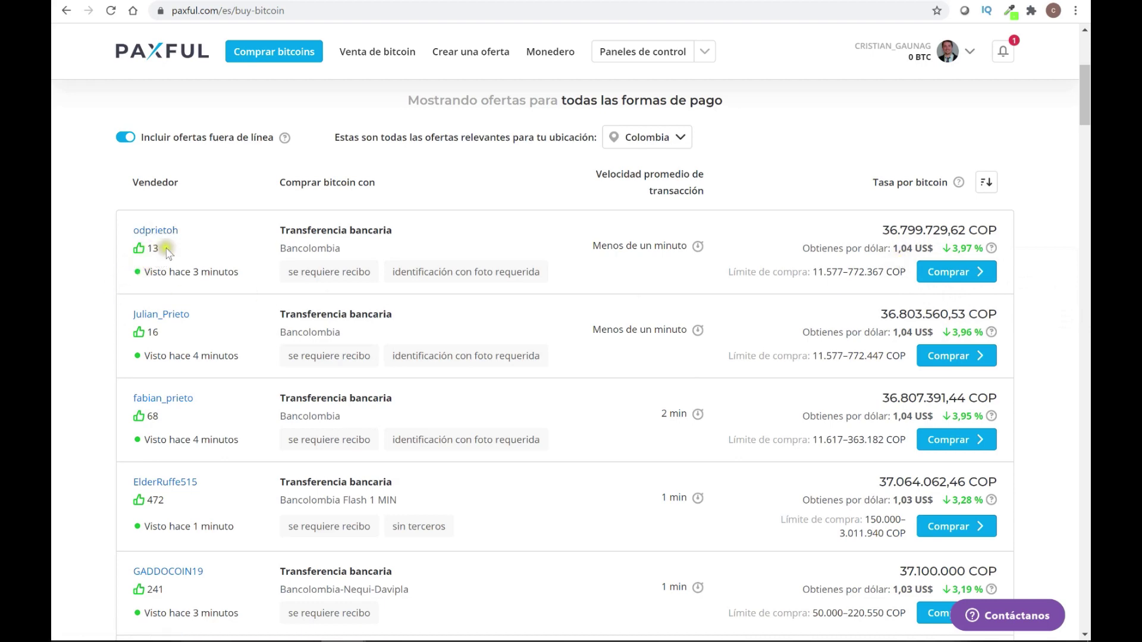
Check the receipt and photo ID requirements of the first Bancolombia offer and the average transaction speeds of the listed sellers
{"action": "scroll", "coordinate": [204, 357], "scroll_direction": "down", "scroll_amount": 1}
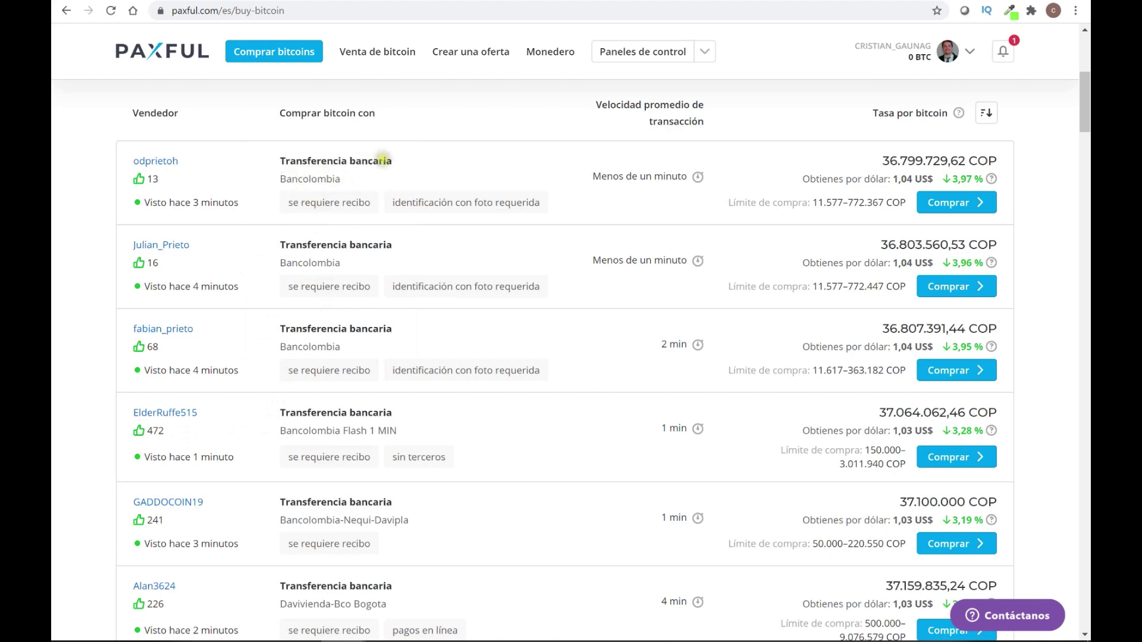
{"action": "mouse_move", "coordinate": [416, 199]}
{"action": "mouse_move", "coordinate": [332, 204]}
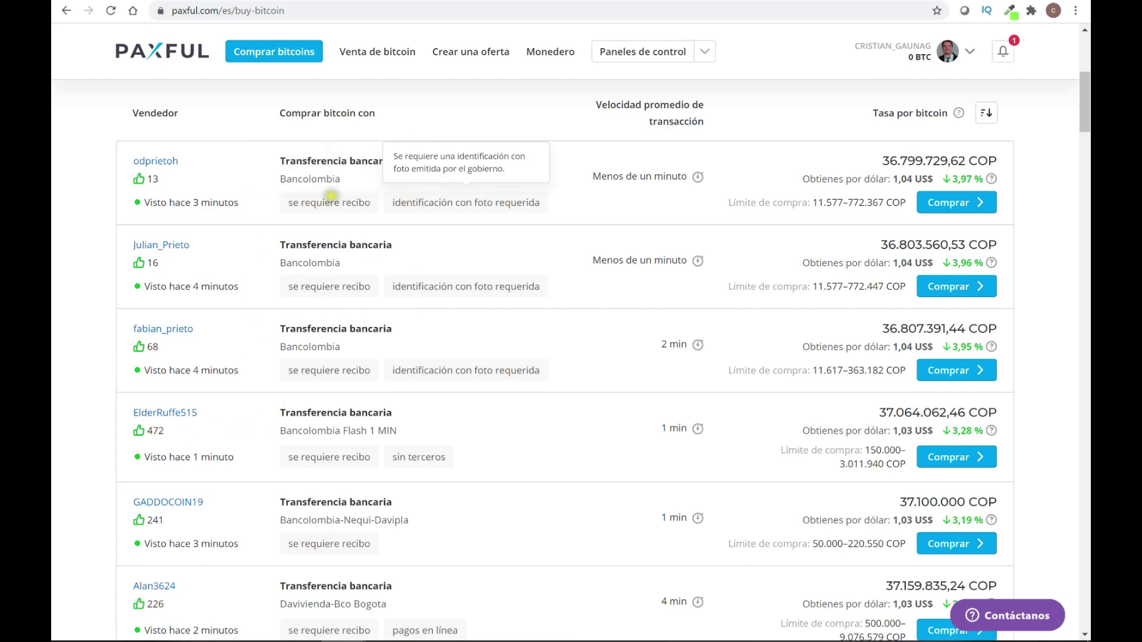
{"action": "mouse_move", "coordinate": [364, 194]}
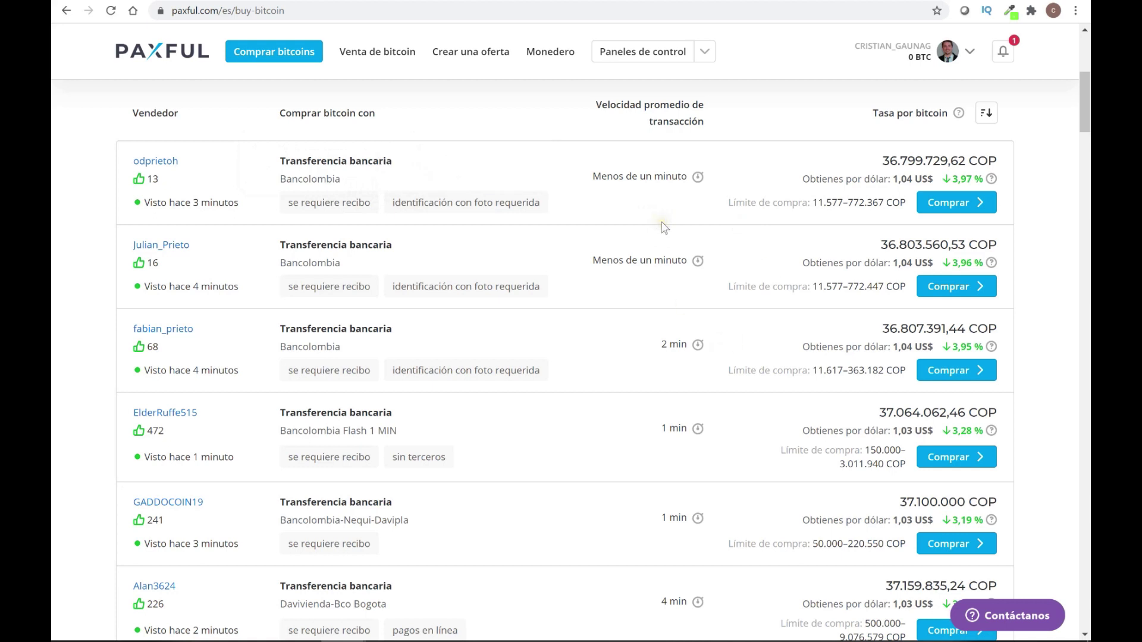
{"action": "left_click_drag", "start_coordinate": [593, 176], "coordinate": [687, 177]}
{"action": "left_click_drag", "start_coordinate": [596, 105], "coordinate": [716, 128]}
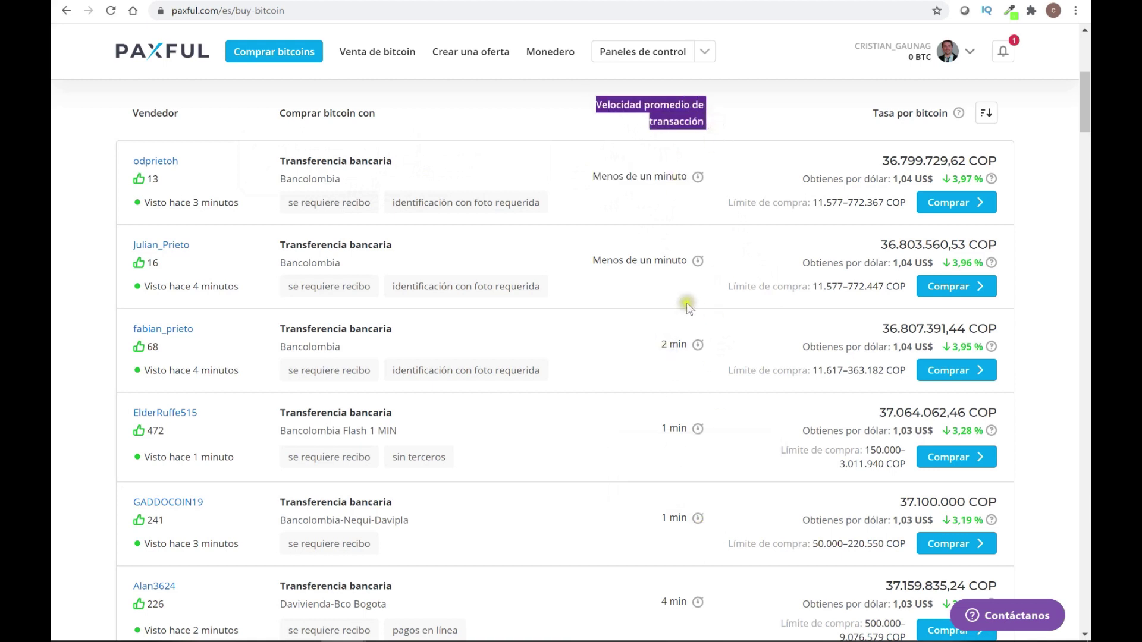
{"action": "left_click_drag", "start_coordinate": [590, 260], "coordinate": [683, 250]}
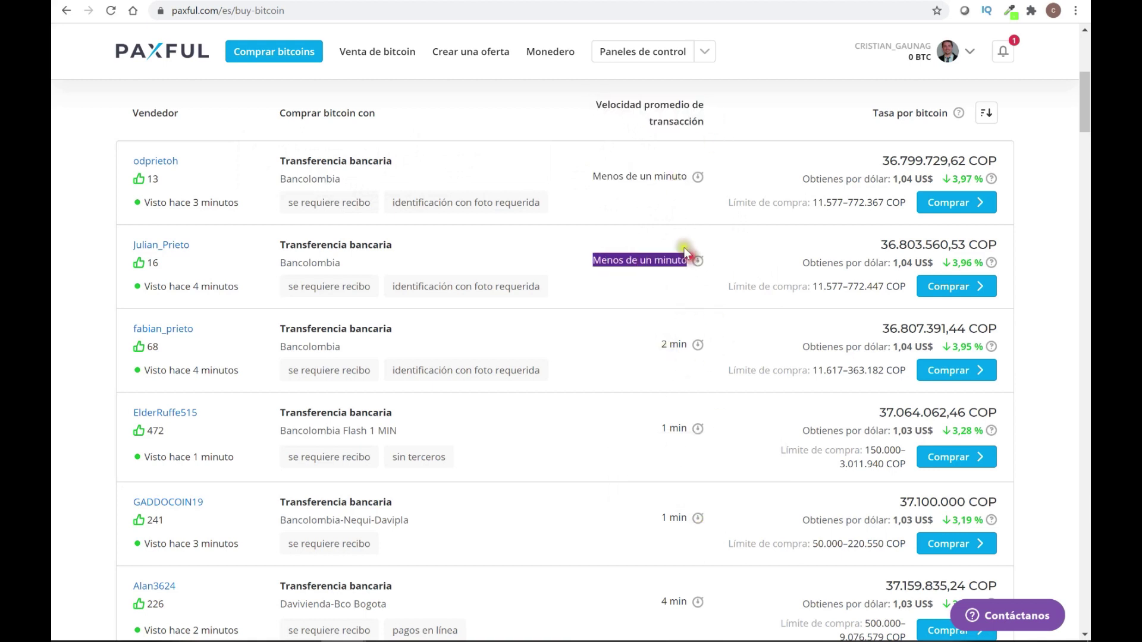
{"action": "left_click", "coordinate": [674, 179]}
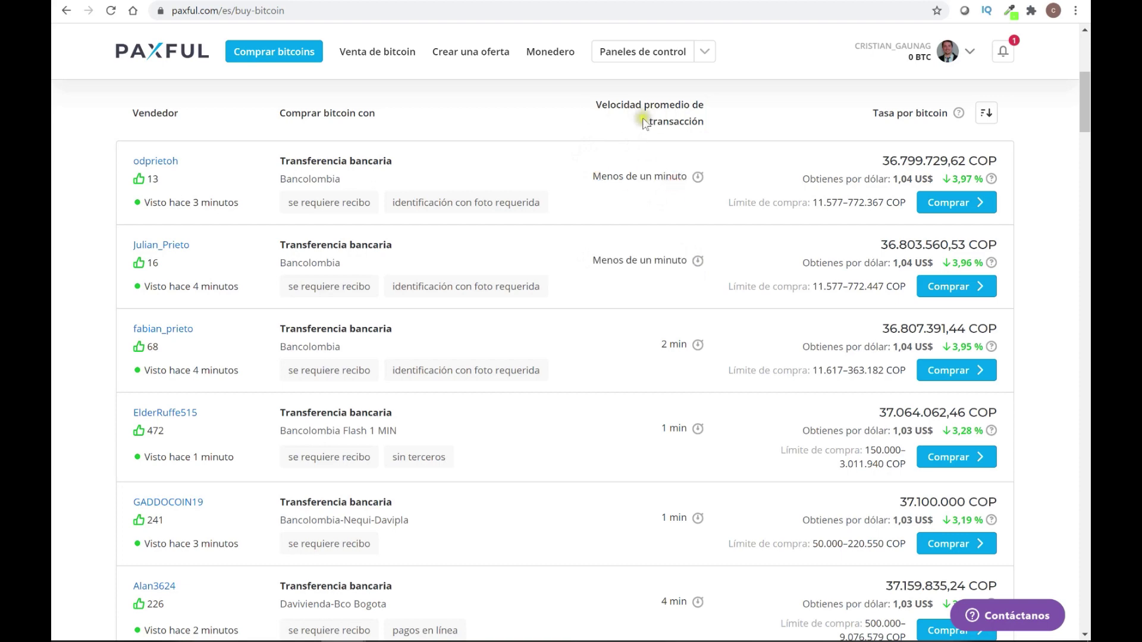
Browse the further Colombia offers, including Western Union, MoneyGram and cash deposit, and return to the start of the list
{"action": "scroll", "coordinate": [759, 305], "scroll_direction": "down", "scroll_amount": 15}
{"action": "scroll", "coordinate": [766, 322], "scroll_direction": "down", "scroll_amount": 5}
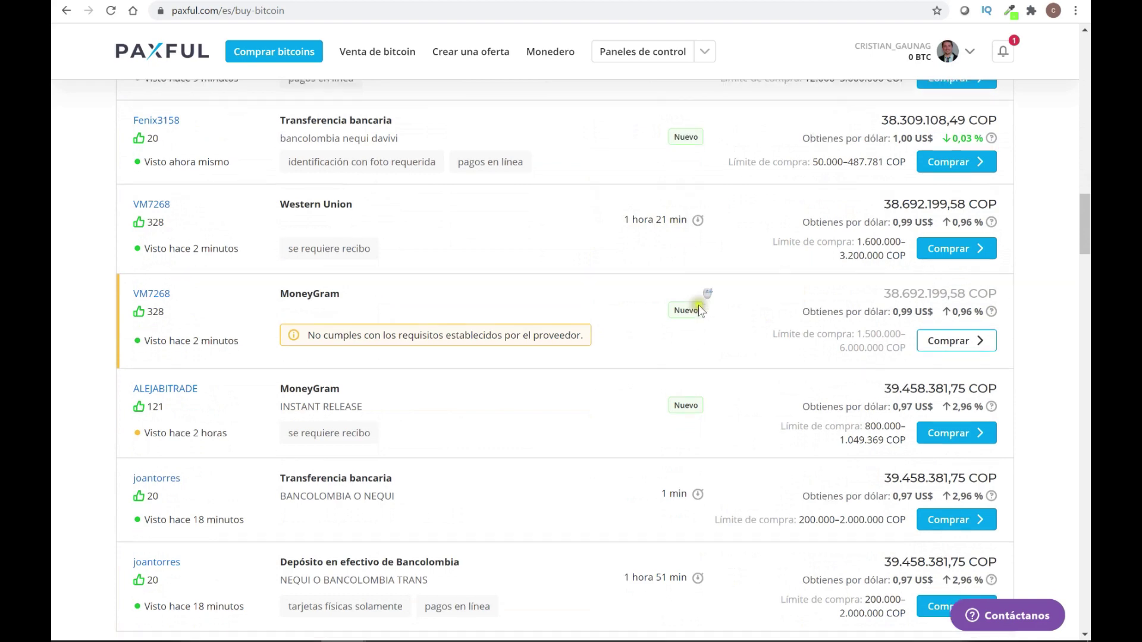
{"action": "scroll", "coordinate": [671, 416], "scroll_direction": "down", "scroll_amount": 3}
{"action": "scroll", "coordinate": [663, 365], "scroll_direction": "up", "scroll_amount": 2}
{"action": "scroll", "coordinate": [661, 363], "scroll_direction": "up", "scroll_amount": 20}
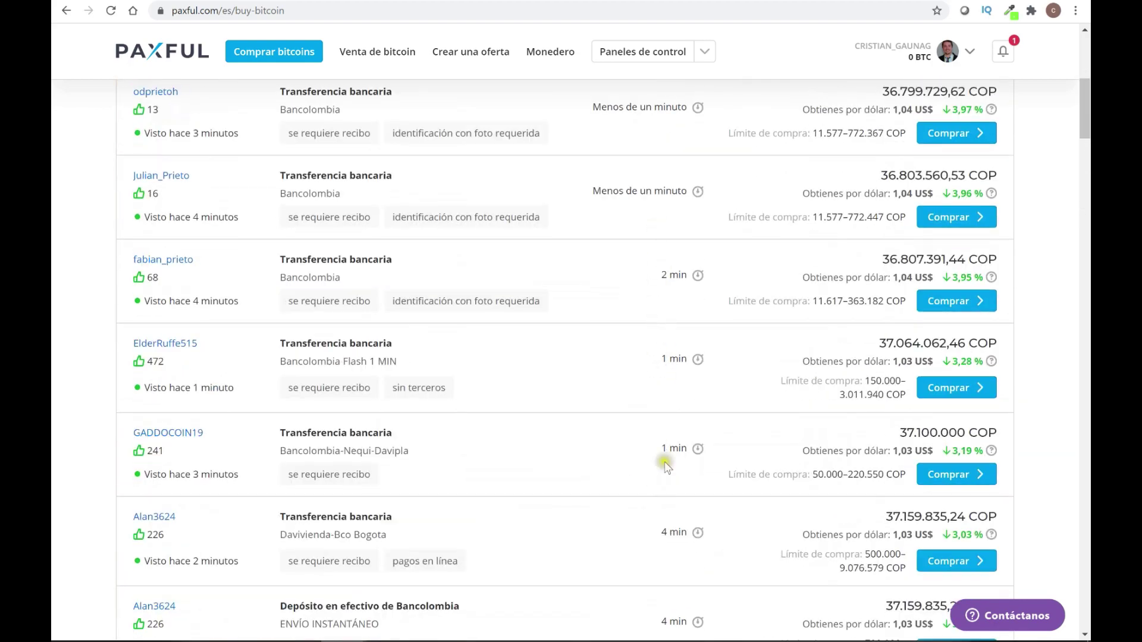
{"action": "left_click", "coordinate": [669, 394]}
{"action": "scroll", "coordinate": [672, 398], "scroll_direction": "up", "scroll_amount": 2}
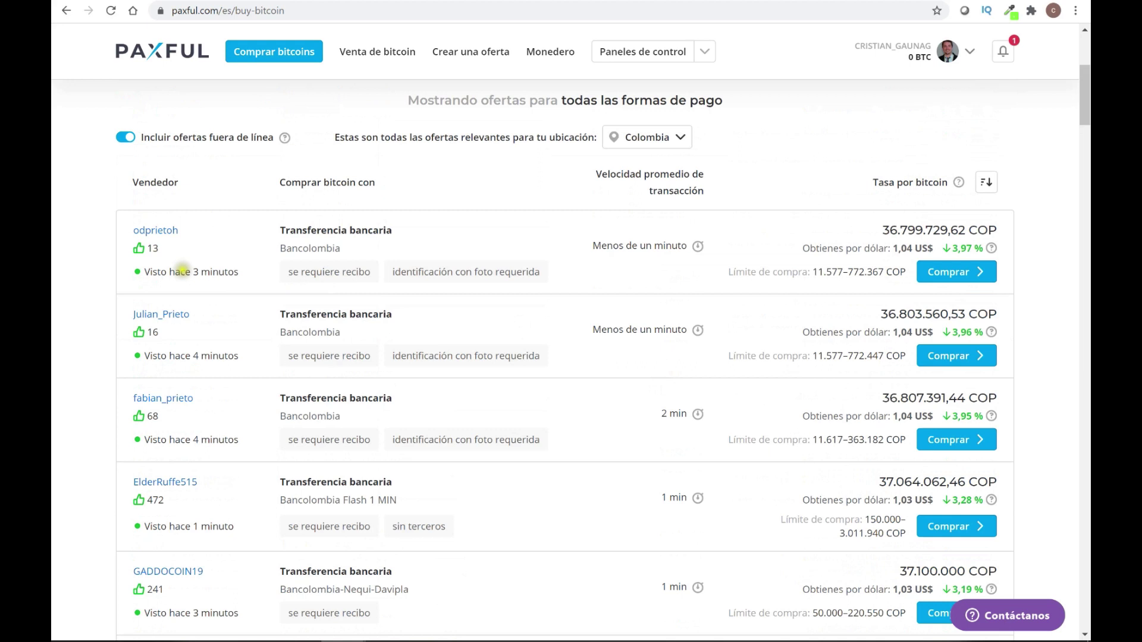
Revisit the seller profile pages and return to the bitcoin purchase offers for Colombia
{"action": "left_click", "coordinate": [150, 233]}
{"action": "mouse_move", "coordinate": [334, 269]}
{"action": "scroll", "coordinate": [699, 396], "scroll_direction": "up", "scroll_amount": 1}
{"action": "scroll", "coordinate": [700, 395], "scroll_direction": "up", "scroll_amount": 3}
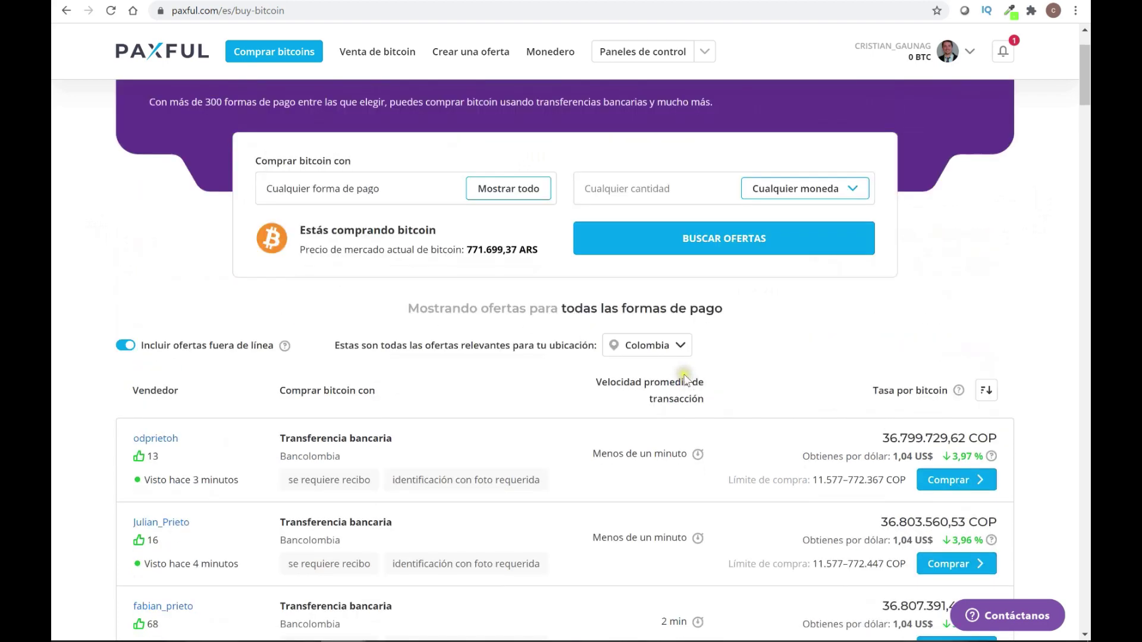
{"action": "left_click", "coordinate": [590, 6]}
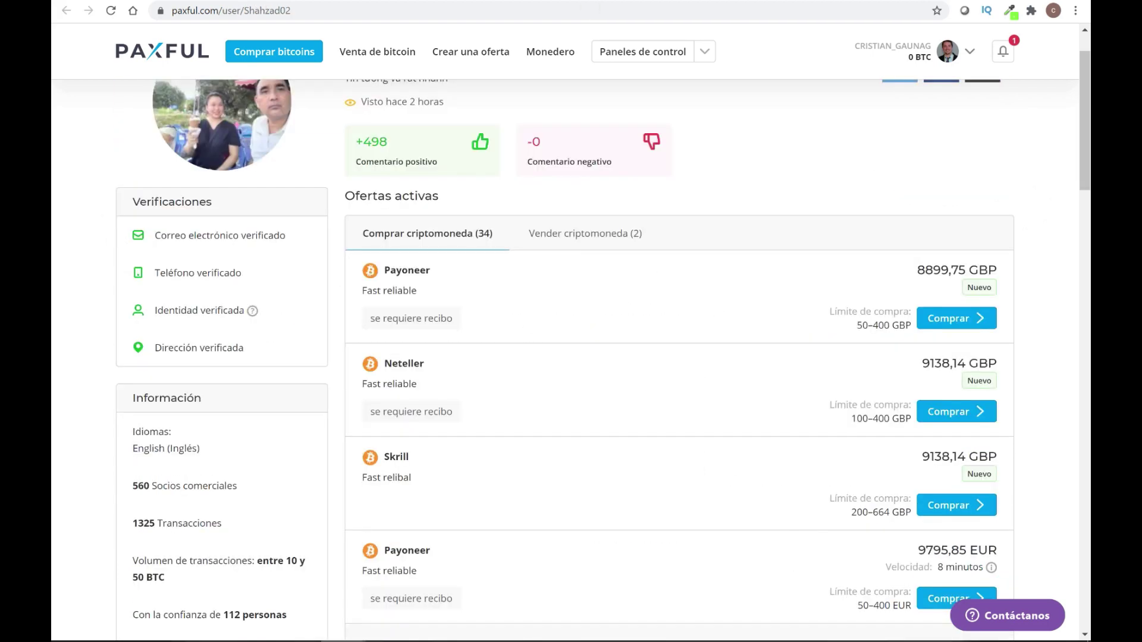
{"action": "left_click", "coordinate": [600, 5]}
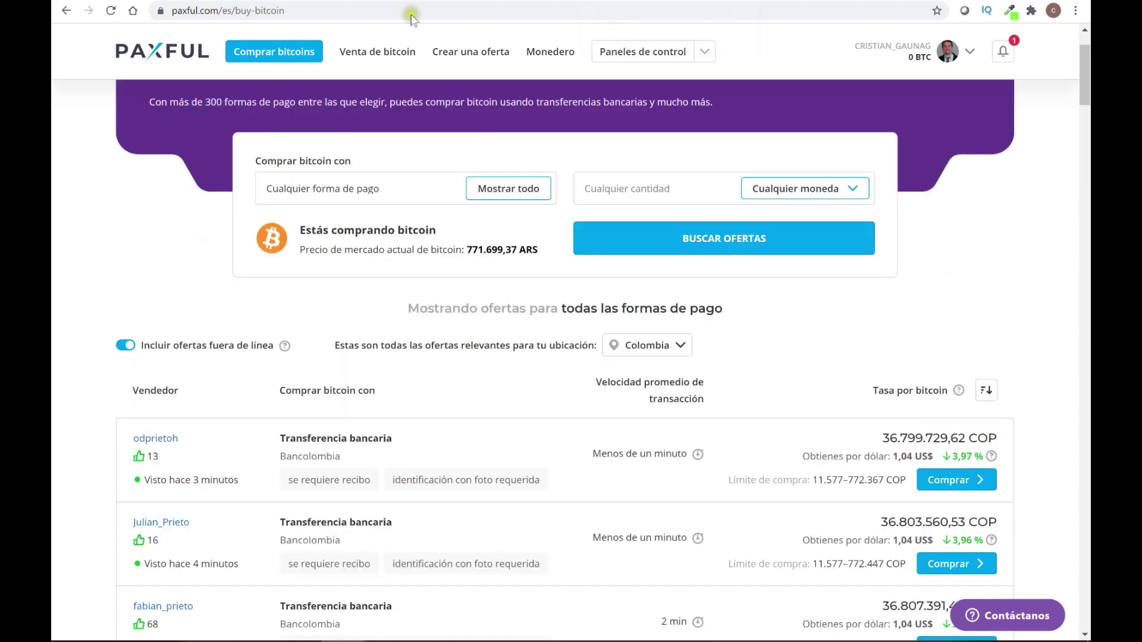
Open the "Venta de bitcoin" page and bring the sell offers for Colombia into view
{"action": "left_click", "coordinate": [343, 55]}
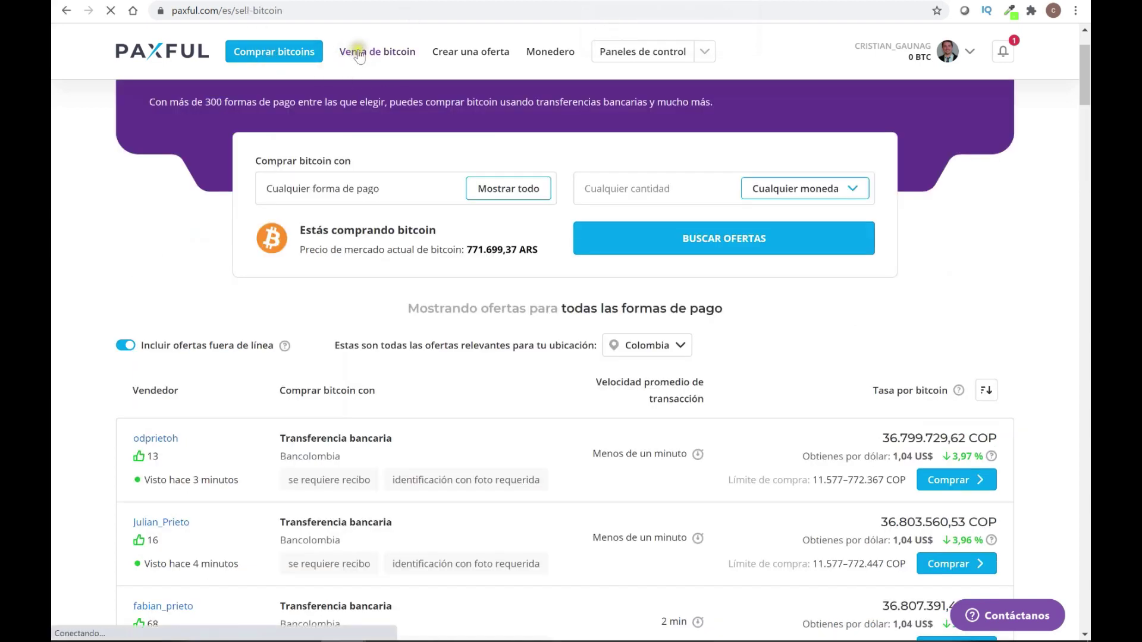
{"action": "scroll", "coordinate": [553, 262], "scroll_direction": "down", "scroll_amount": 5}
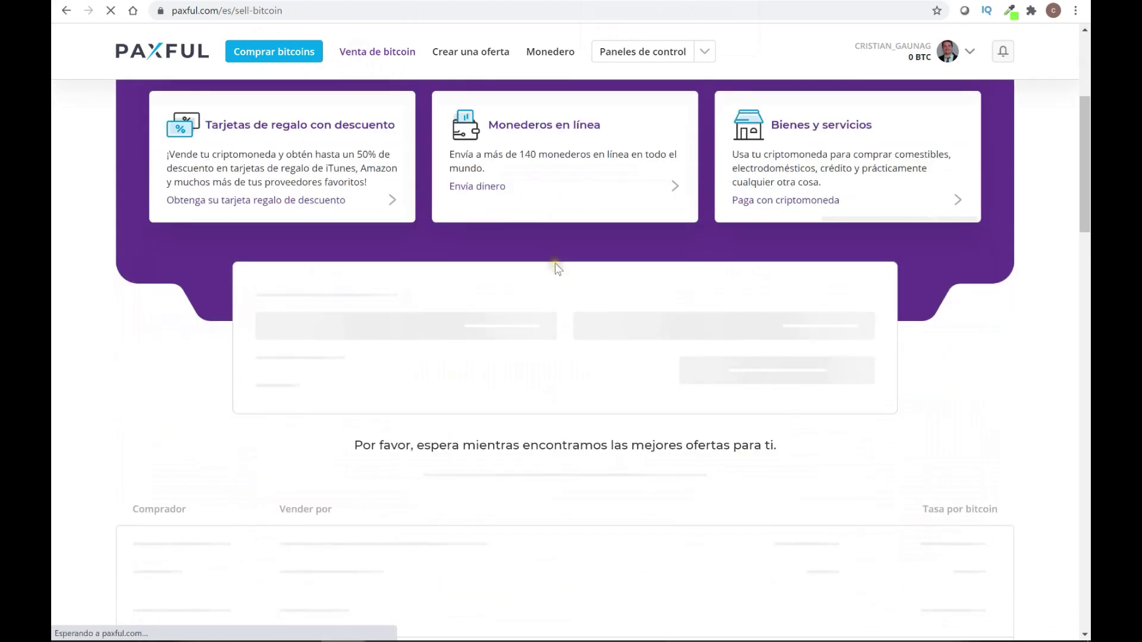
{"action": "scroll", "coordinate": [862, 387], "scroll_direction": "down", "scroll_amount": 2}
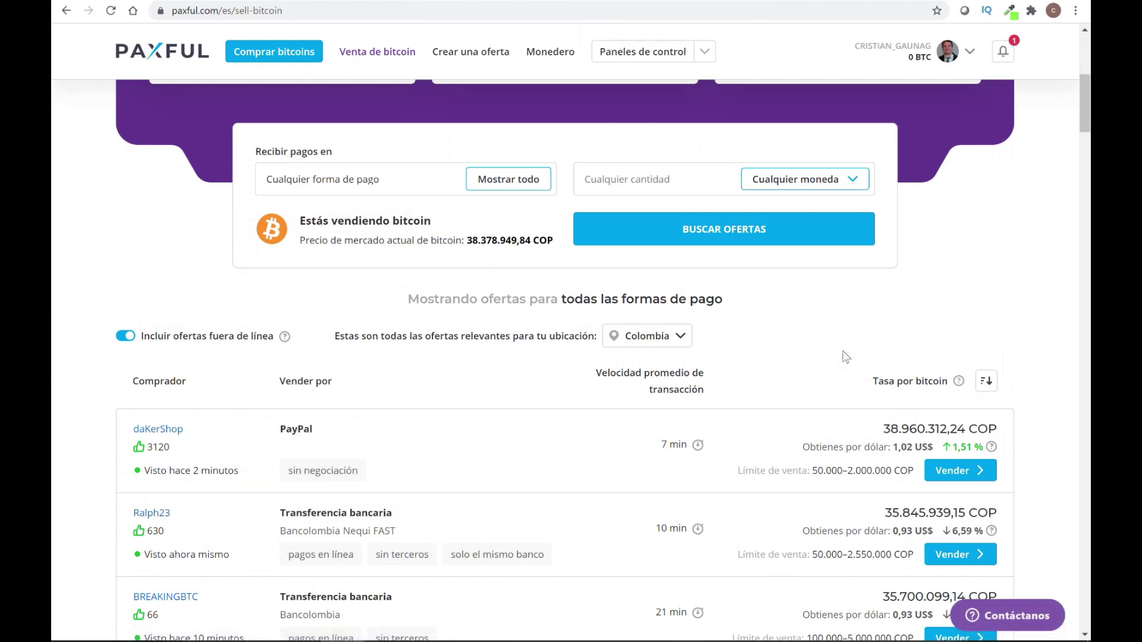
Review the first PayPal and bank transfer sell offers for Colombia and return to the offer search form
{"action": "scroll", "coordinate": [841, 356], "scroll_direction": "down", "scroll_amount": 1}
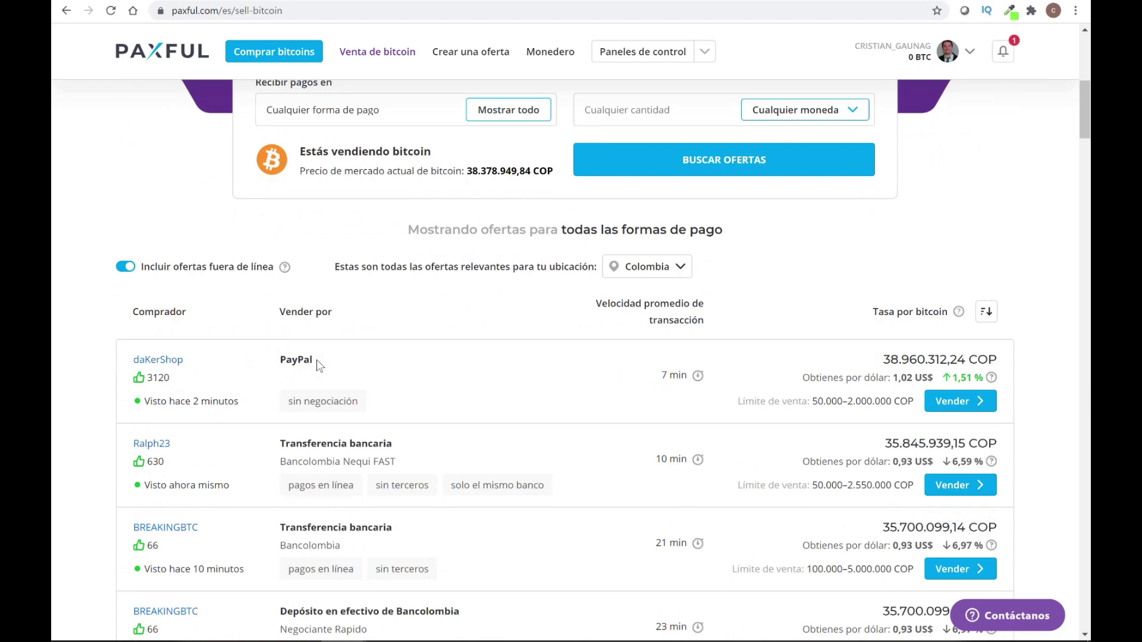
{"action": "scroll", "coordinate": [543, 383], "scroll_direction": "up", "scroll_amount": 3}
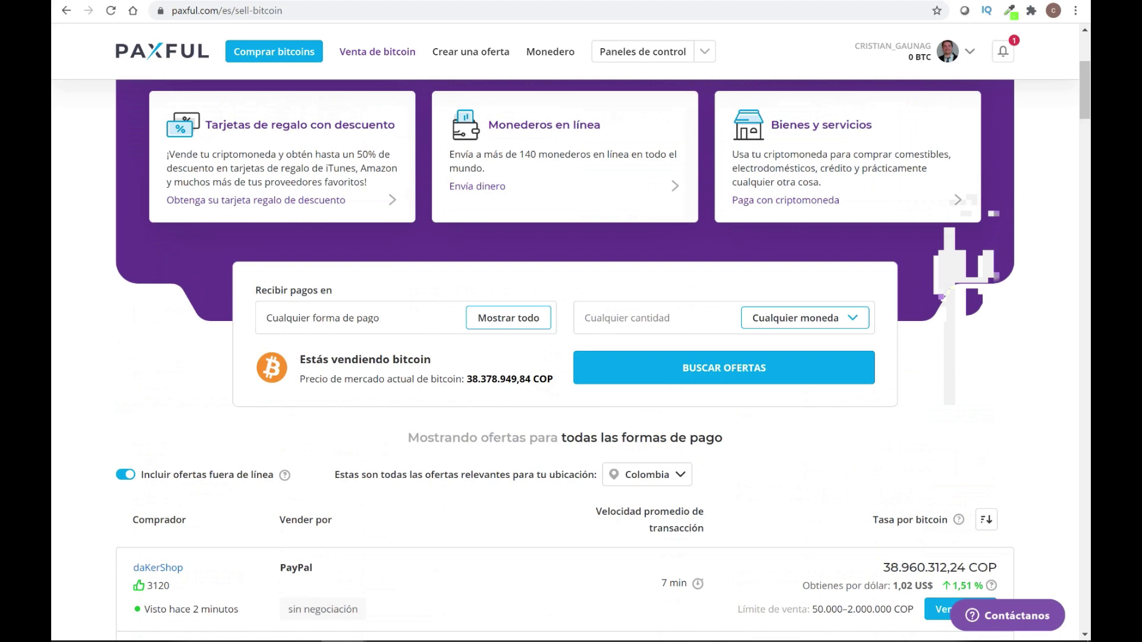
Switch to the Trading for Everyone TfE YouTube channel and browse the payment platform videos in its "Análisis de Plataformas" playlist
{"action": "left_click", "coordinate": [821, 0]}
{"action": "mouse_move", "coordinate": [845, 42]}
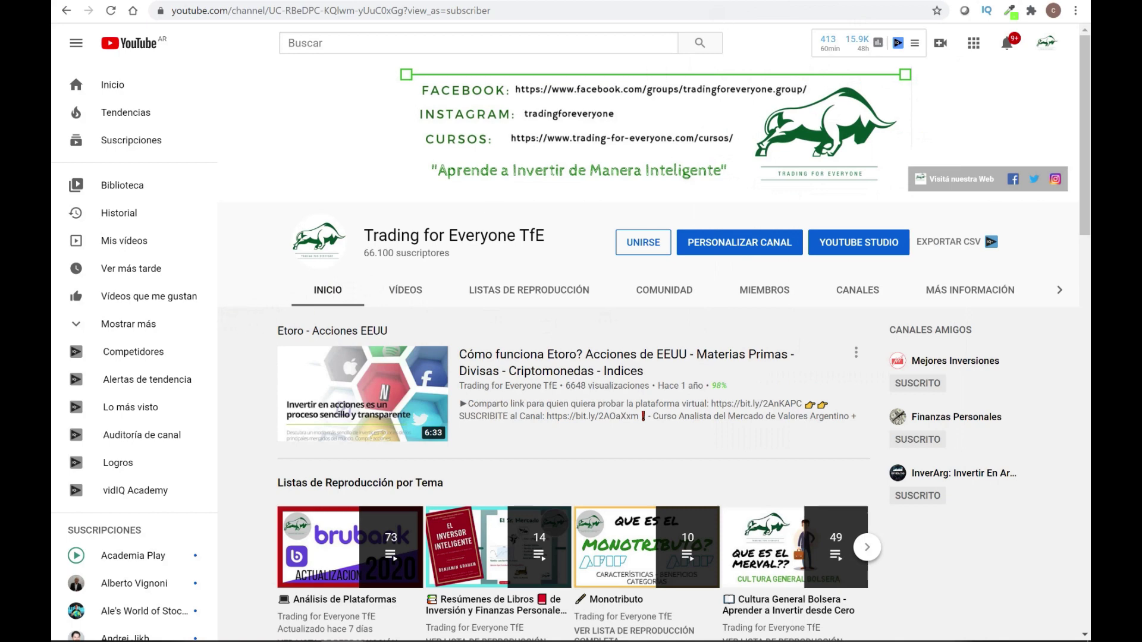
{"action": "key", "text": "alt+Left"}
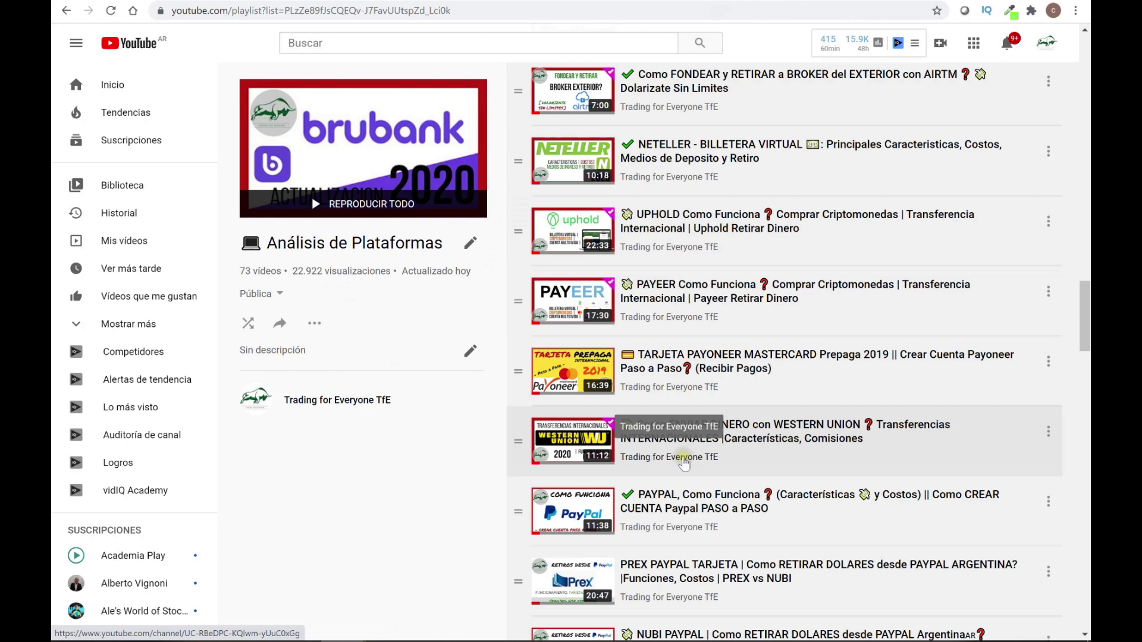
{"action": "scroll", "coordinate": [684, 463], "scroll_direction": "up", "scroll_amount": 5}
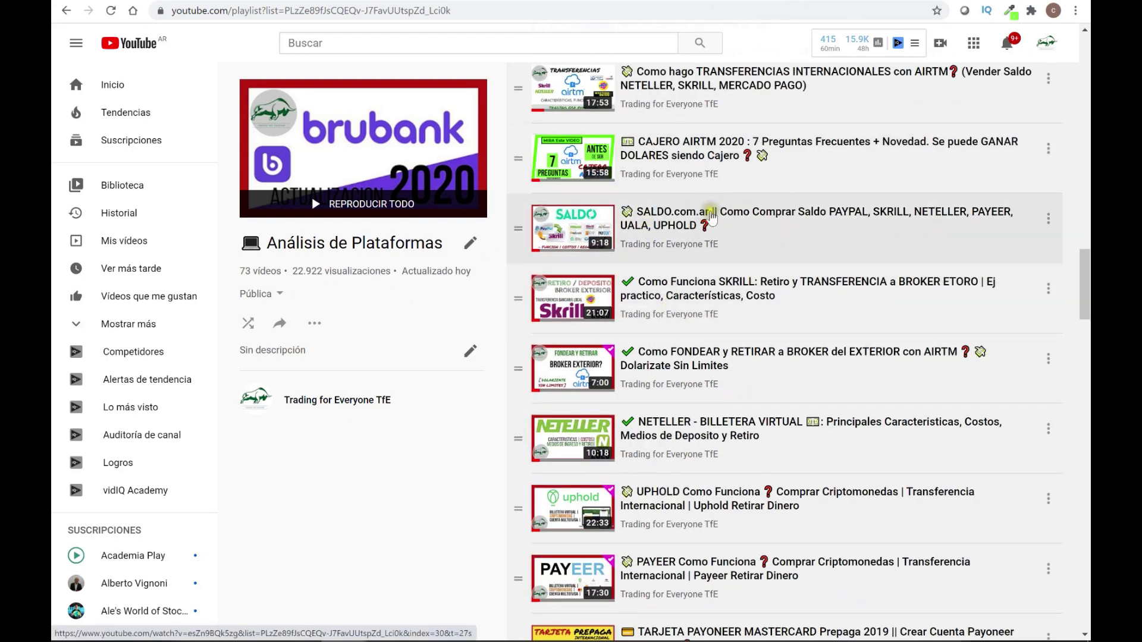
{"action": "scroll", "coordinate": [707, 274], "scroll_direction": "down", "scroll_amount": 20}
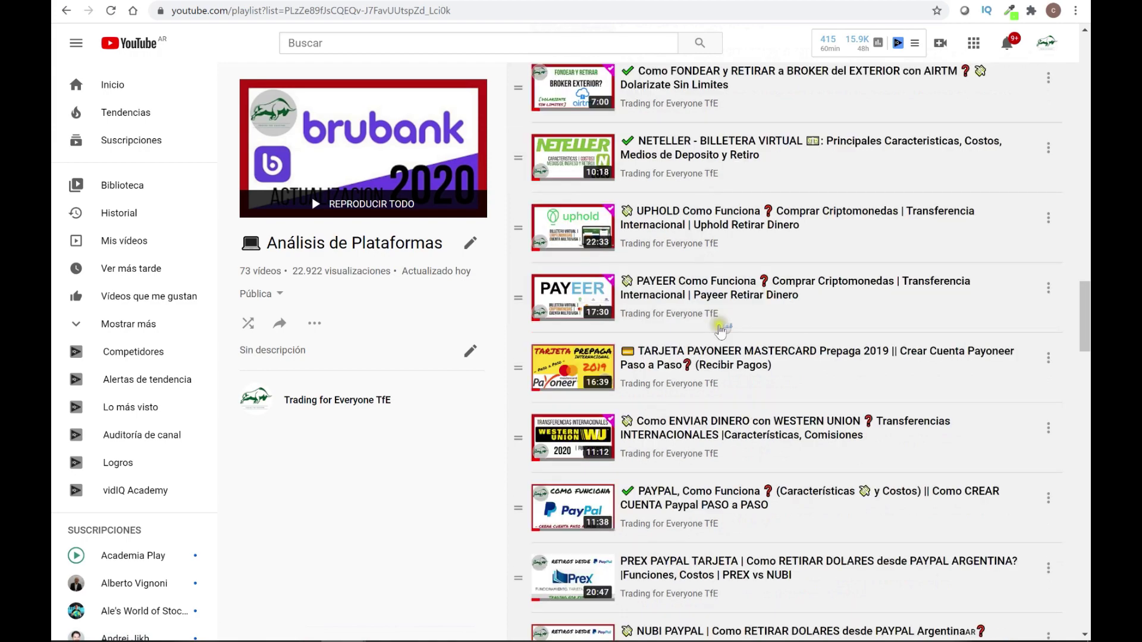
Show the investment training courses on the trading-for-everyone.com courses page, from the Argentine market analyst course to the cryptocurrency seminar
{"action": "scroll", "coordinate": [740, 359], "scroll_direction": "down", "scroll_amount": 13}
{"action": "scroll", "coordinate": [696, 531], "scroll_direction": "down", "scroll_amount": 2}
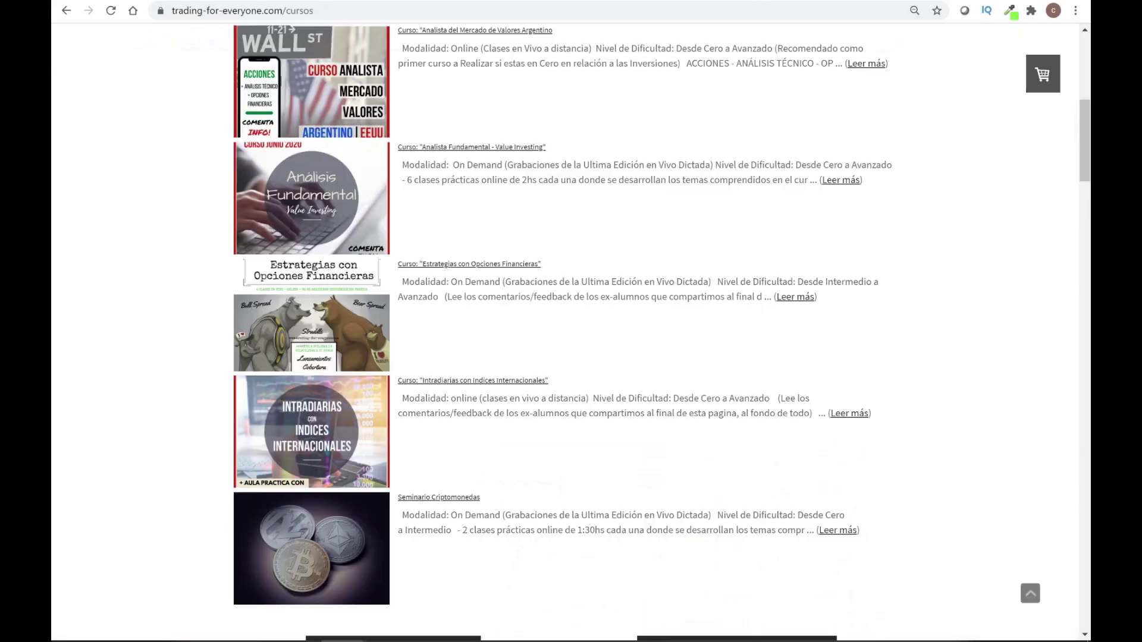
{"action": "scroll", "coordinate": [812, 178], "scroll_direction": "up", "scroll_amount": 4}
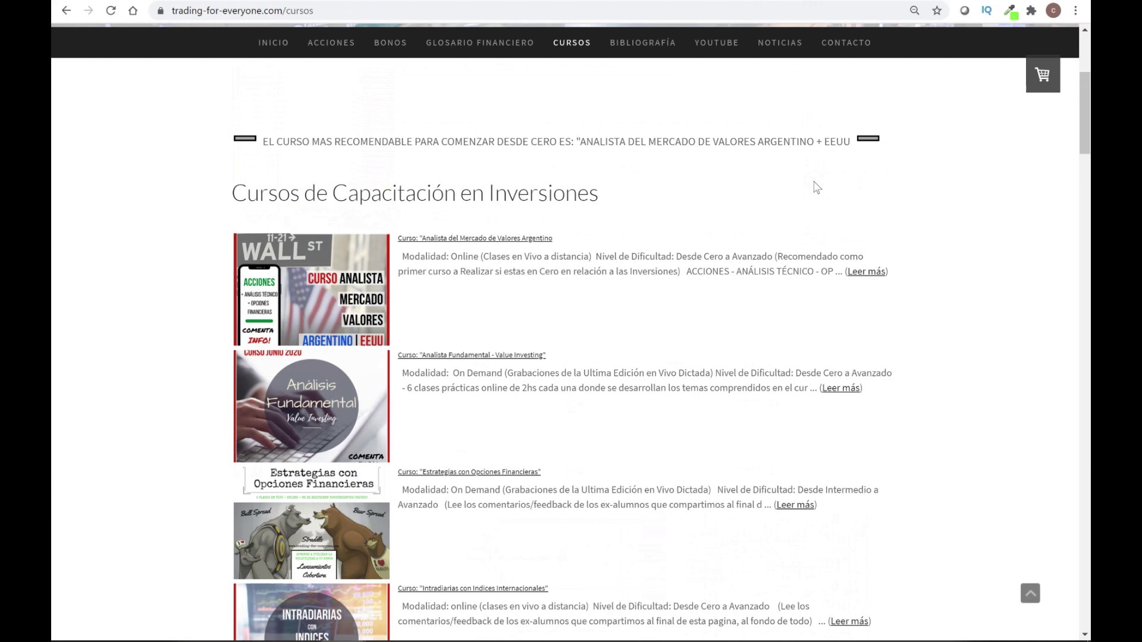